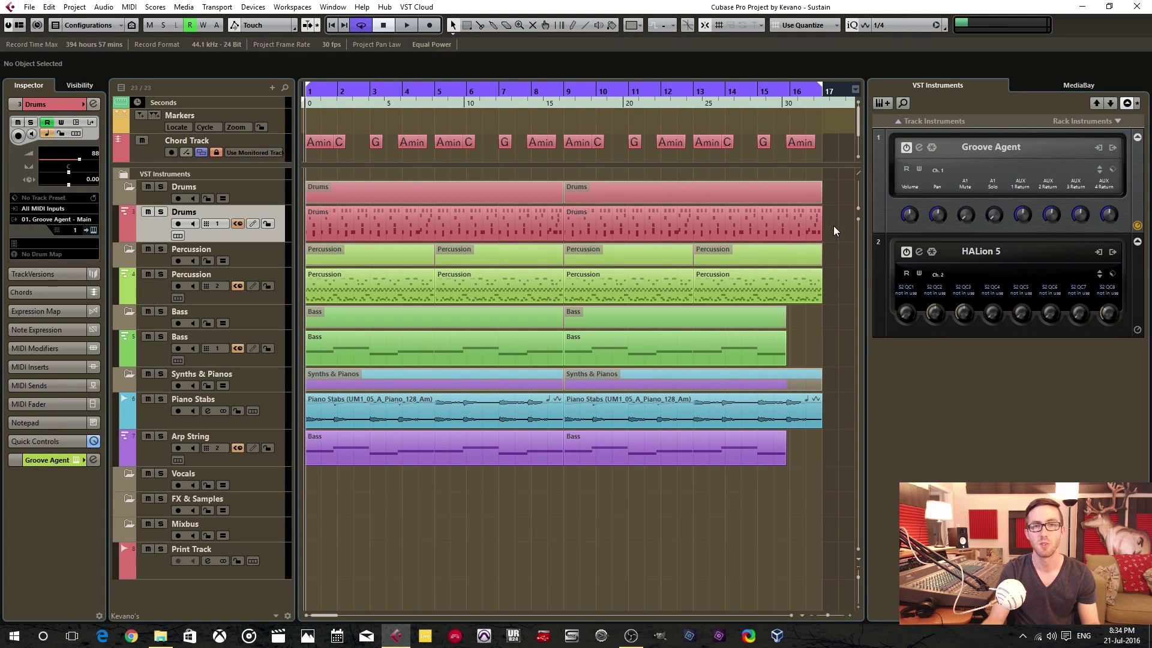
# Inspect the Drums part's notes and its Groove Agent drum sampler.
pyautogui.doubleClick(517, 222)
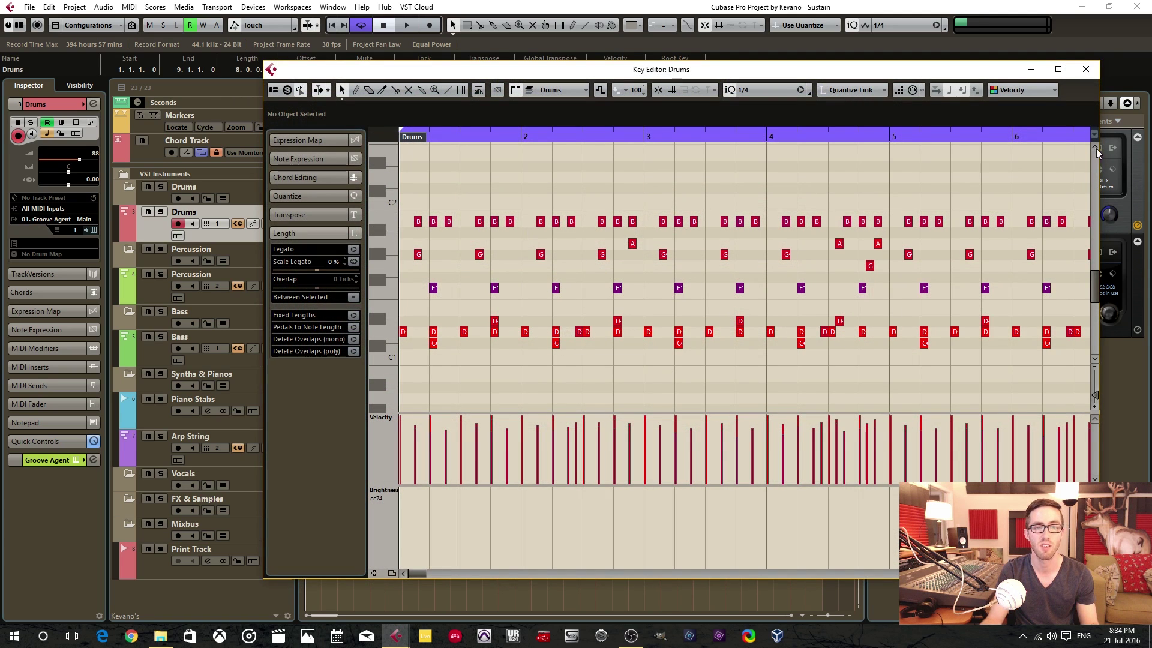
pyautogui.click(1085, 69)
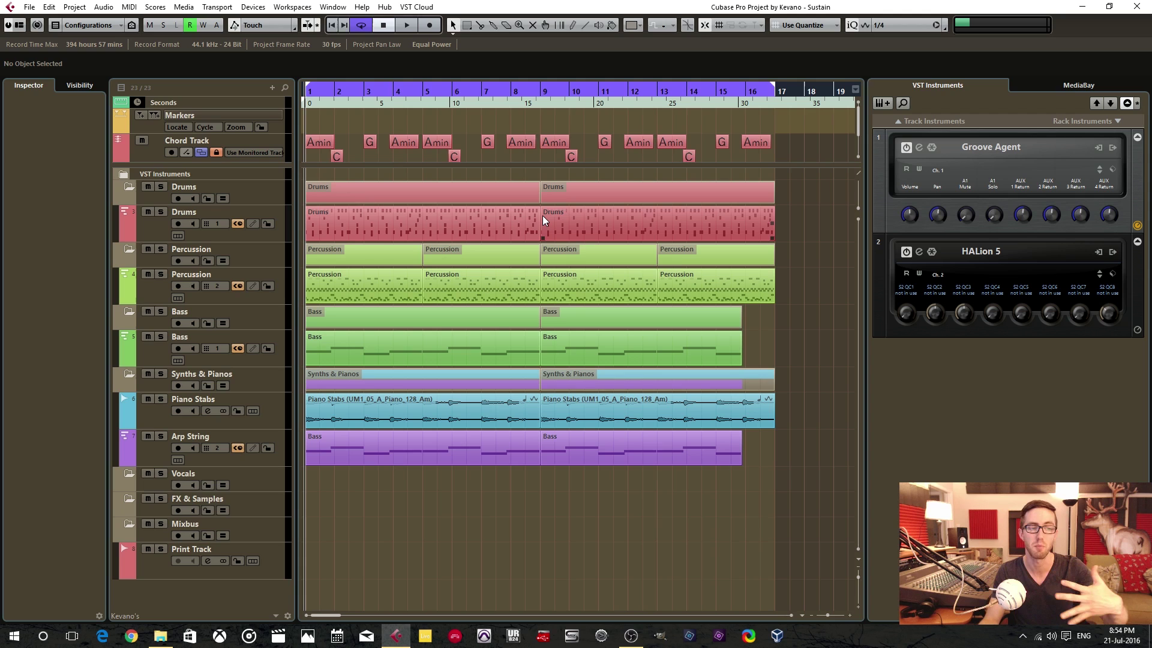
pyautogui.click(919, 147)
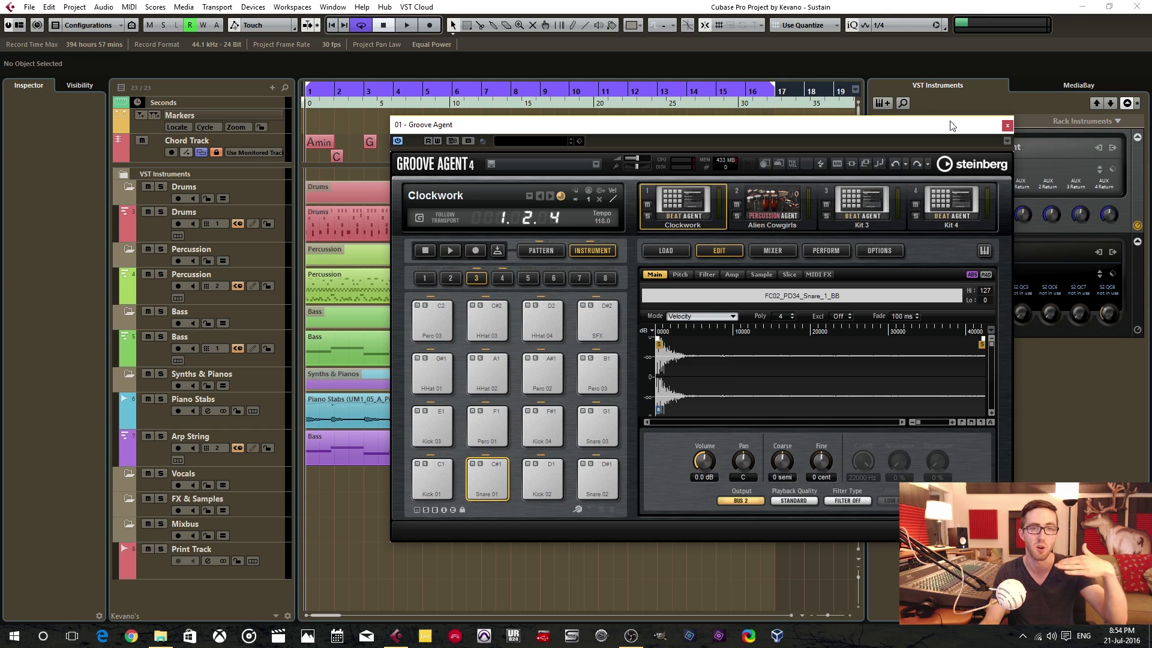
pyautogui.click(1005, 126)
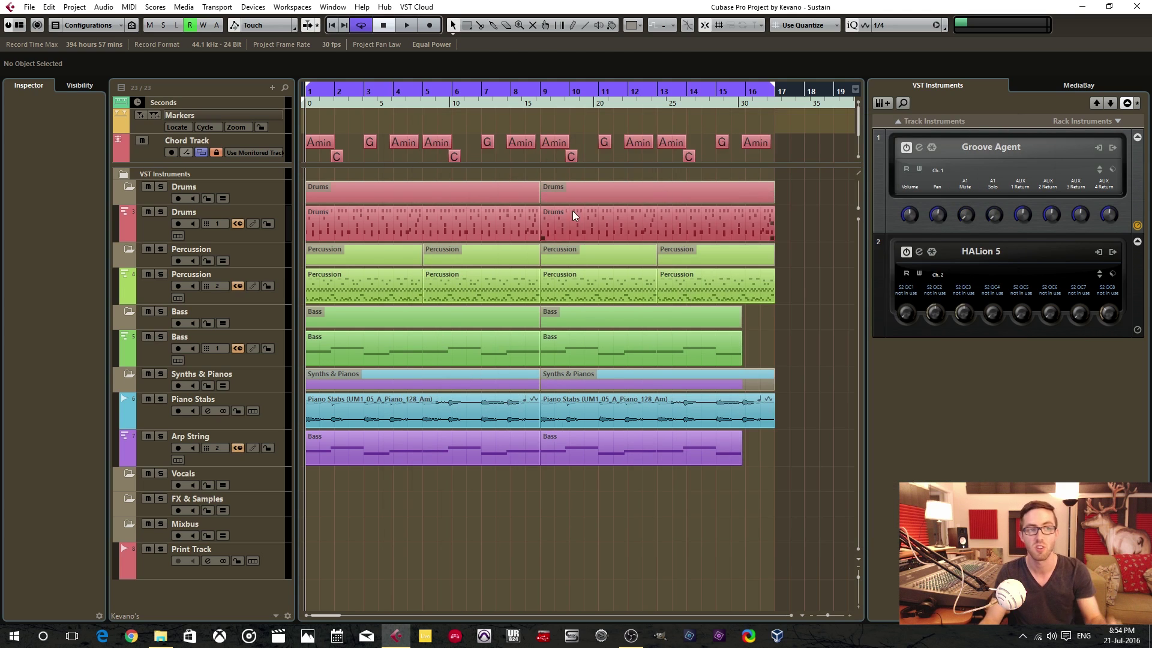
pyautogui.doubleClick(485, 229)
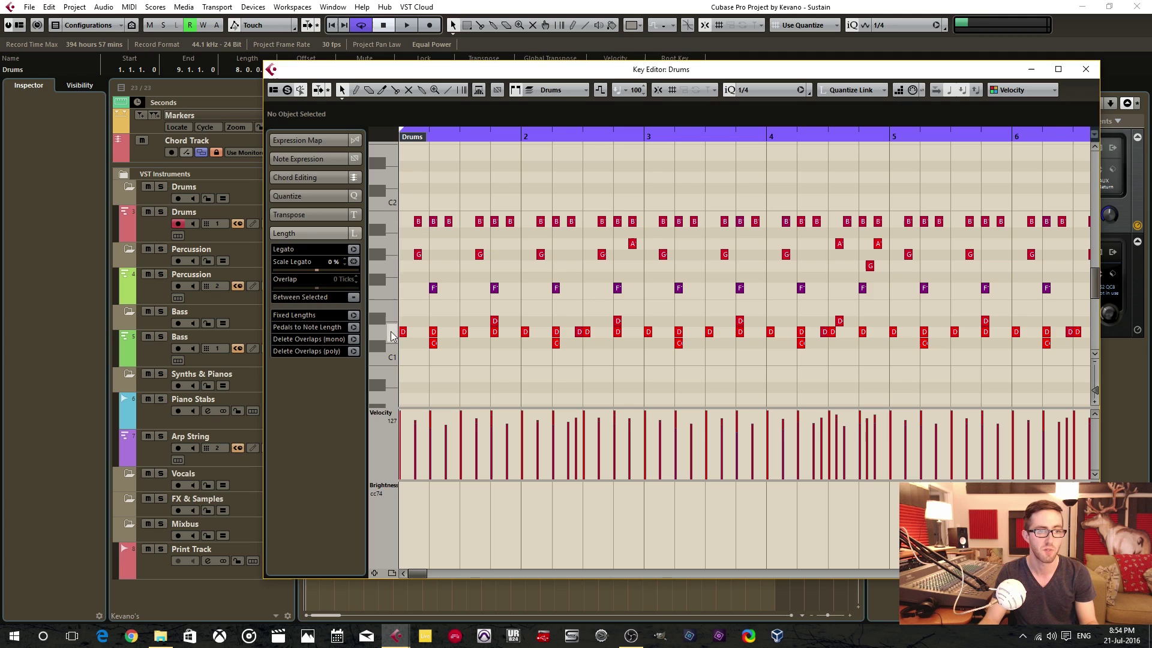
pyautogui.click(1086, 69)
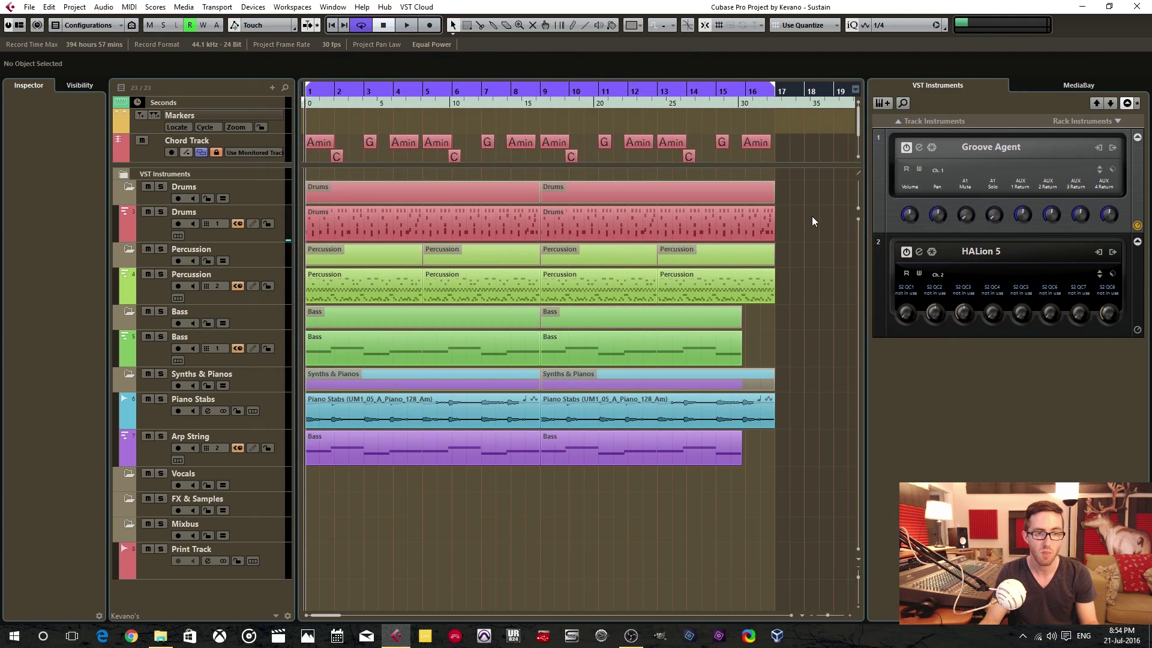
# Dissolve both Drums parts by Separate Pitches with Optimized Display, Dissolve to Lanes off.
pyautogui.click(434, 224)
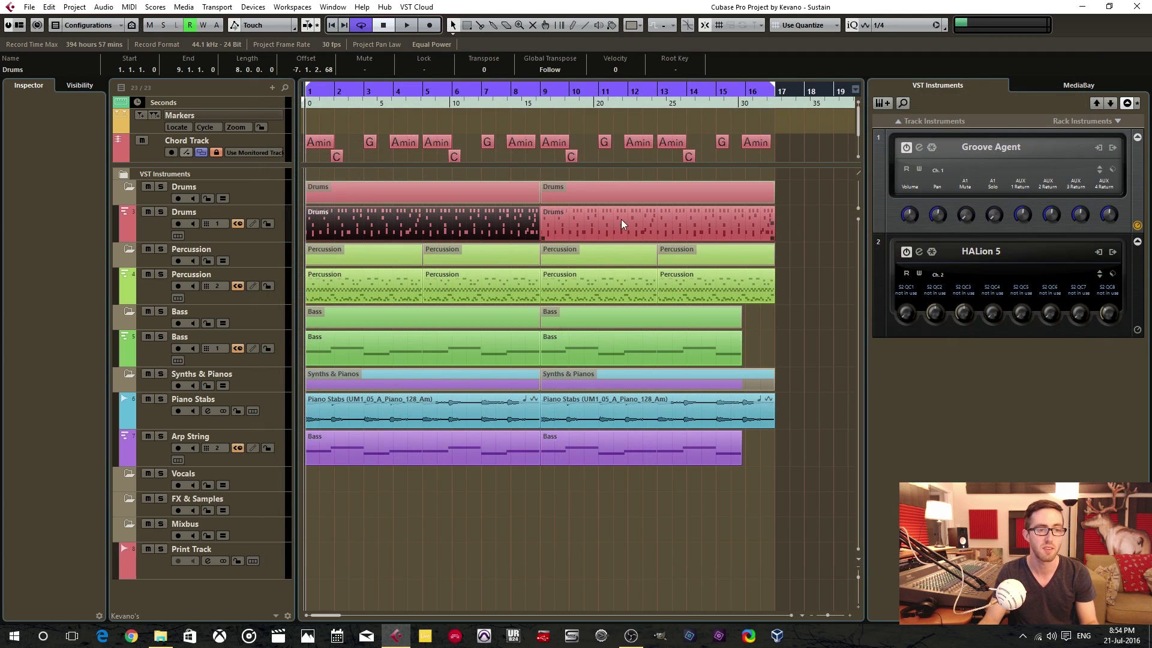
pyautogui.keyDown('shift'); pyautogui.click(621, 220); pyautogui.keyUp('shift')
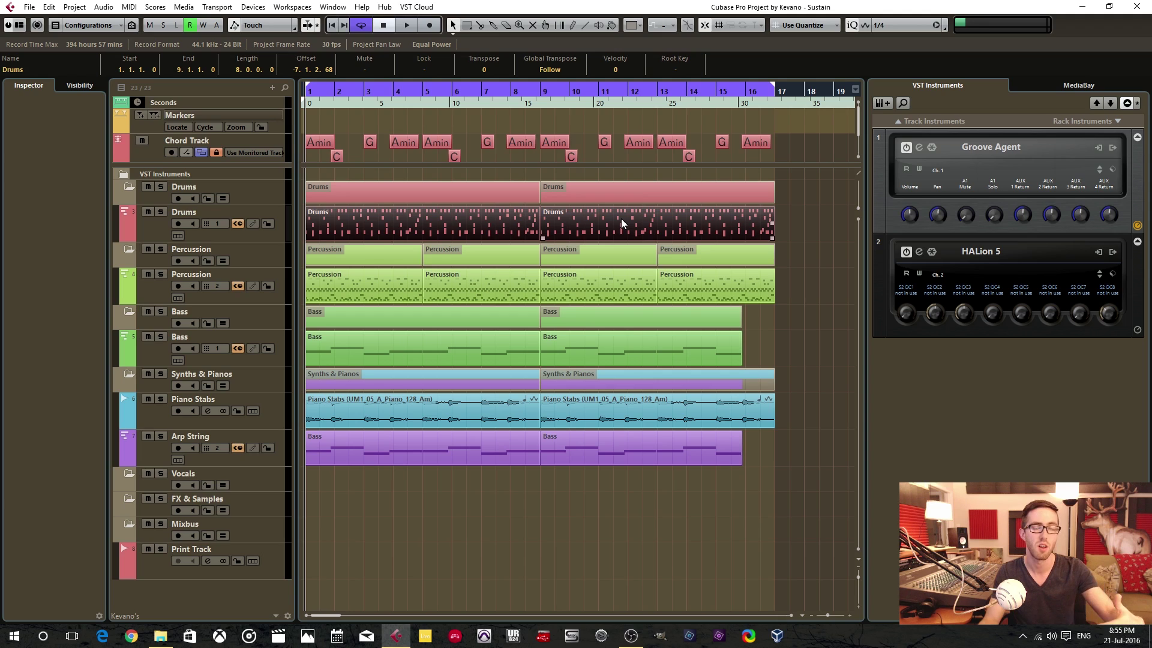
pyautogui.rightClick(458, 226)
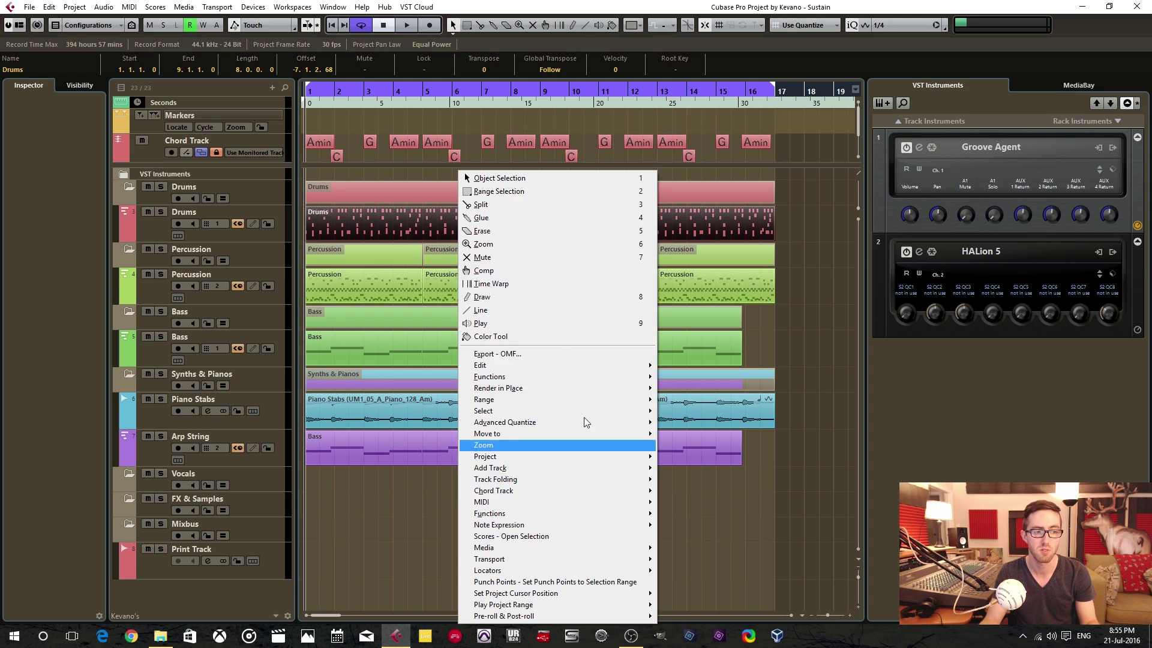
pyautogui.moveTo(565, 501)
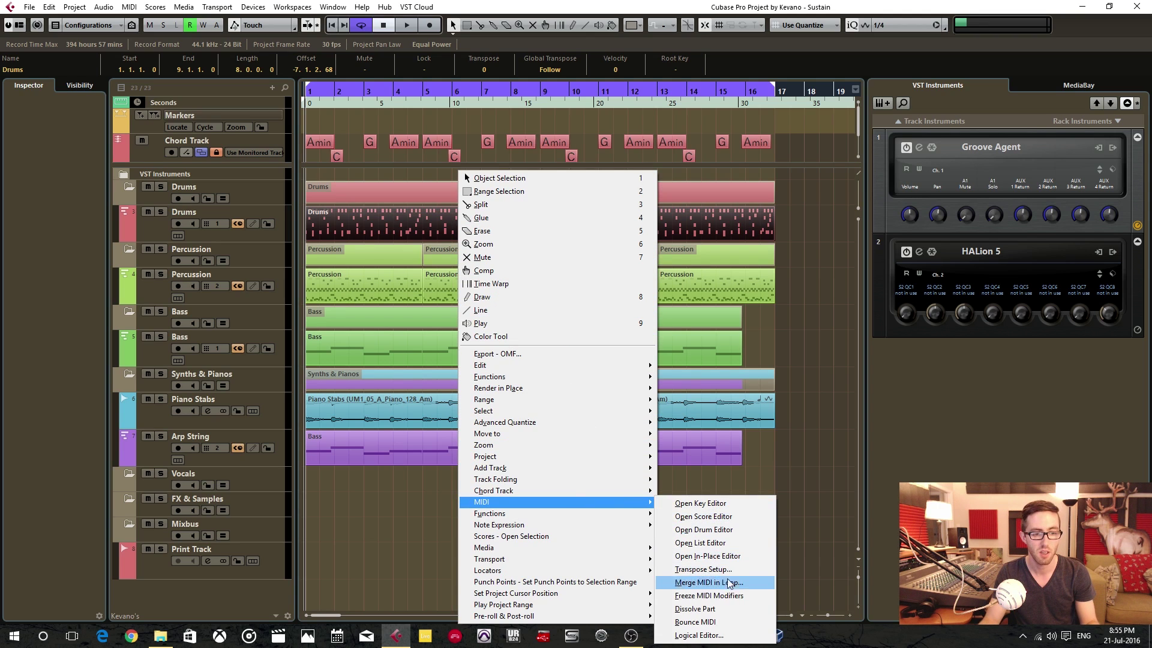
pyautogui.click(724, 610)
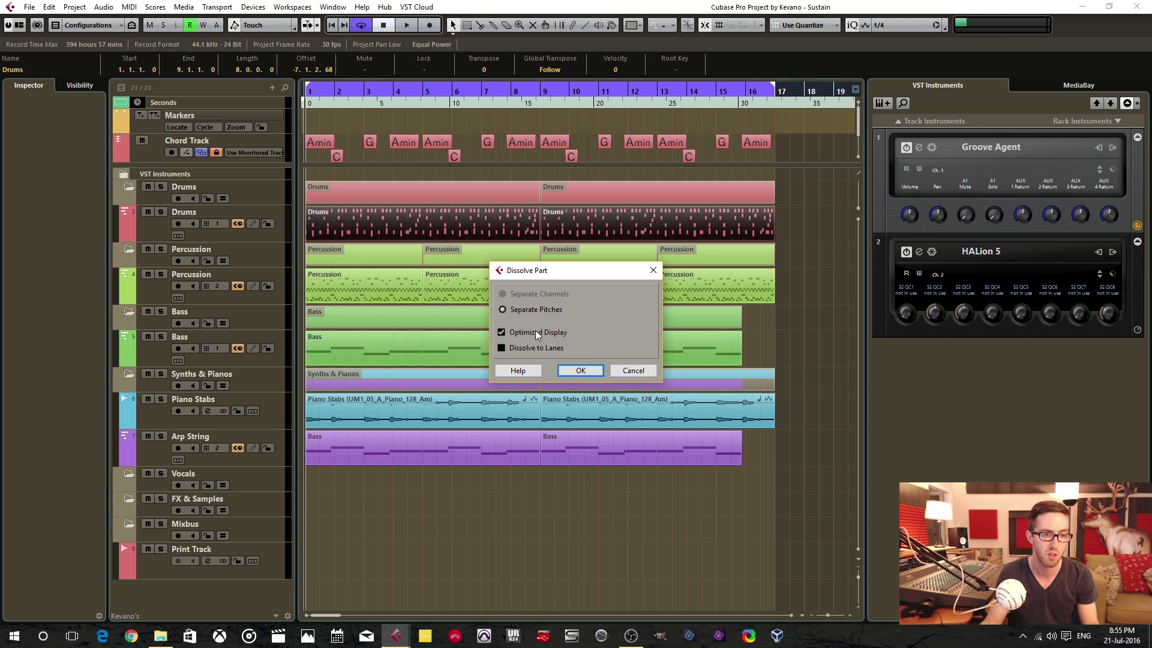
pyautogui.click(528, 349)
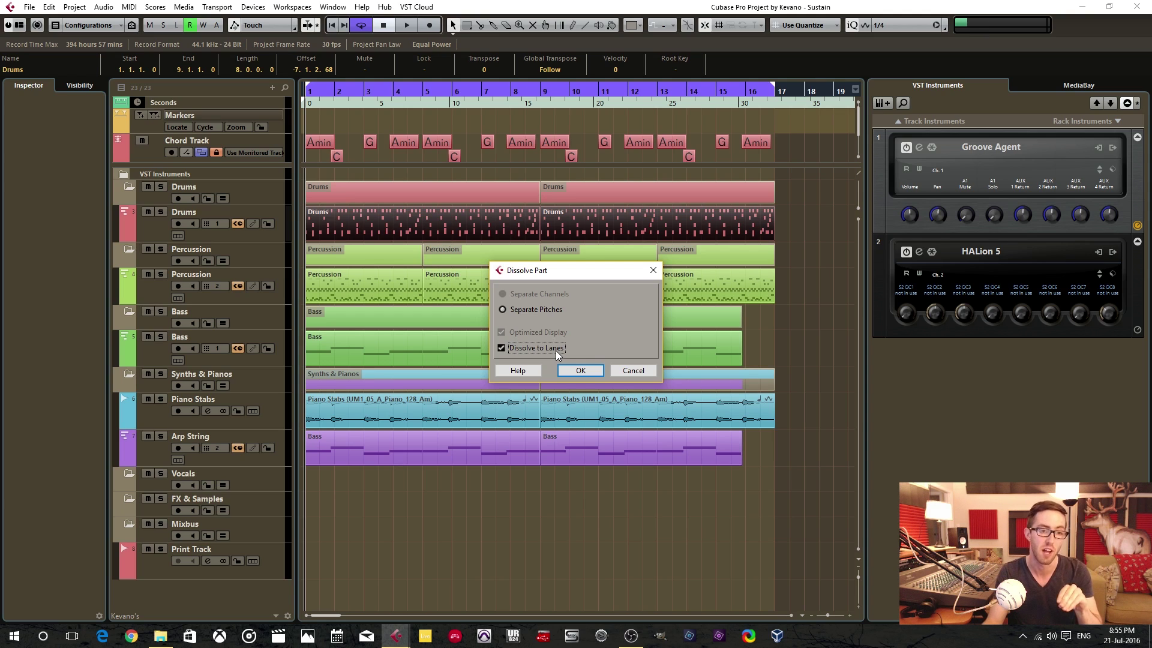
pyautogui.click(555, 350)
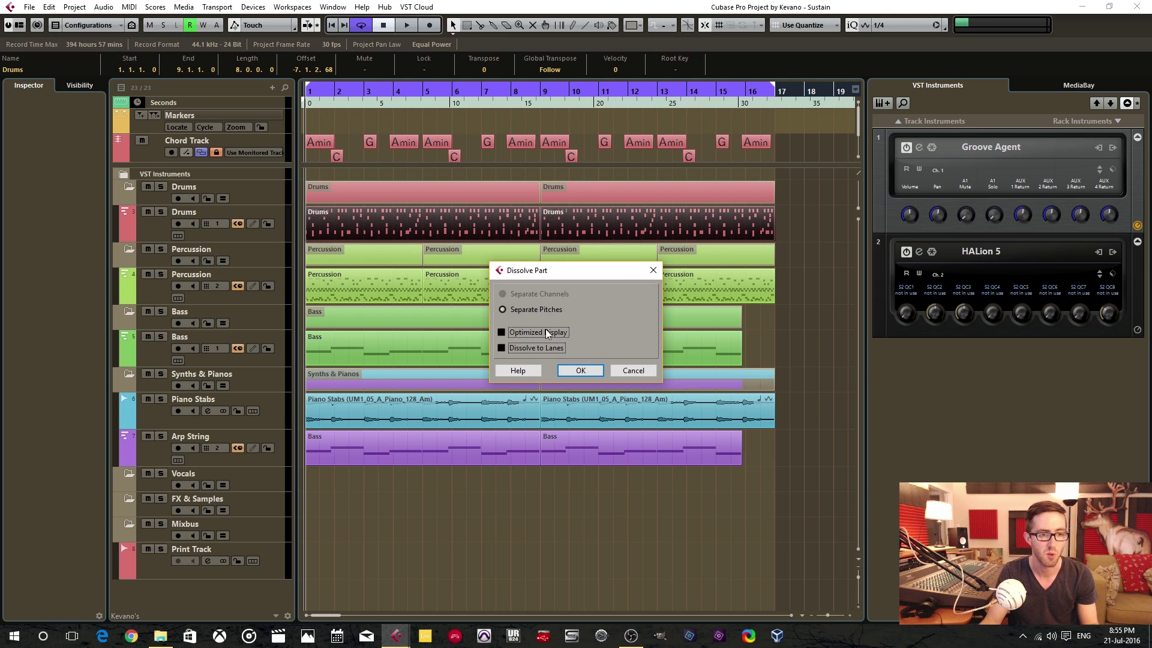
pyautogui.click(589, 372)
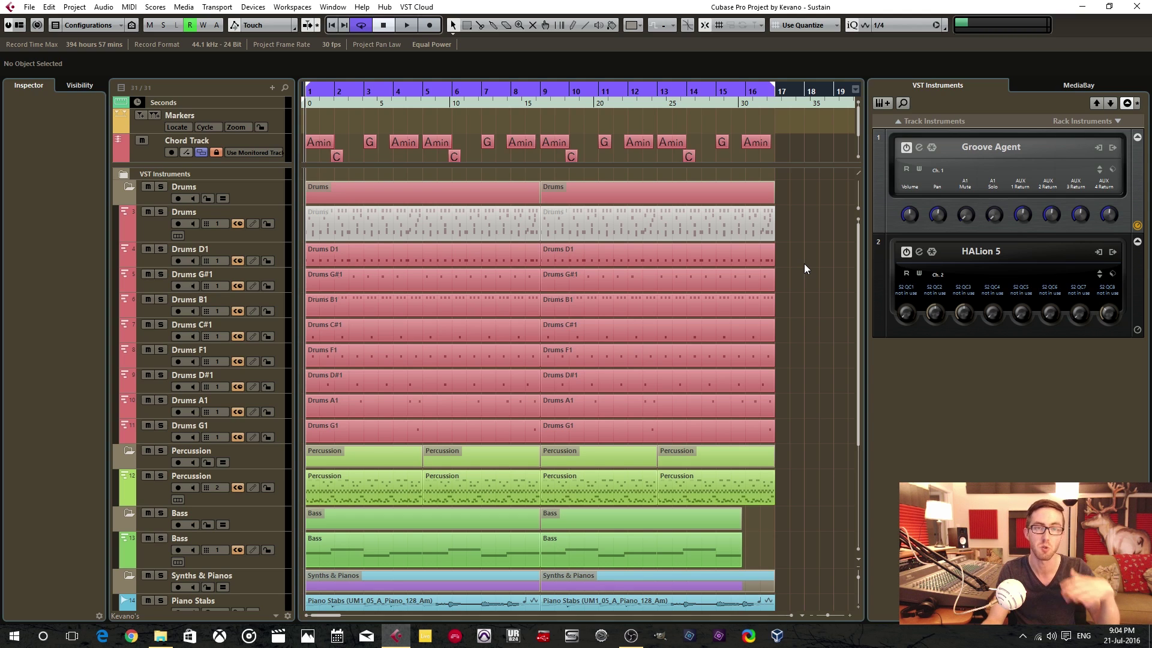
# Marquee-select the Drums D1 to Drums G1 parts and go to Edit > Render in Place.
pyautogui.moveTo(794, 253); pyautogui.dragTo(356, 429)
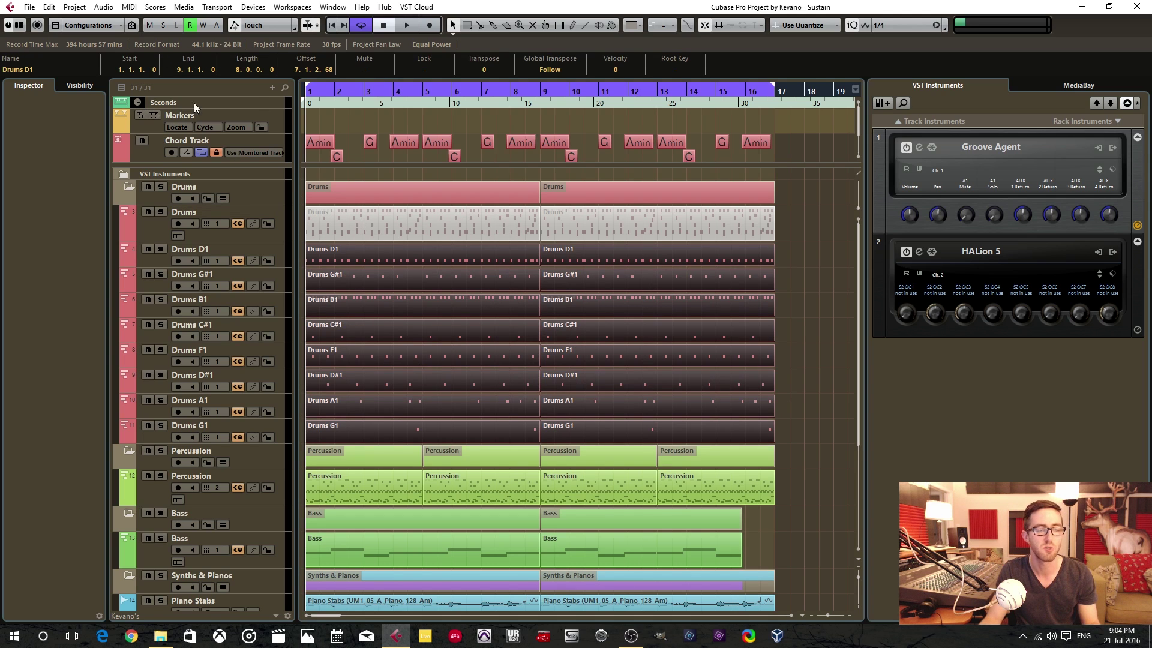
pyautogui.click(49, 7)
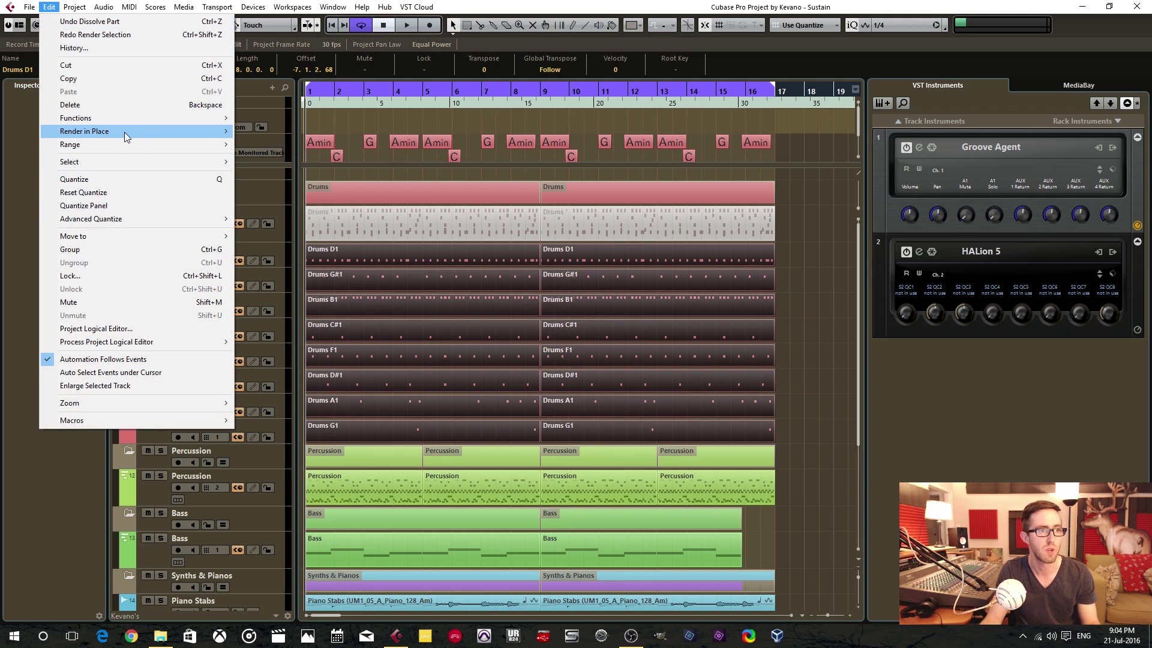
pyautogui.moveTo(124, 132)
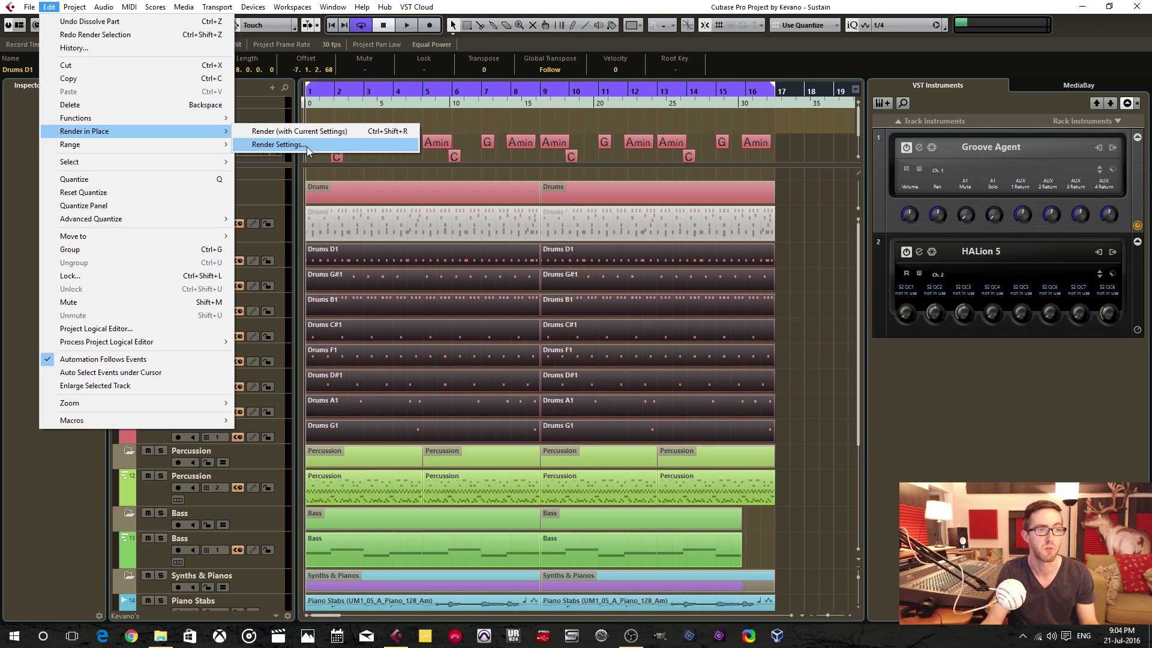
# Set Render Settings to As Separate Events through Complete Signal Path + Master FX.
pyautogui.click(327, 152)
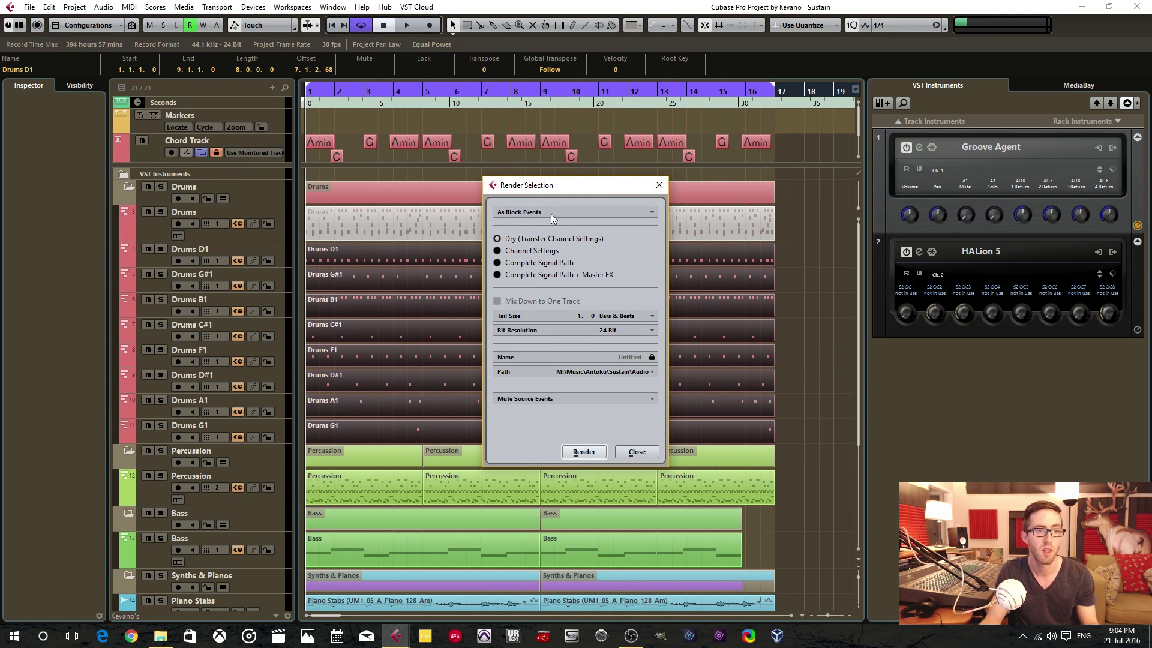
pyautogui.click(580, 213)
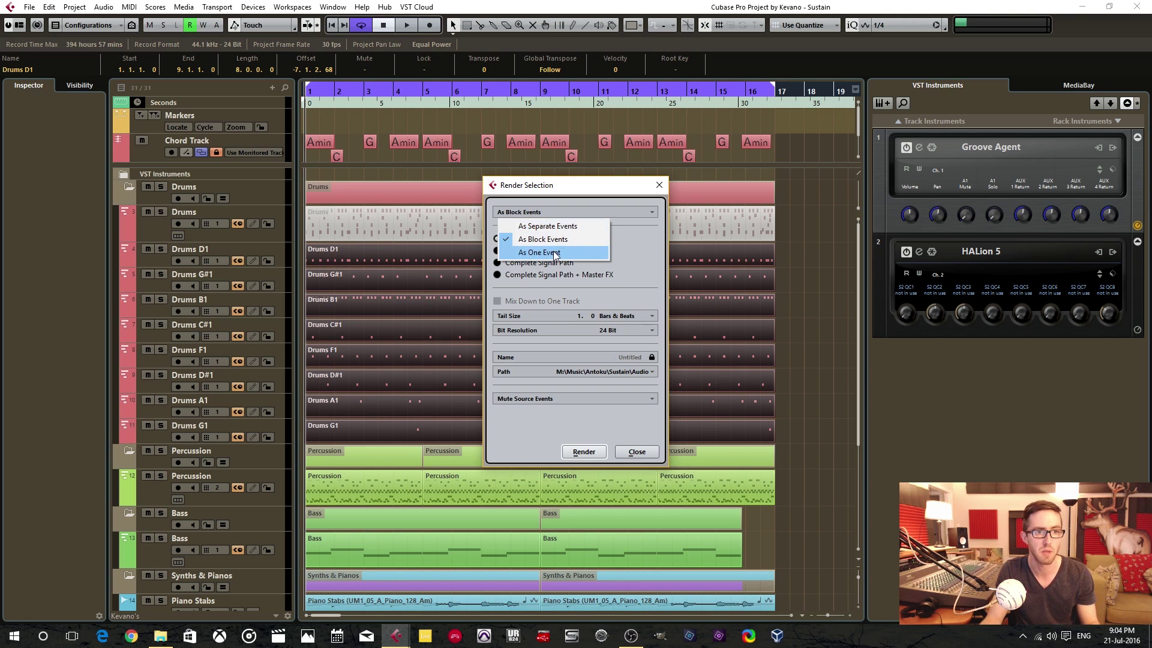
pyautogui.click(570, 225)
pyautogui.click(585, 210)
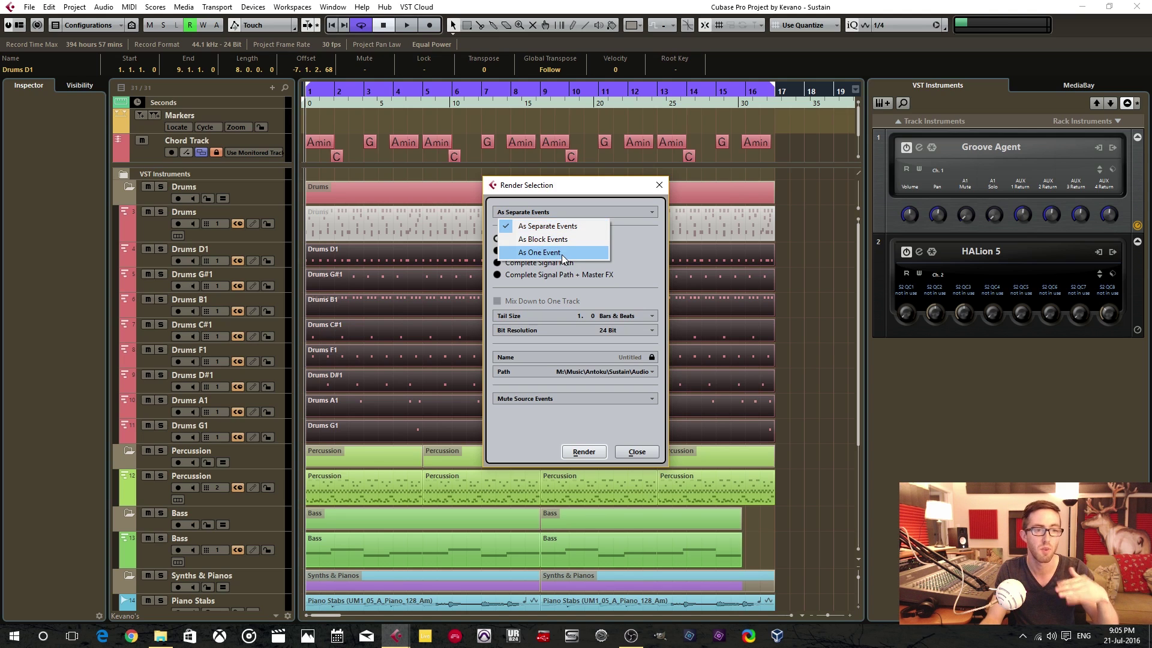
pyautogui.click(571, 228)
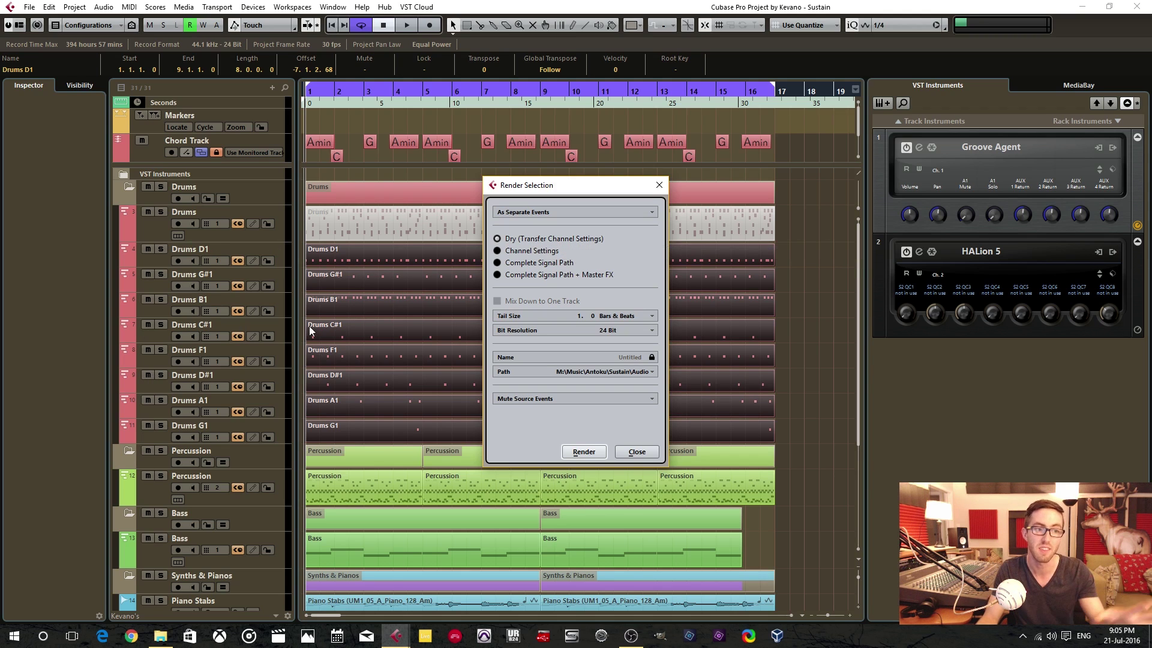
pyautogui.click(547, 252)
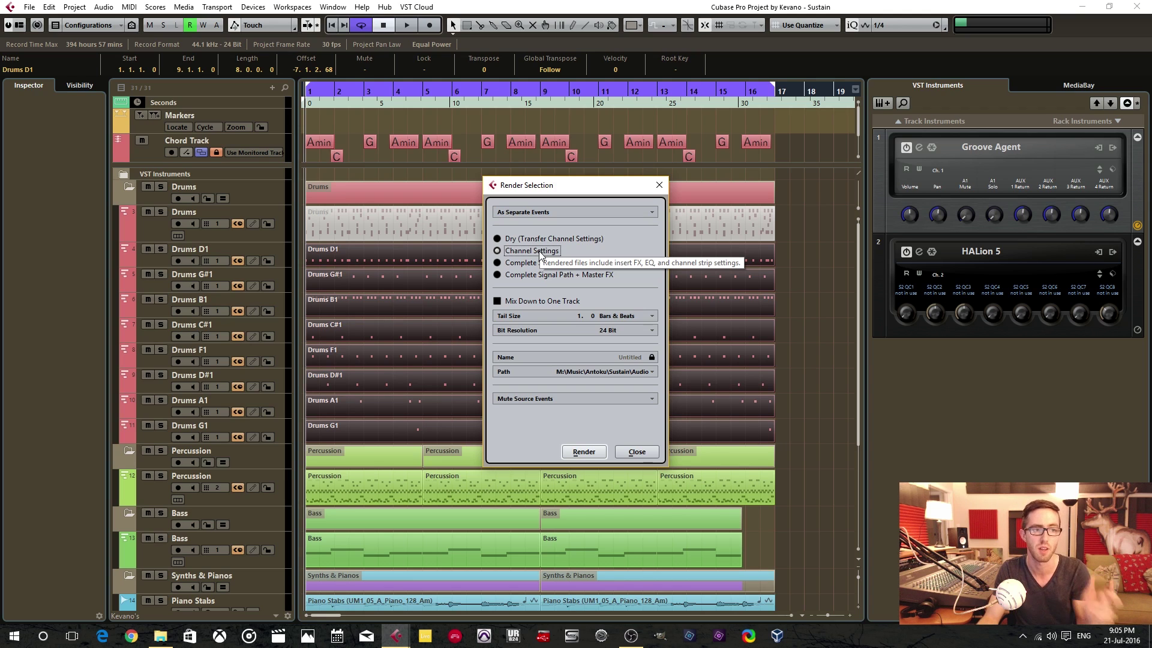
pyautogui.click(526, 275)
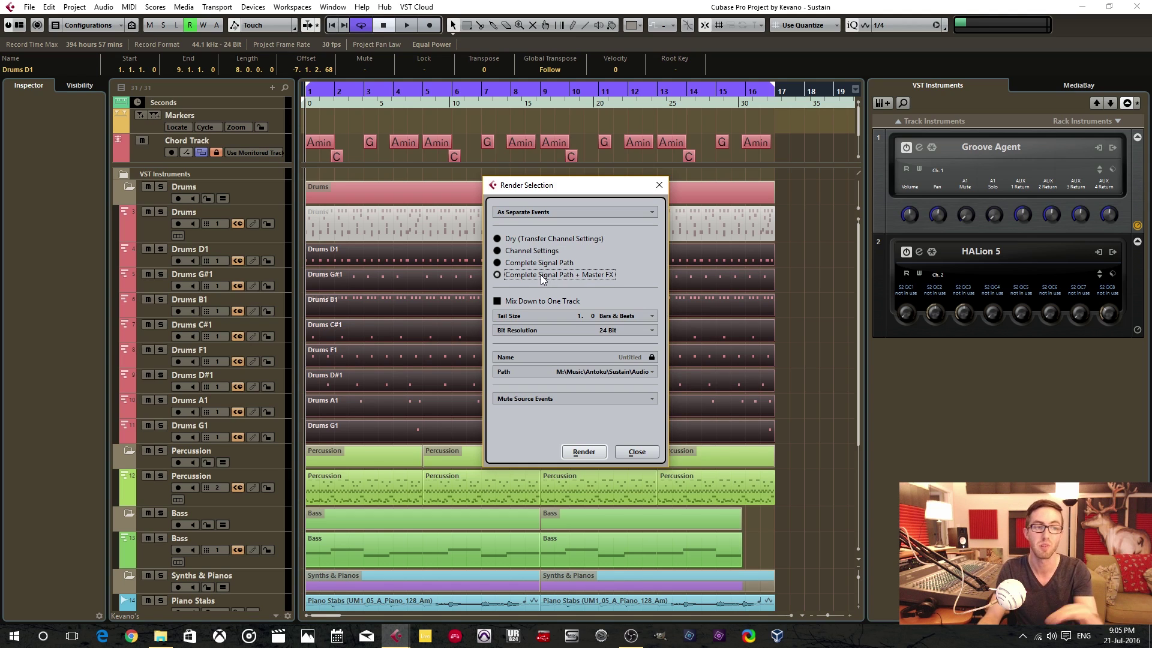
# Switch the render mode from Dry to Complete Signal Path without Master FX.
pyautogui.click(548, 237)
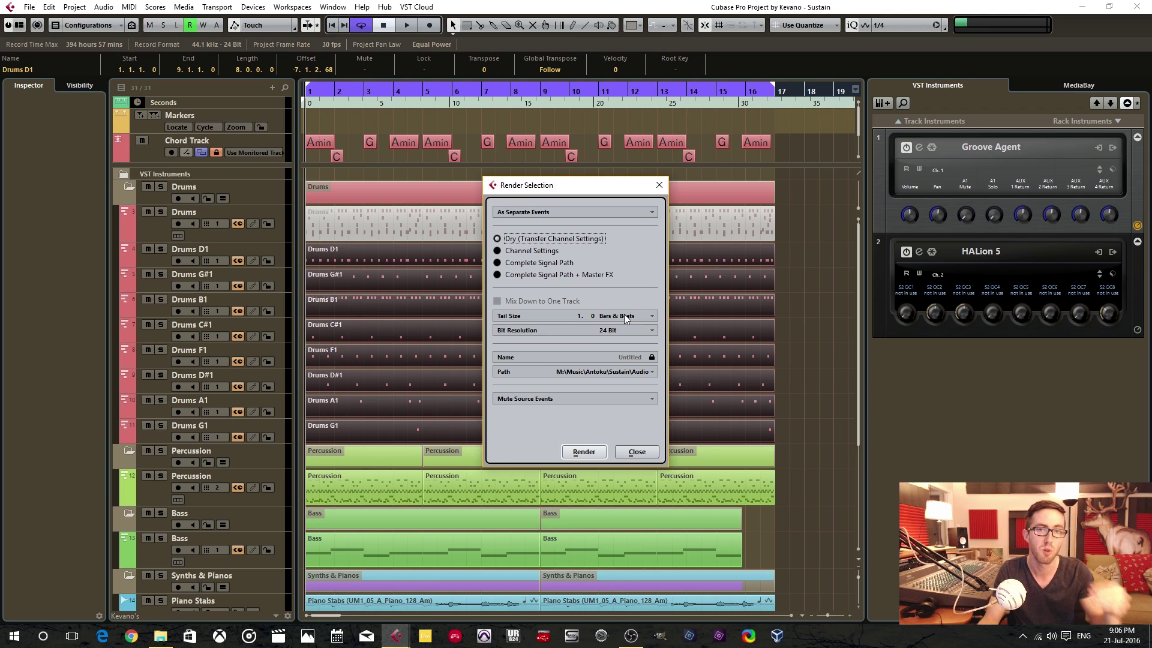
pyautogui.click(552, 265)
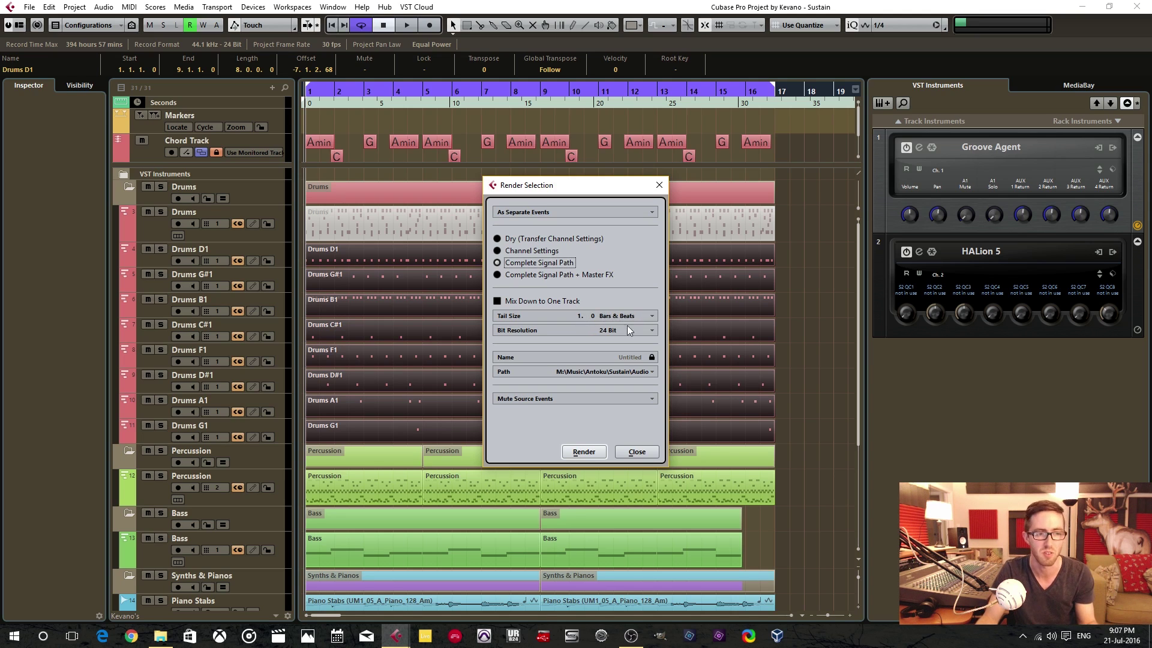
# Keep 24 Bit resolution and set the source events option to Mute Source Events.
pyautogui.click(600, 330)
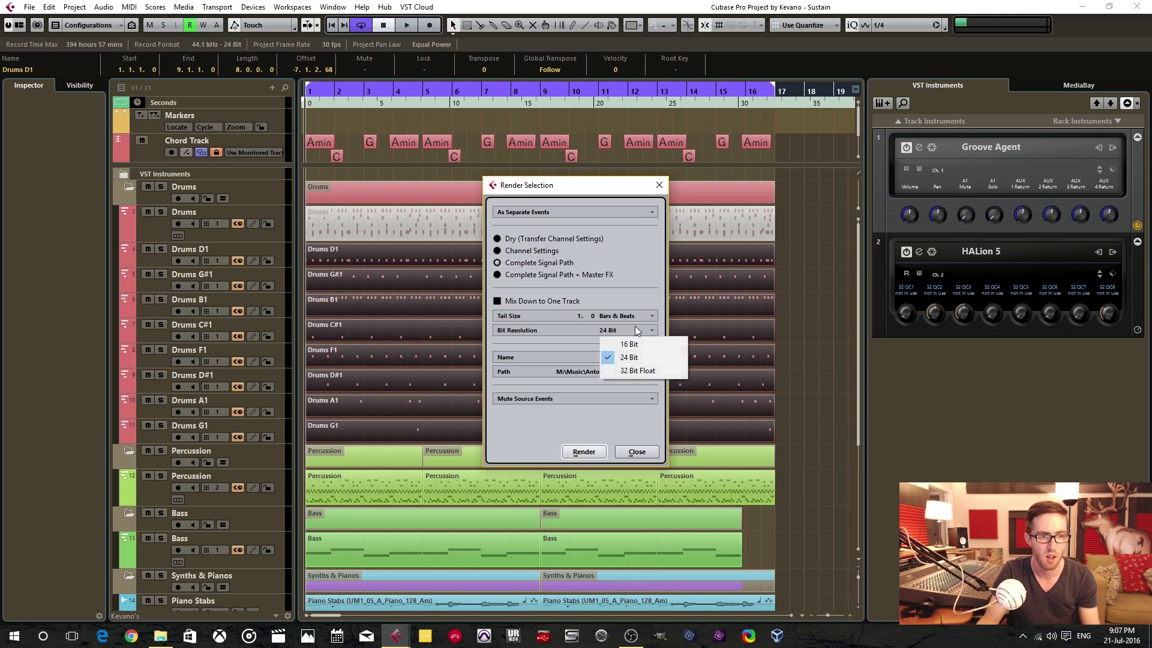
pyautogui.click(631, 358)
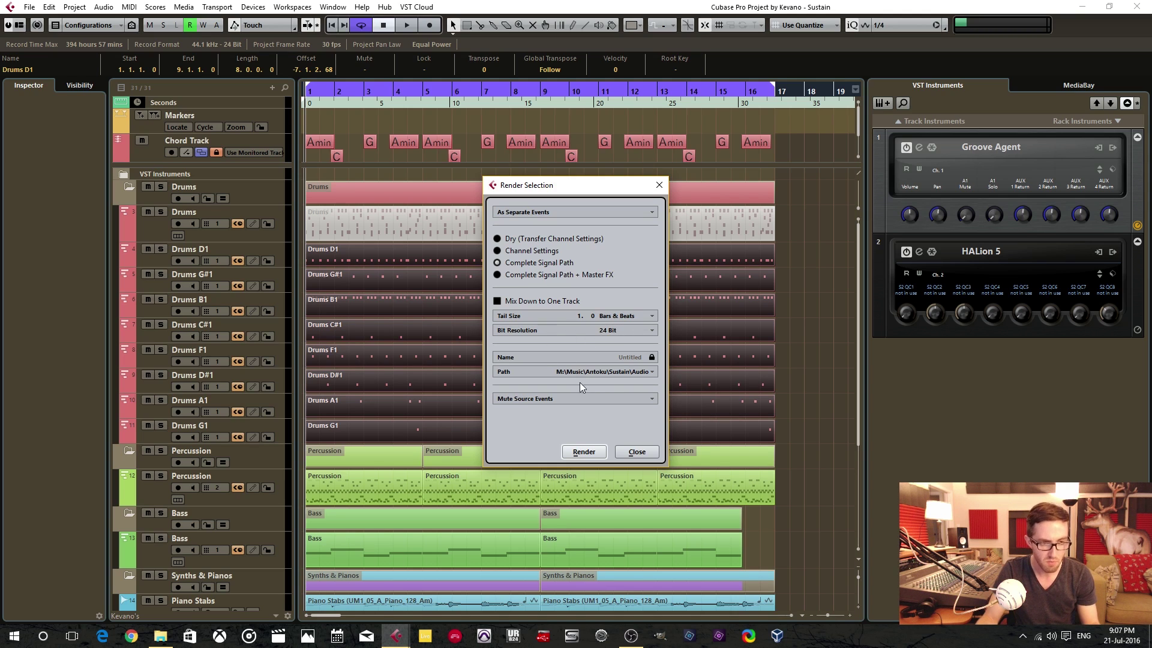
pyautogui.click(597, 398)
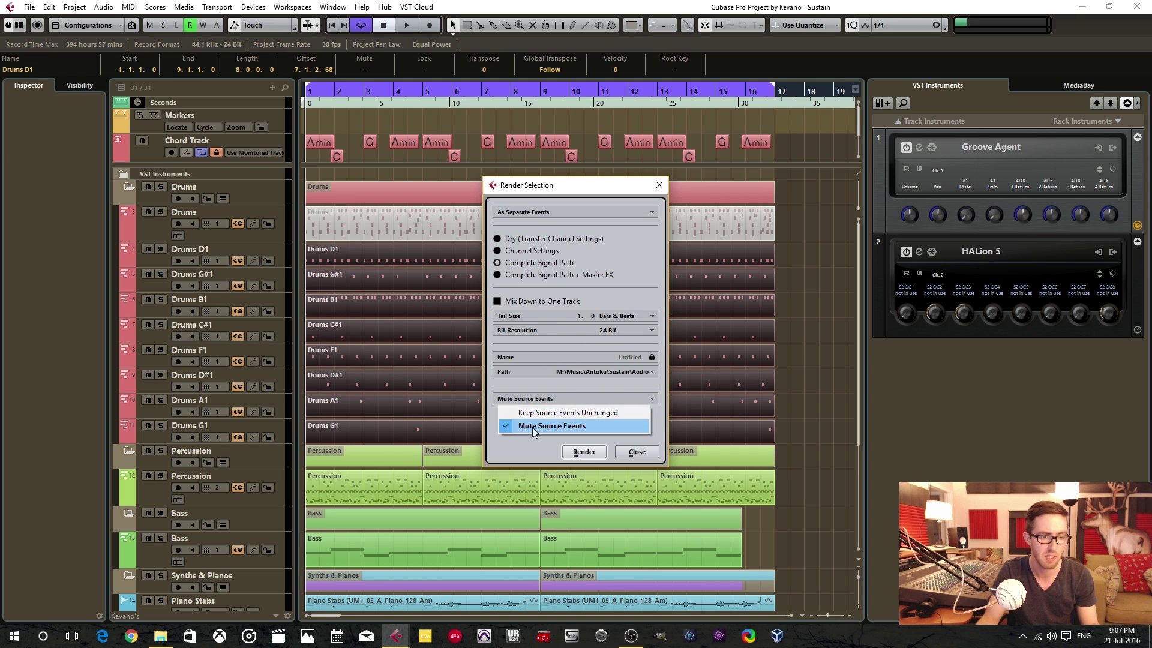
pyautogui.click(571, 429)
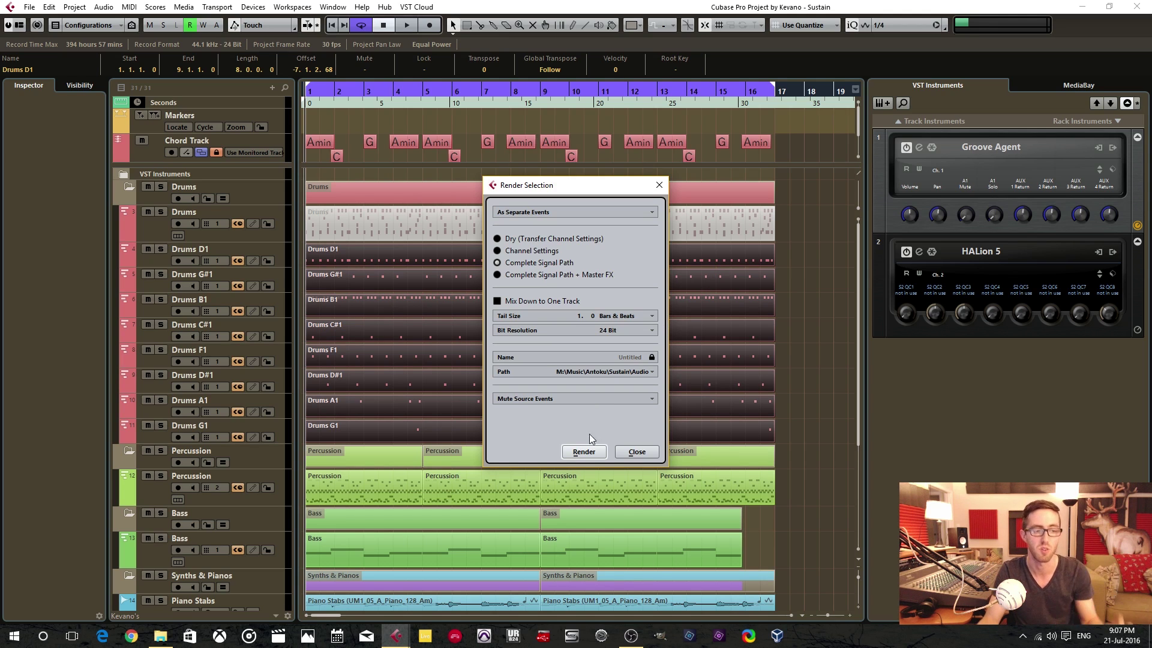
# Render the selected drum parts to audio and check the new Drums D1-08 and G#1-07 events.
pyautogui.click(584, 452)
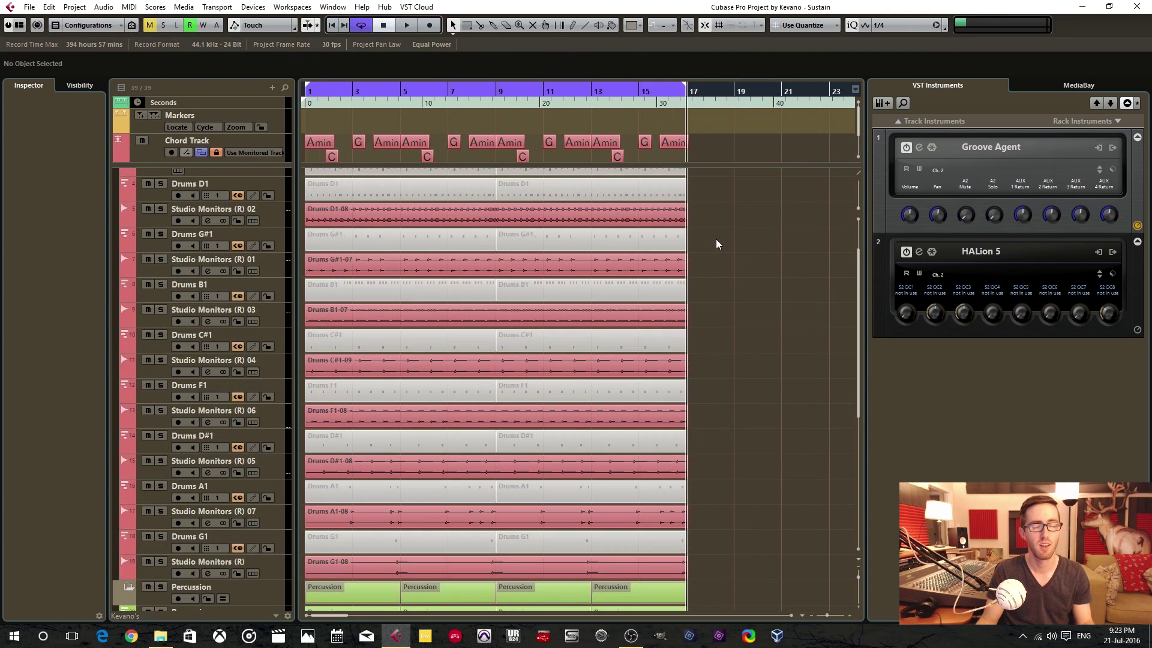
pyautogui.click(621, 215)
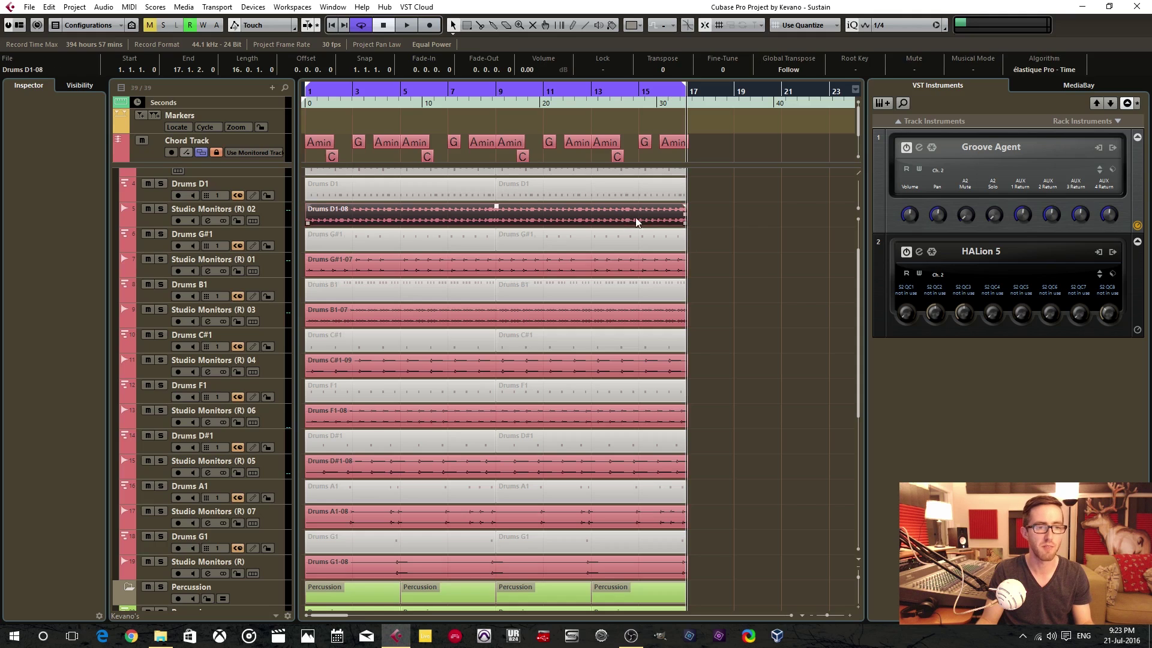
pyautogui.click(555, 260)
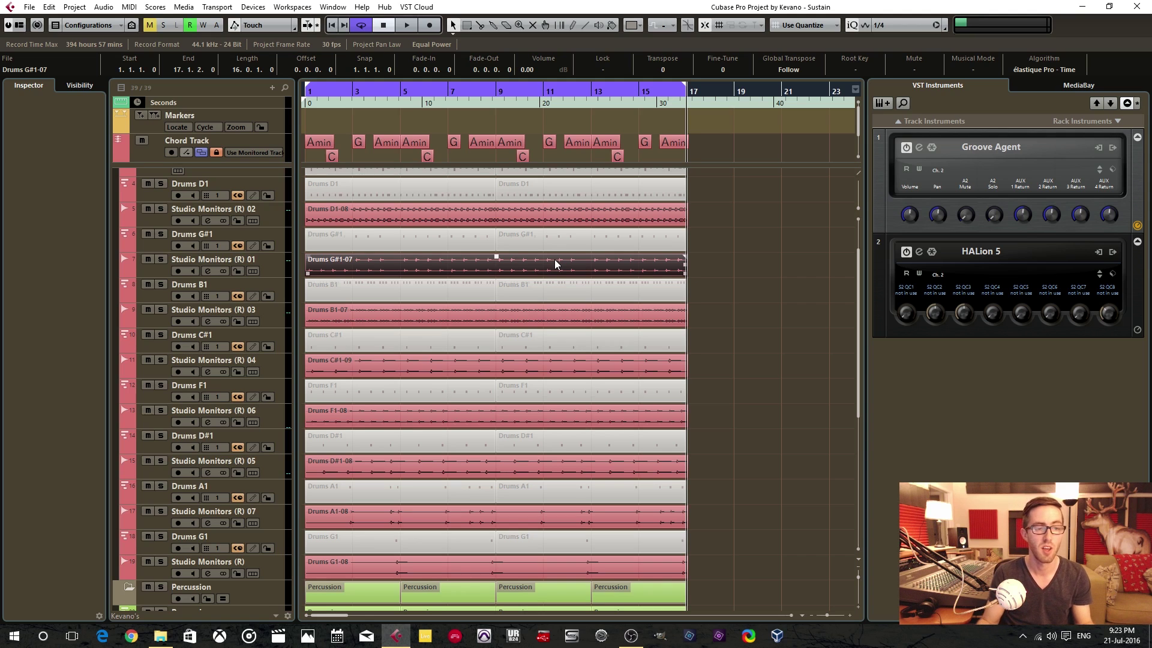
pyautogui.click(728, 260)
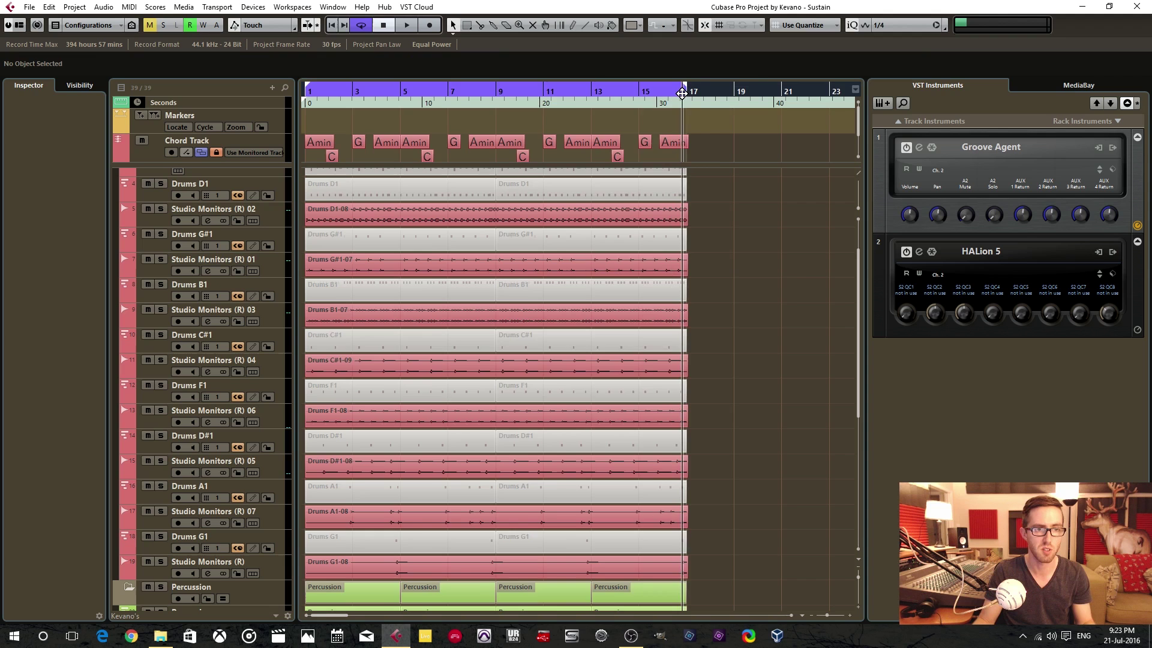
# Zoom in near the song's end to check the rendered audio tails against the MIDI parts.
pyautogui.moveTo(682, 93); pyautogui.dragTo(703, 213)
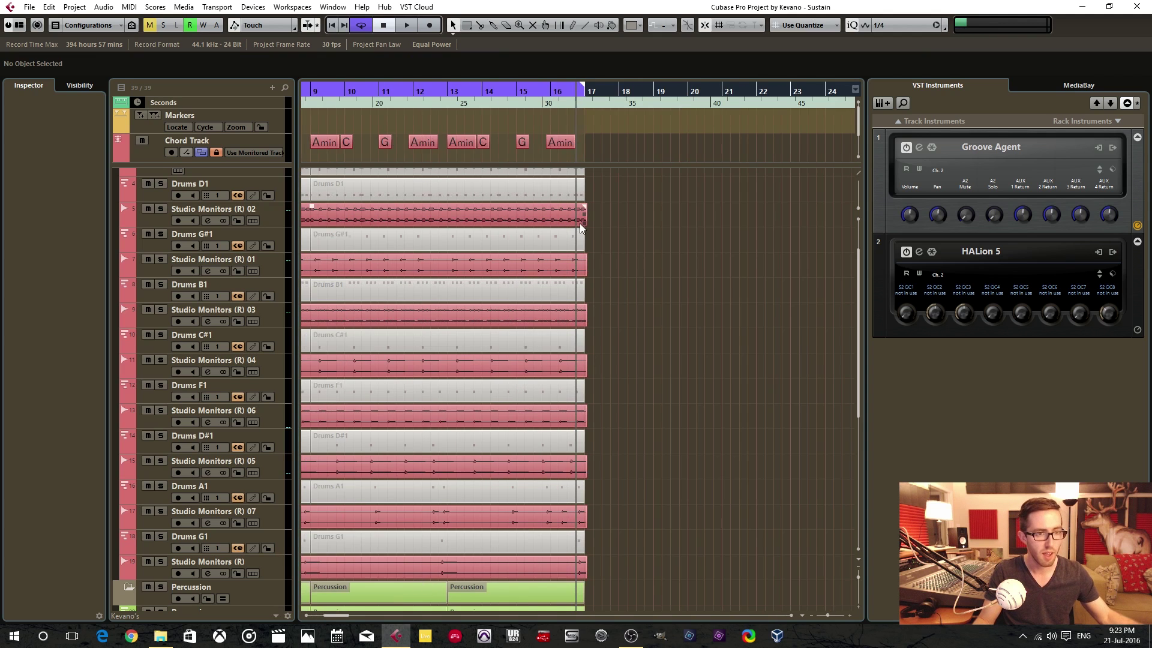
pyautogui.press('h')
pyautogui.press('h')
pyautogui.press('h')
pyautogui.press('h')
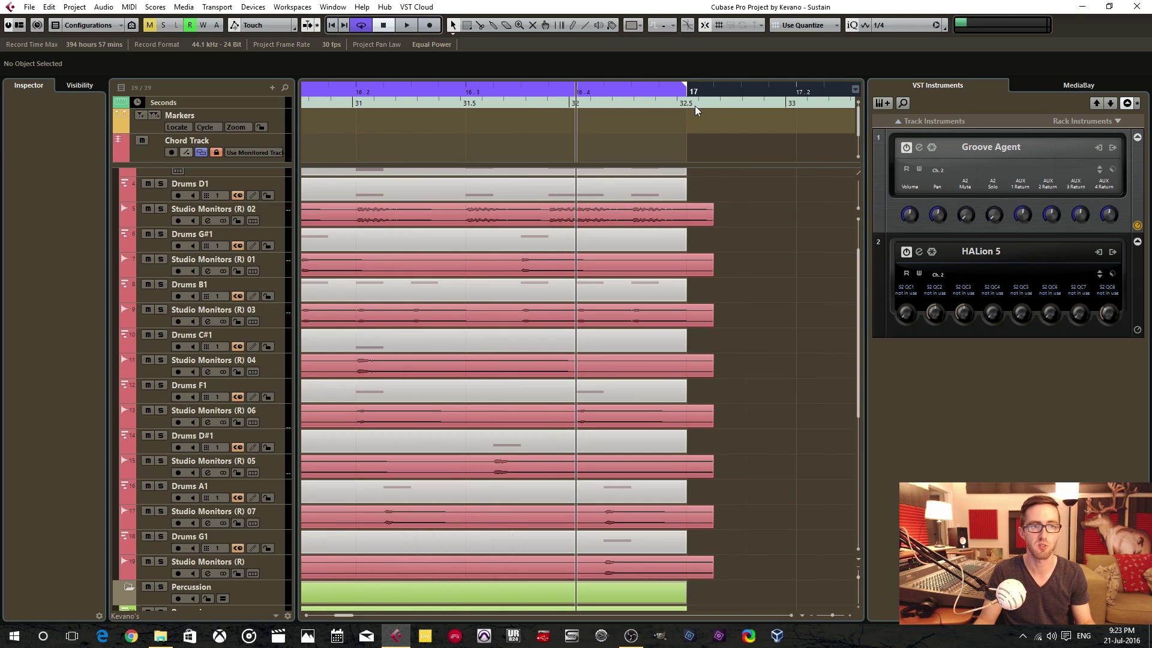
pyautogui.click(686, 214)
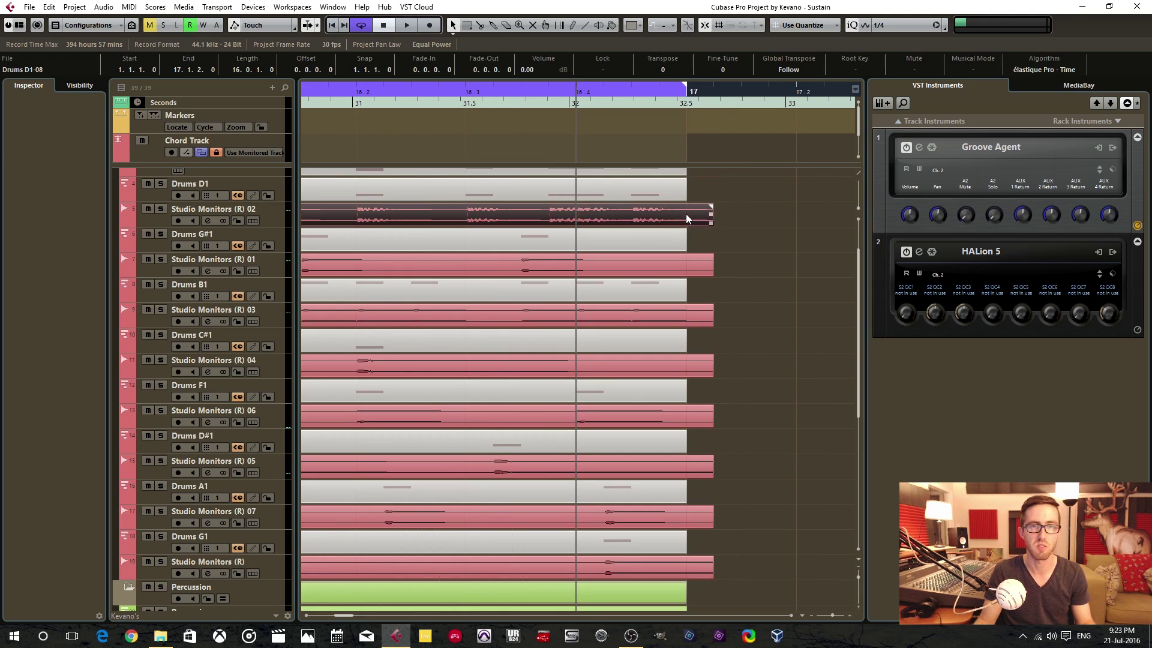
pyautogui.click(671, 185)
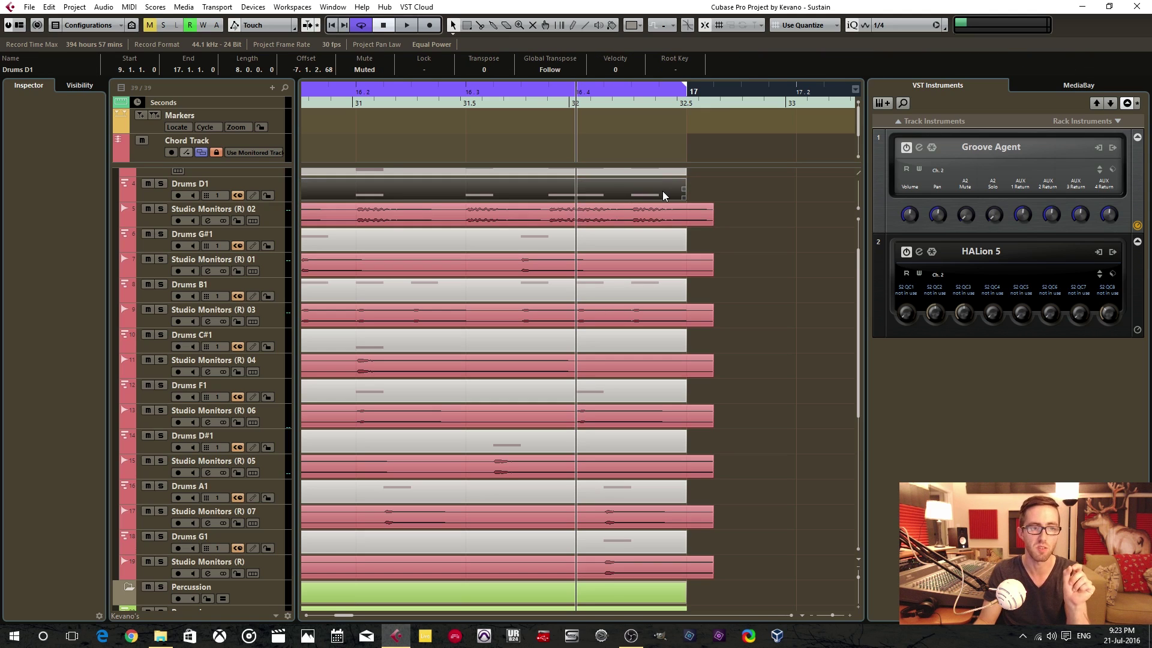
pyautogui.click(703, 193)
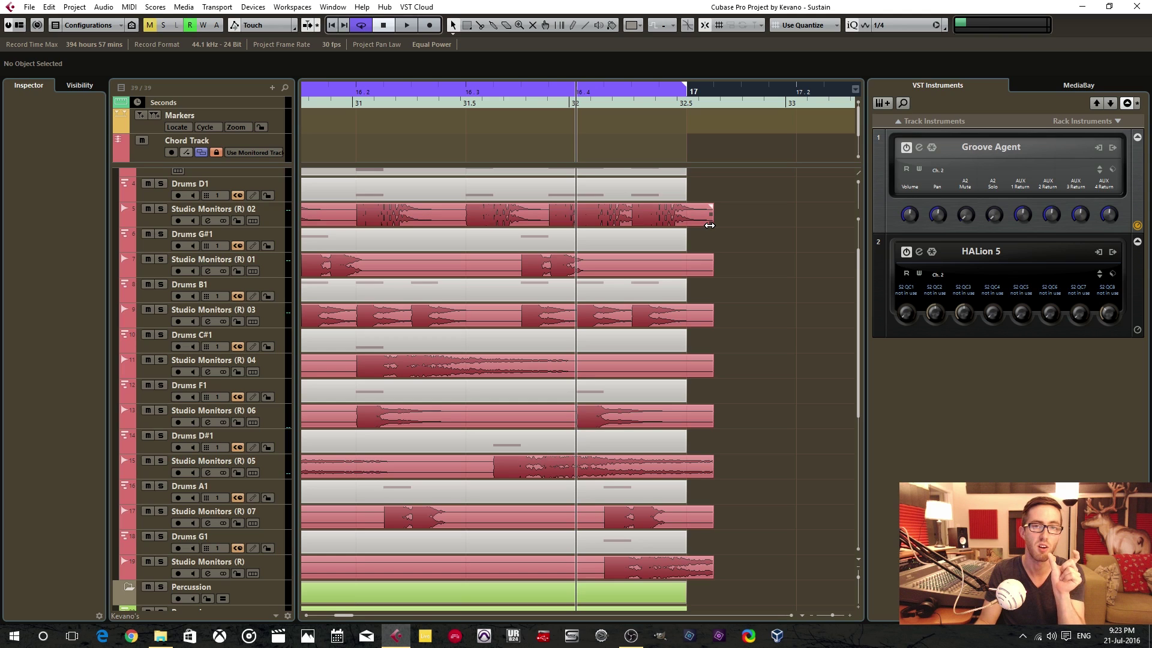
pyautogui.click(696, 467)
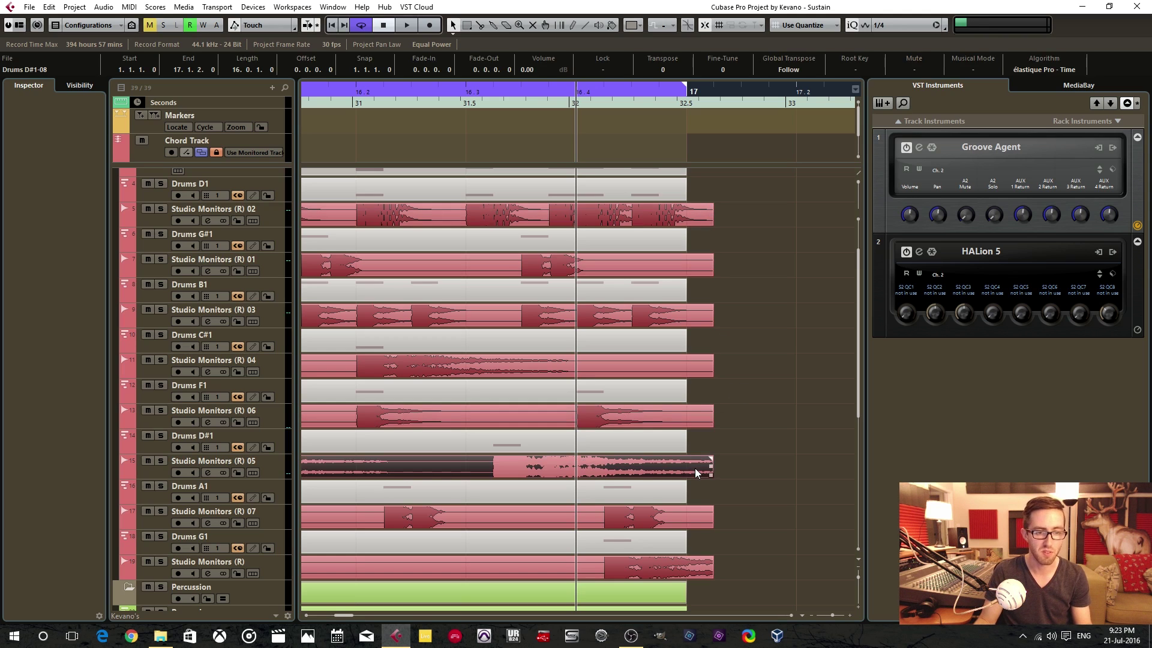
pyautogui.click(697, 556)
pyautogui.click(690, 476)
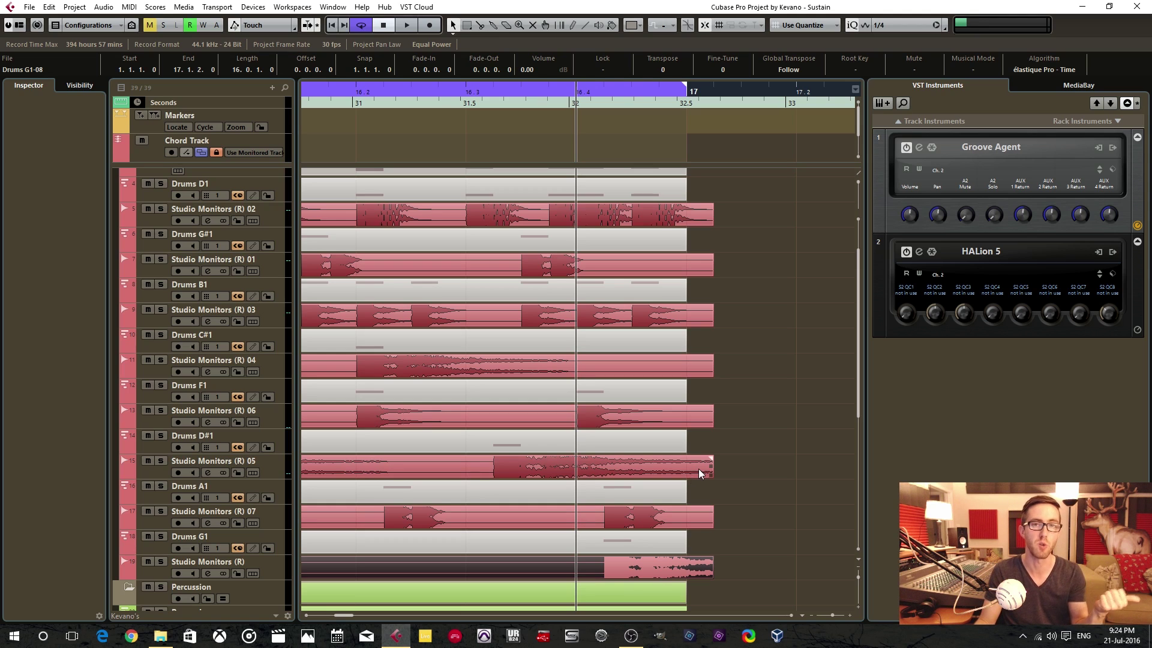
pyautogui.click(858, 187)
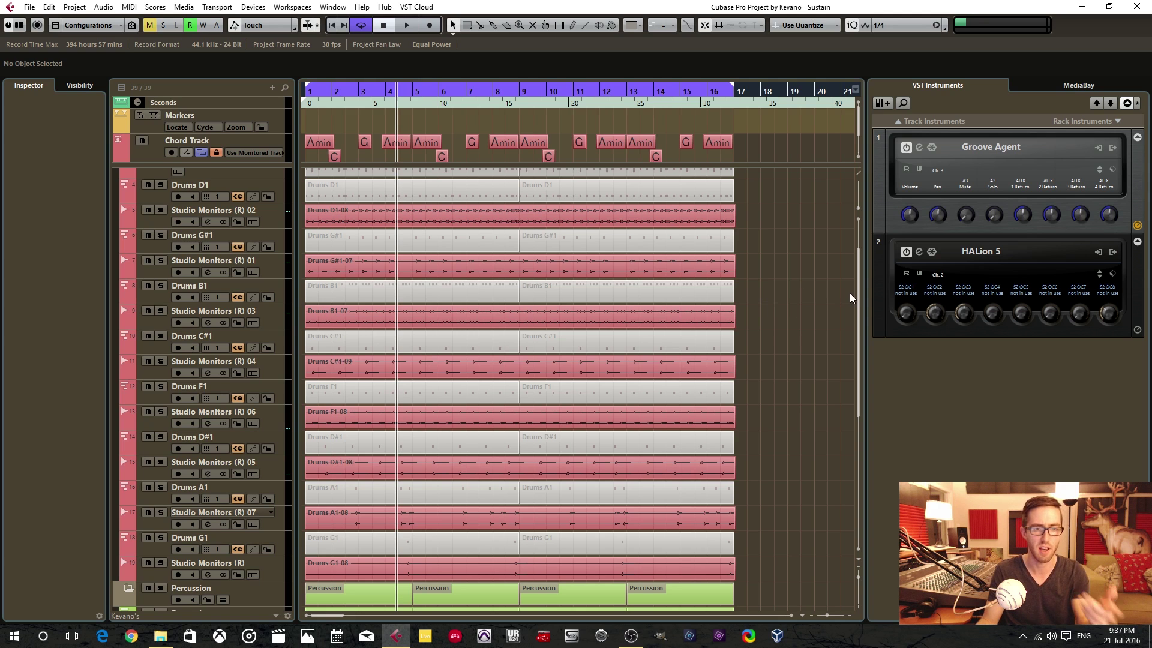
# Scroll down and open the Percussion MIDI part in the Key Editor.
pyautogui.moveTo(855, 310); pyautogui.dragTo(864, 417)
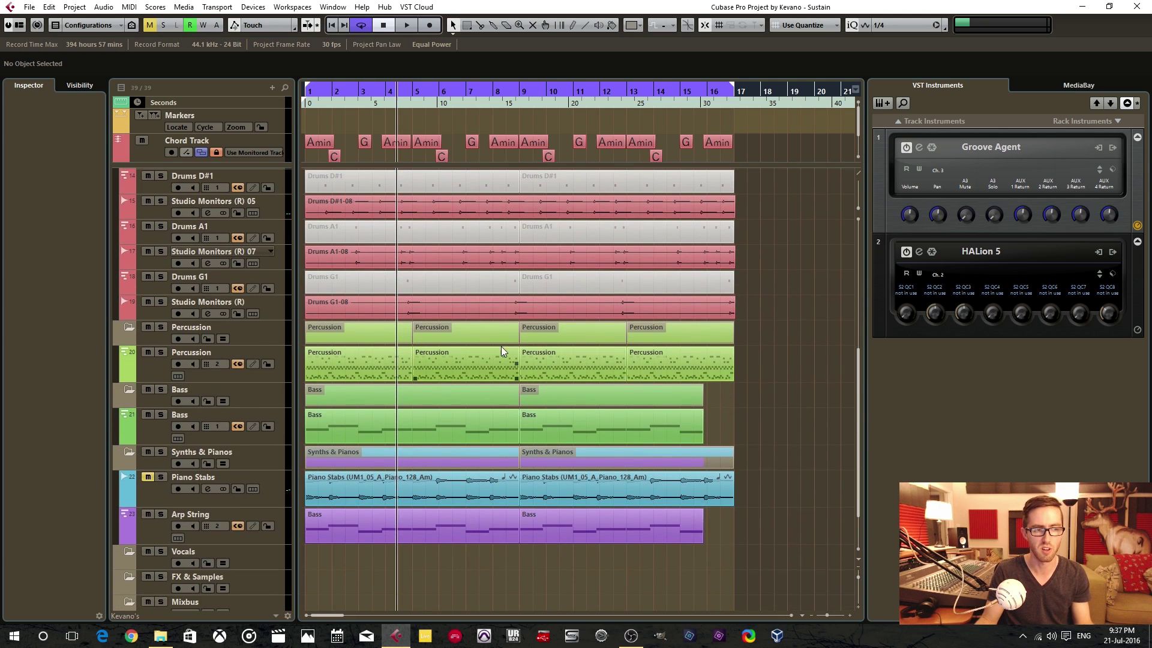
pyautogui.doubleClick(385, 360)
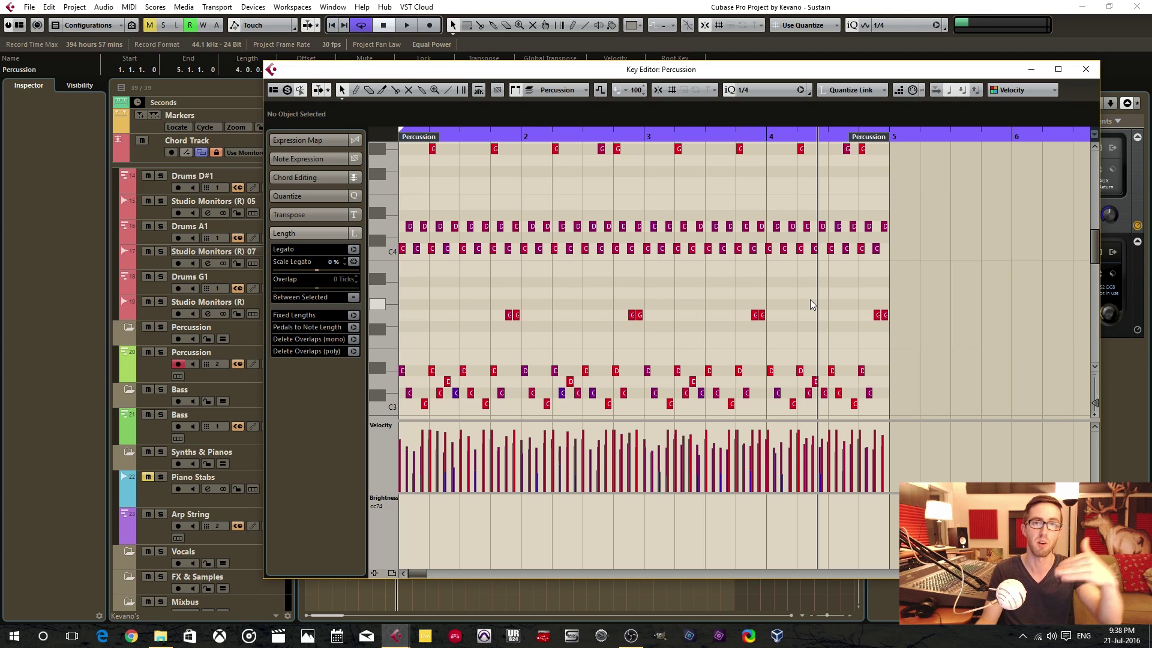
# Close the Key Editor, marquee-select all four Percussion parts and open the MIDI menu.
pyautogui.click(1086, 69)
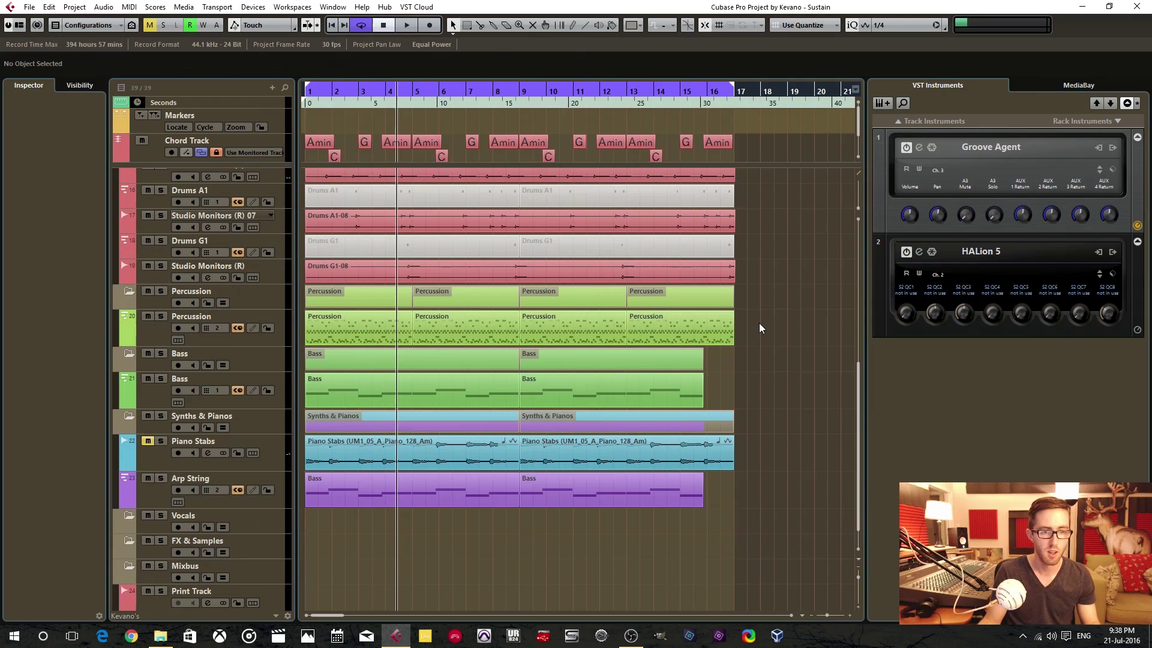
pyautogui.moveTo(783, 314); pyautogui.dragTo(353, 338)
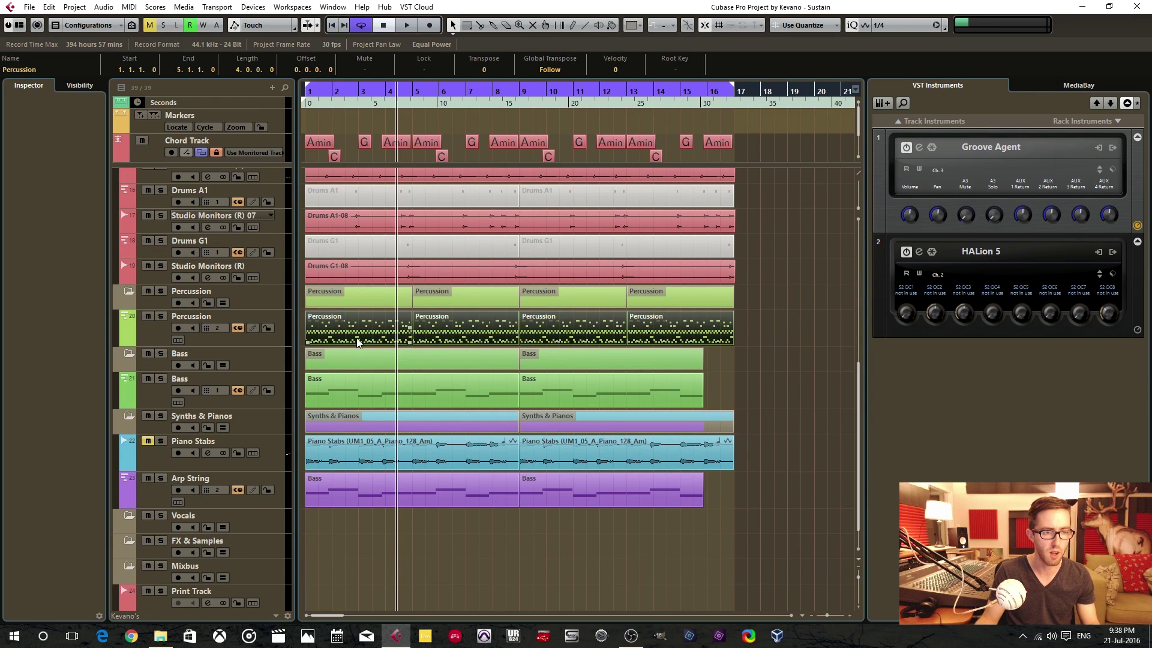
pyautogui.rightClick(384, 322)
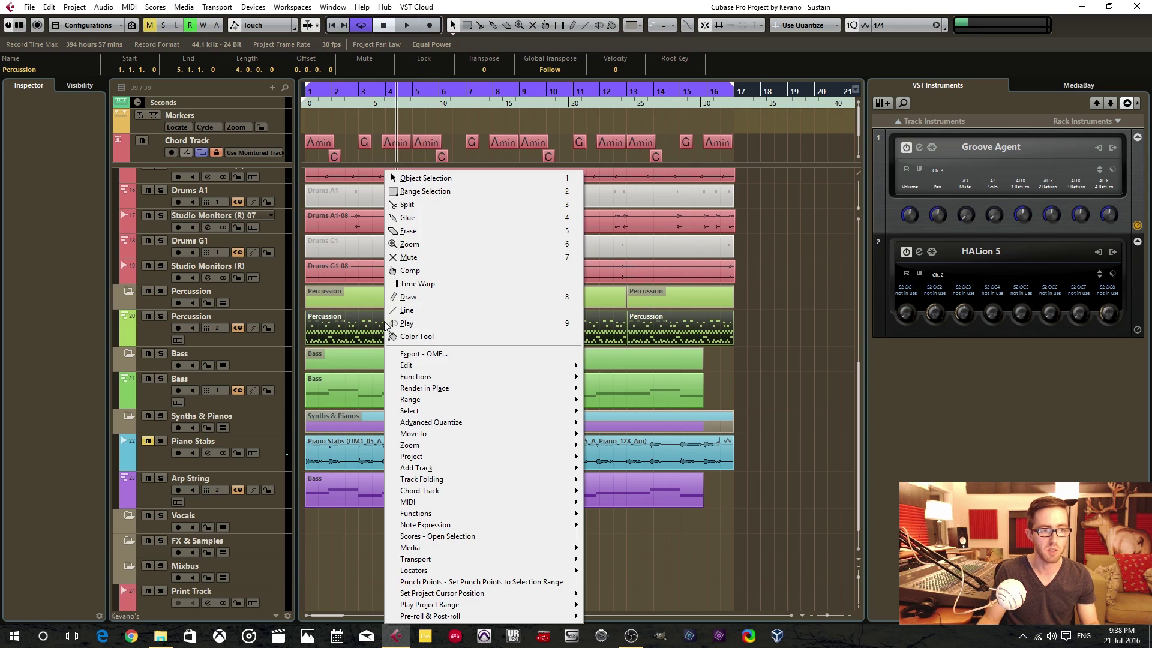
pyautogui.moveTo(450, 506)
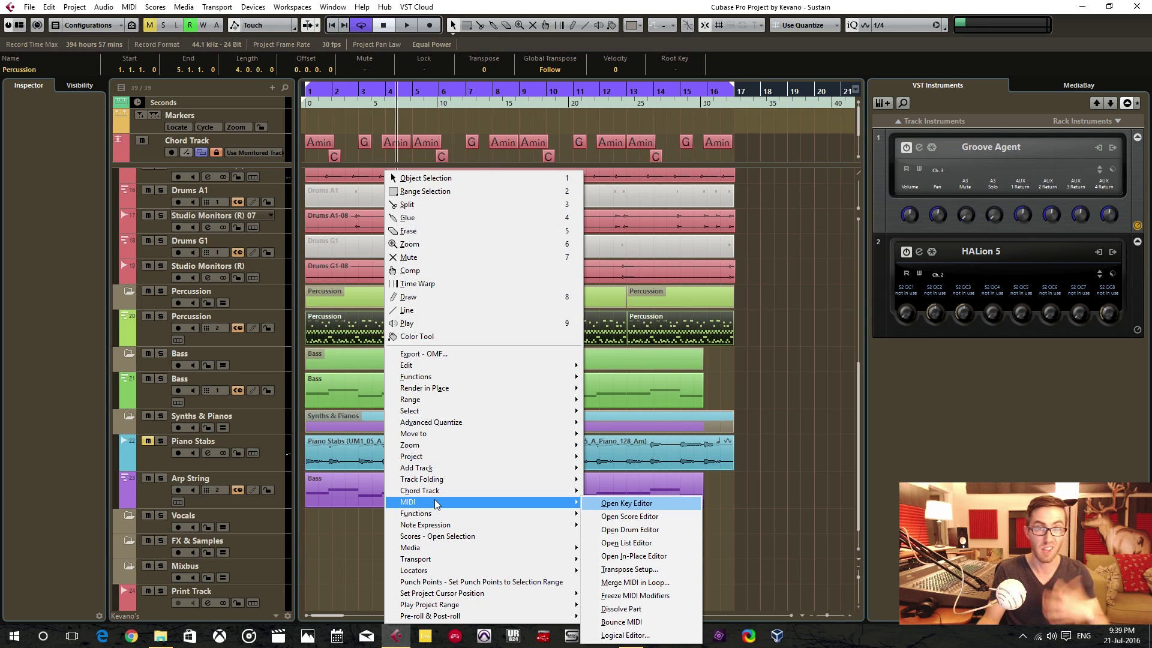
pyautogui.click(755, 311)
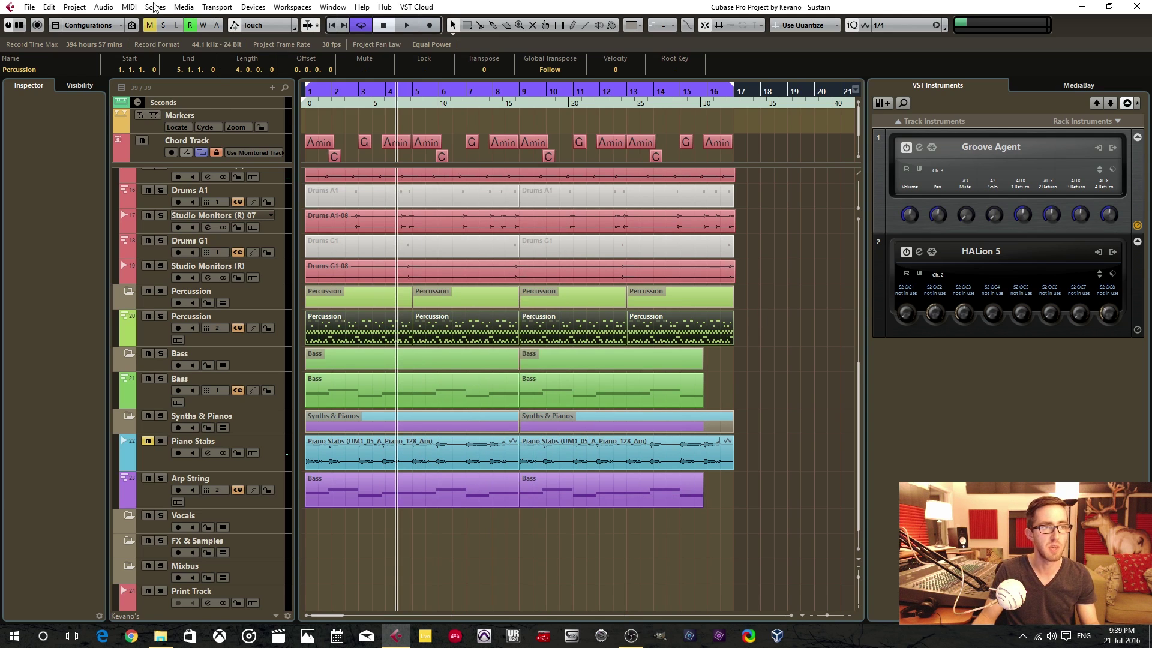
pyautogui.click(134, 8)
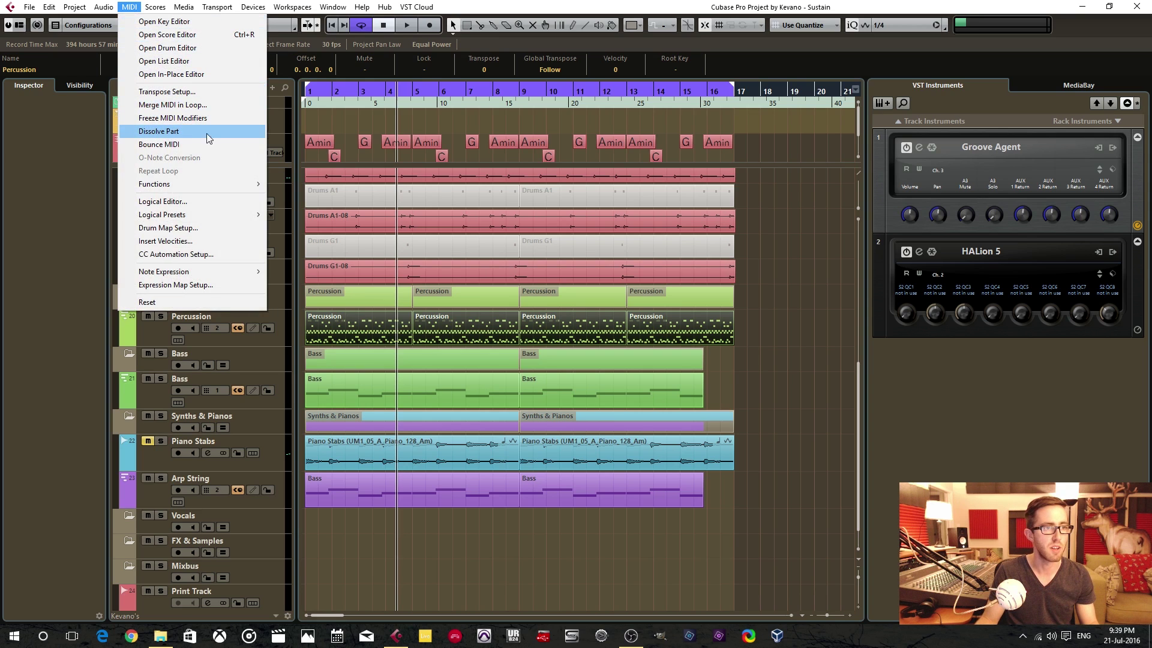
# Dissolve the Percussion part with Separate Channels into Percussion 2 and Percussion 3.
pyautogui.click(195, 132)
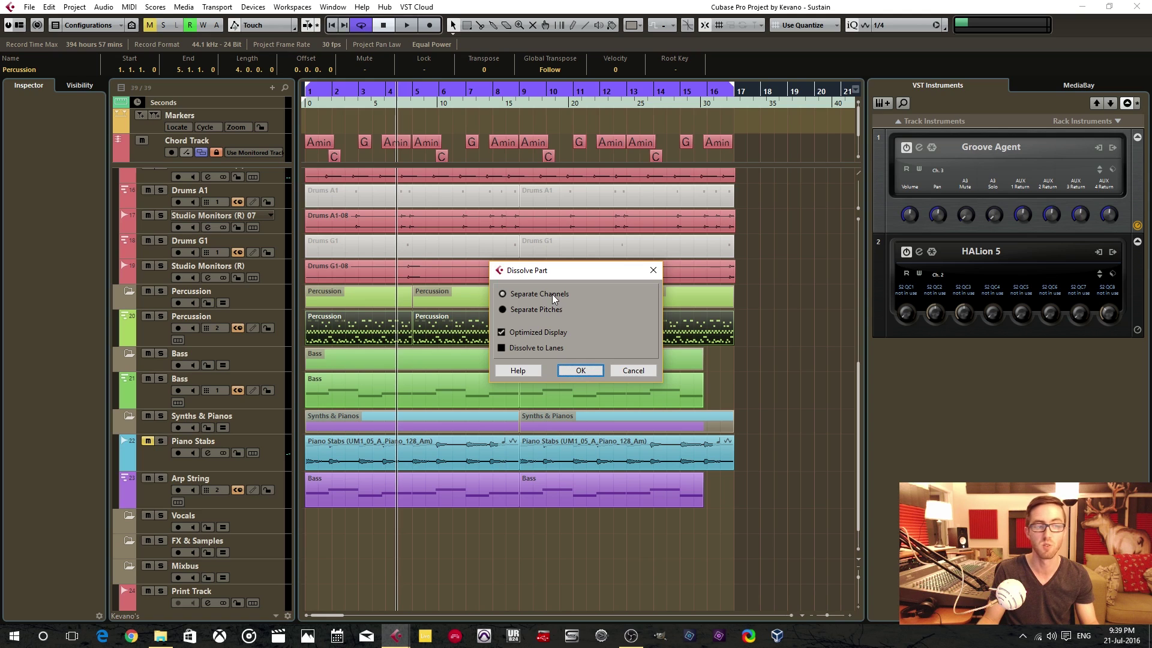
pyautogui.click(554, 332)
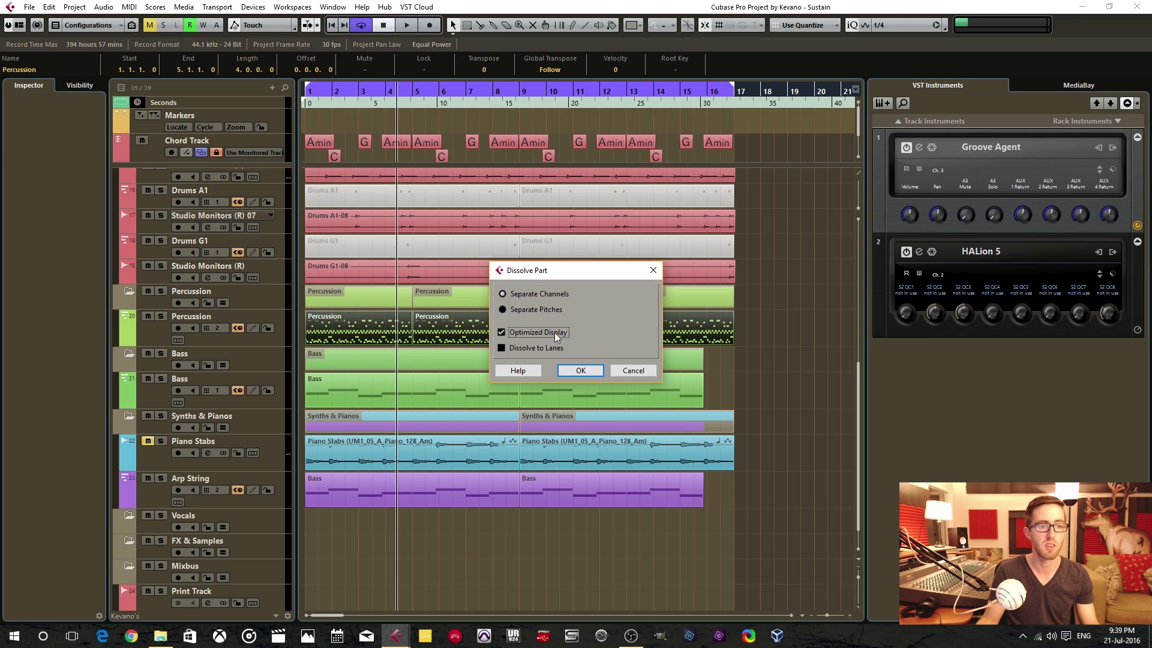
pyautogui.click(581, 371)
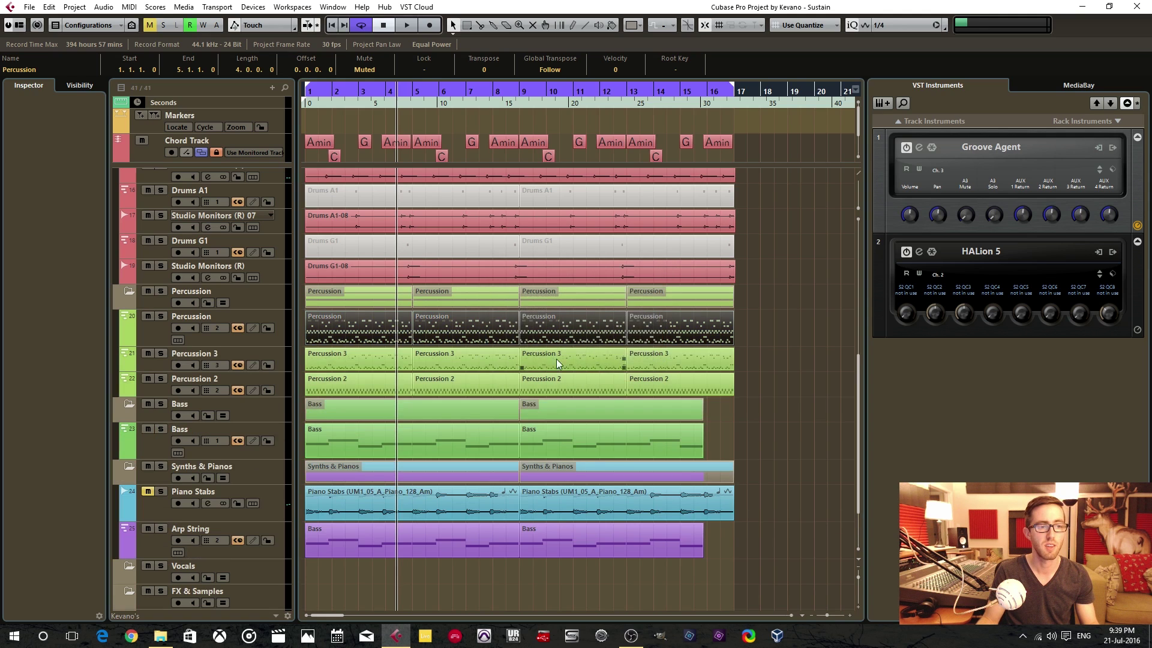
# Check the Percussion 2 and Percussion 3 notes, then view Percussion 3's MIDI channel 3 setting.
pyautogui.click(370, 388)
pyautogui.click(378, 364)
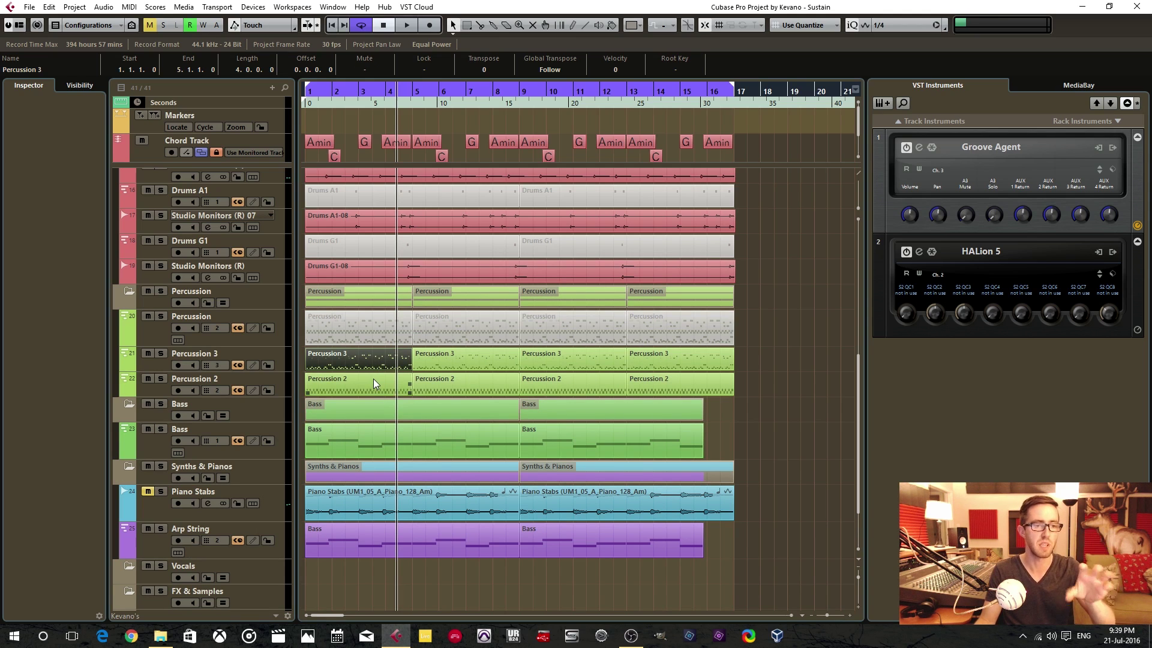
pyautogui.doubleClick(373, 382)
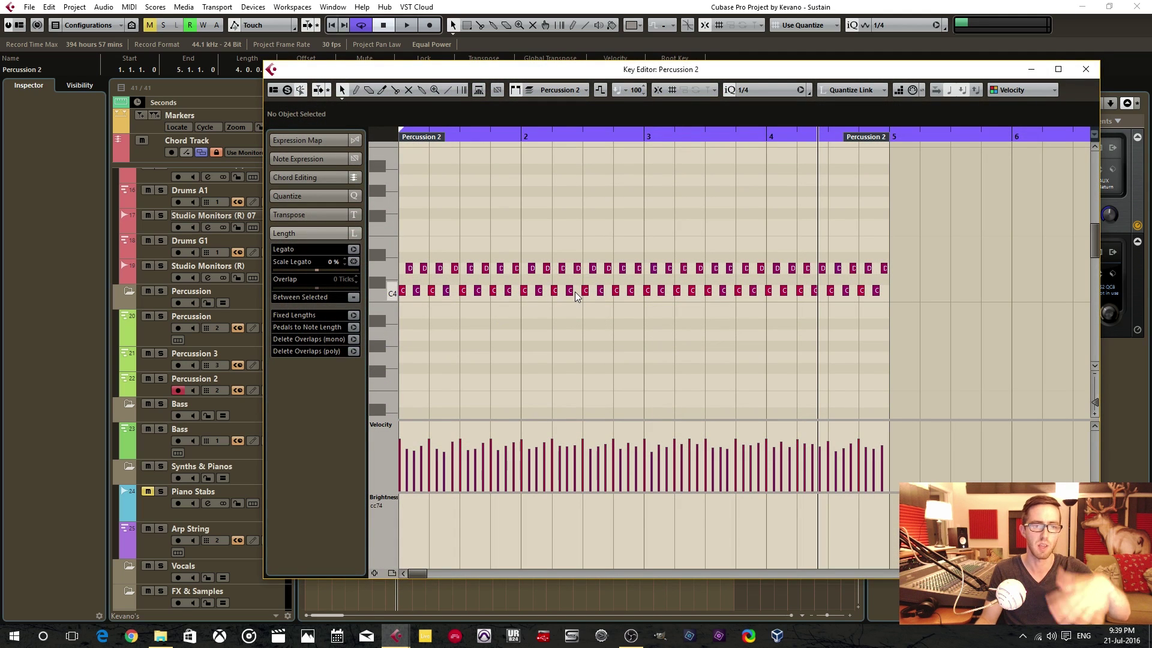
pyautogui.click(1086, 70)
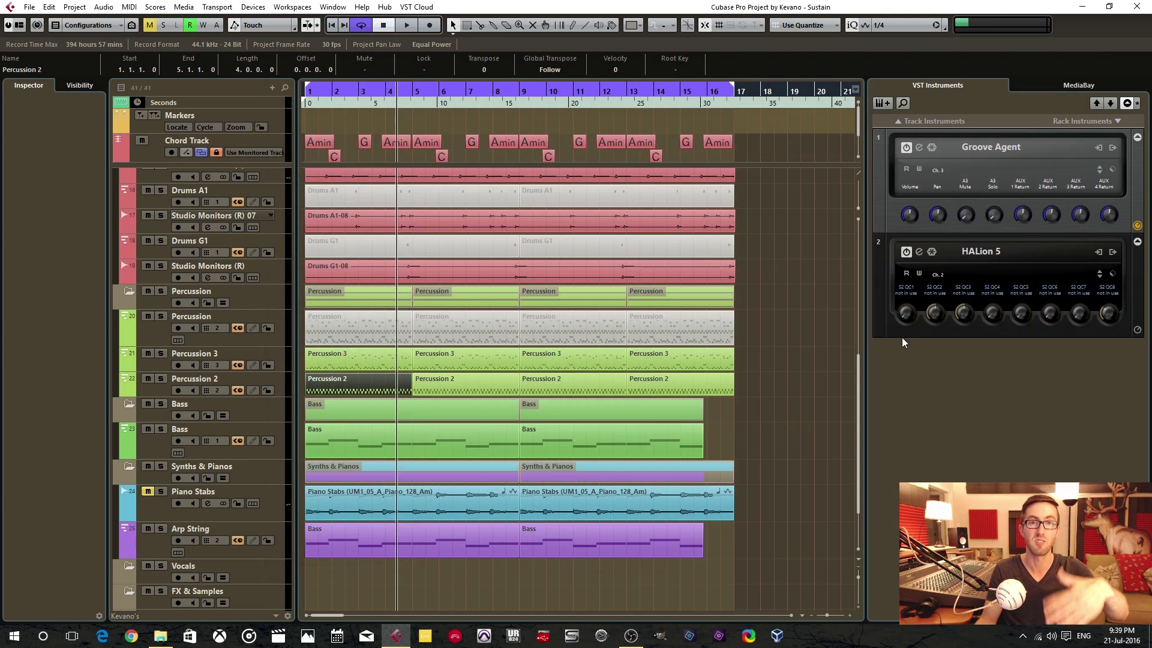
pyautogui.doubleClick(376, 358)
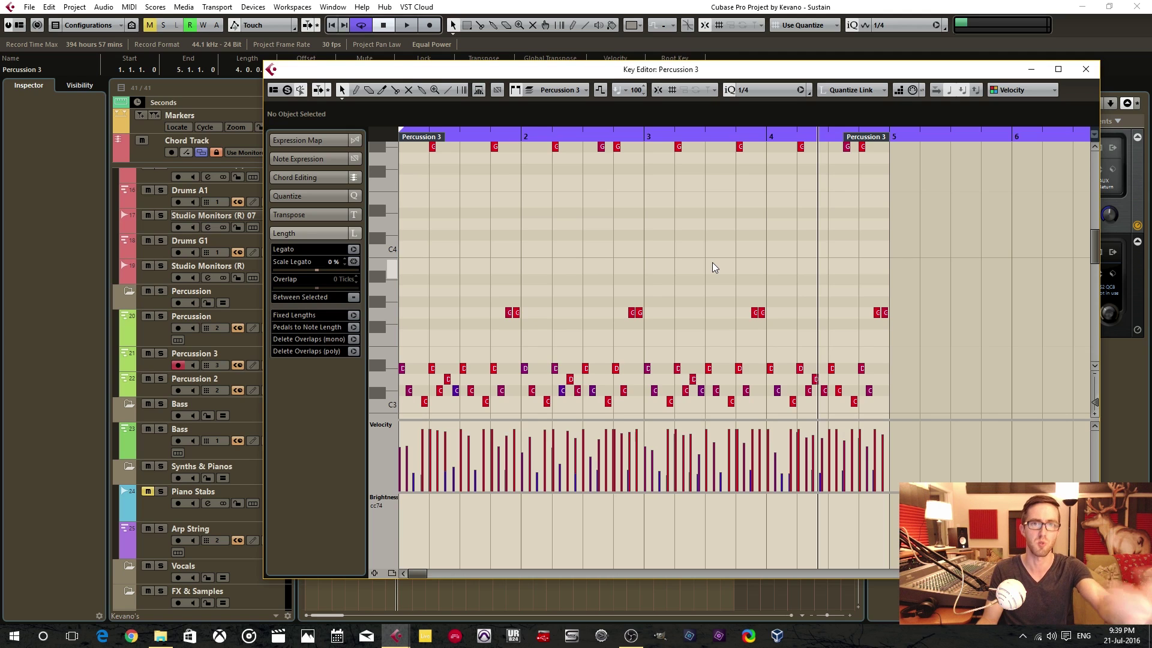
pyautogui.click(1085, 69)
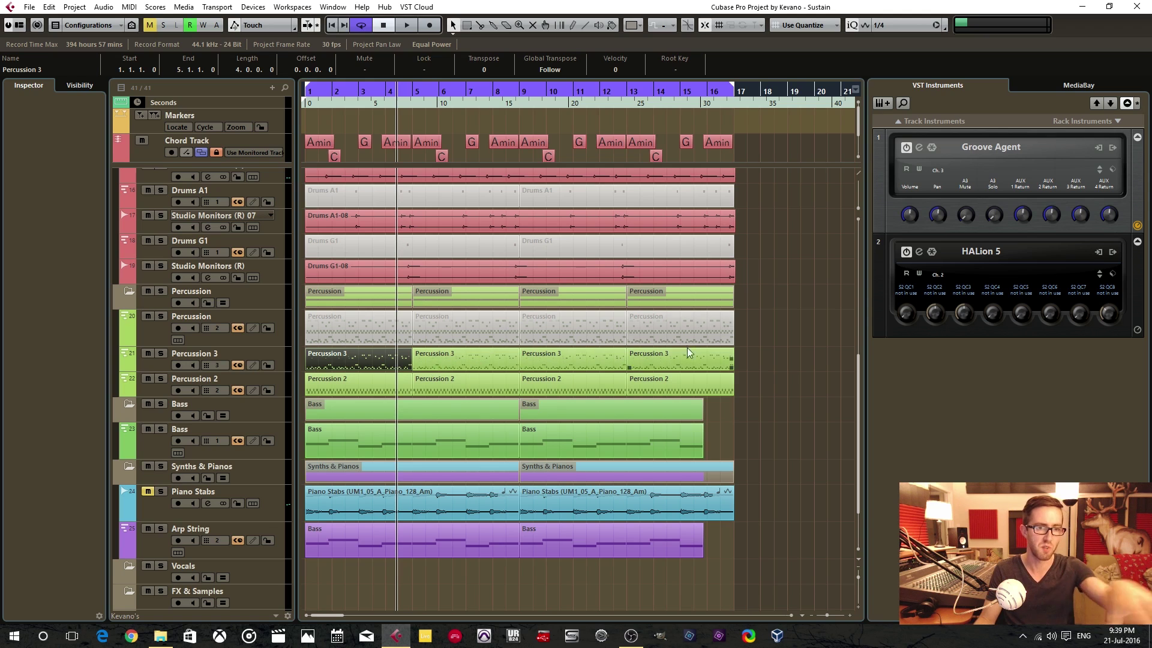
pyautogui.click(219, 365)
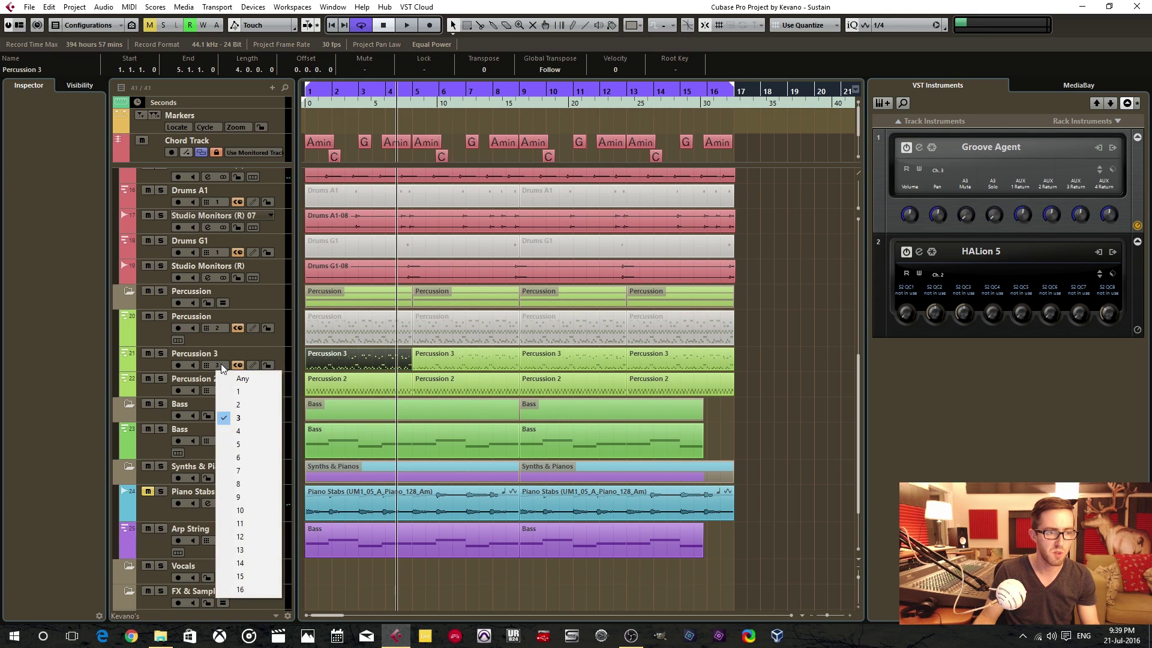
# Switch Percussion 3 from MIDI channel 3 to channel 2, then briefly check the HALion 5 editor.
pyautogui.click(245, 409)
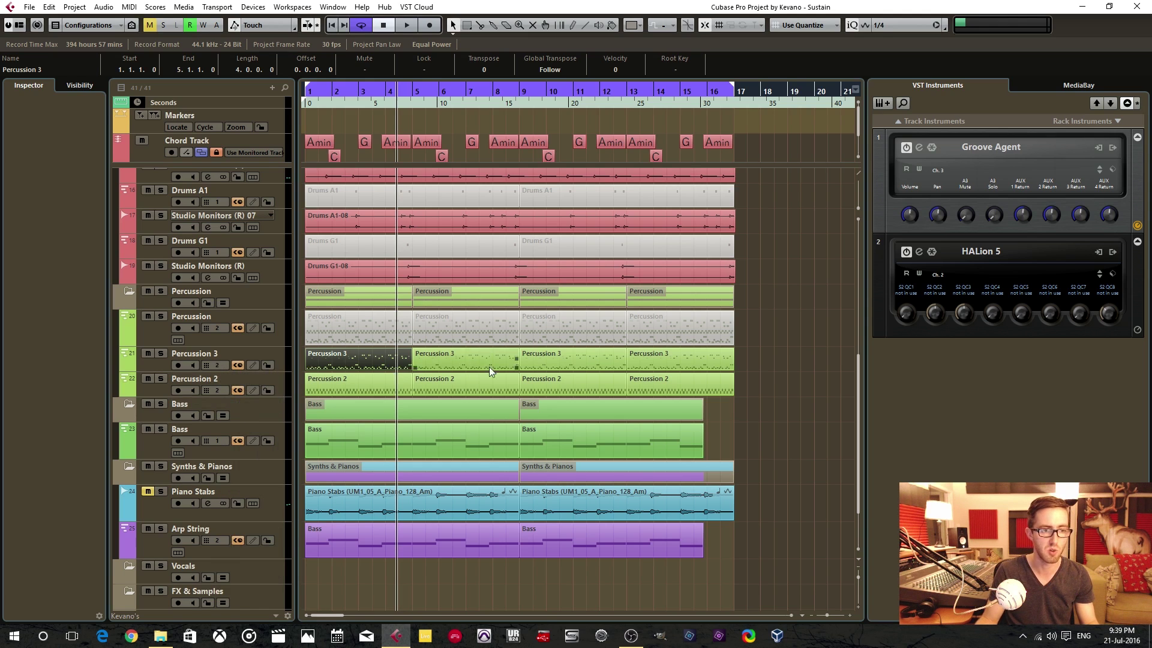
pyautogui.click(775, 352)
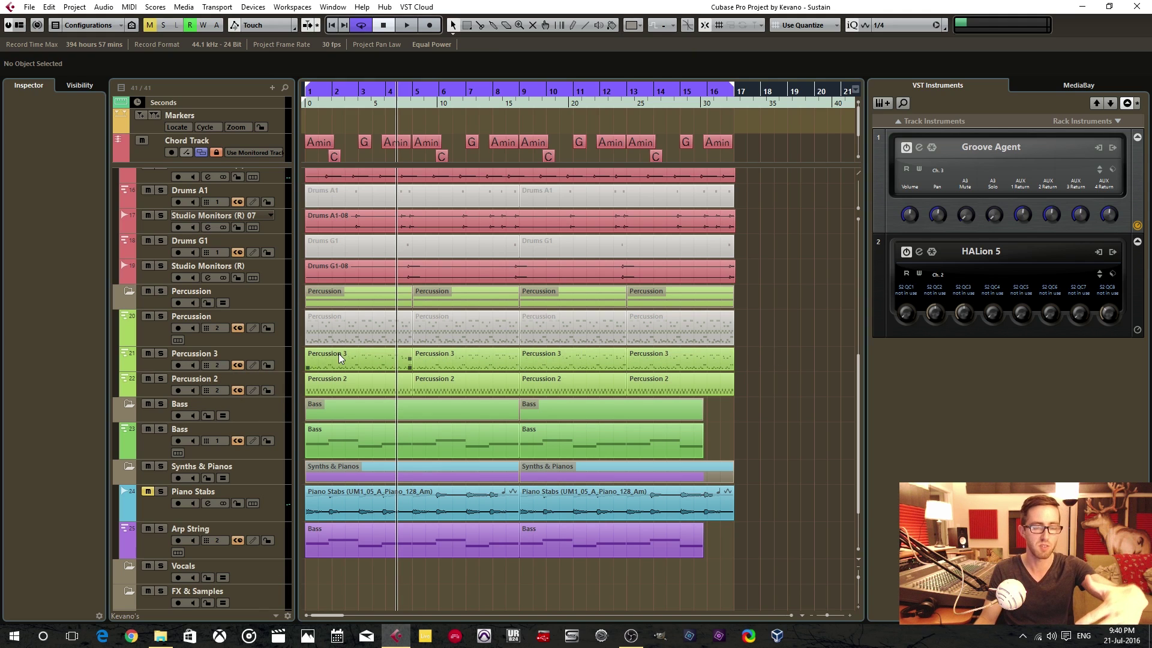
pyautogui.click(918, 252)
pyautogui.click(929, 76)
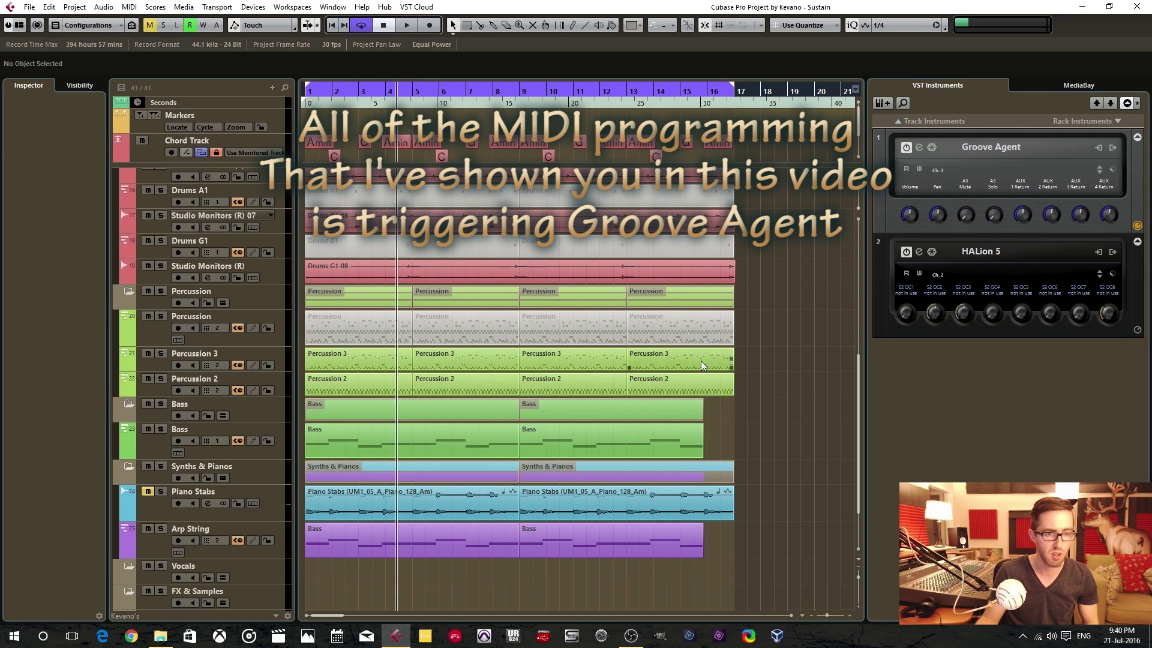
pyautogui.moveTo(767, 352); pyautogui.dragTo(332, 357)
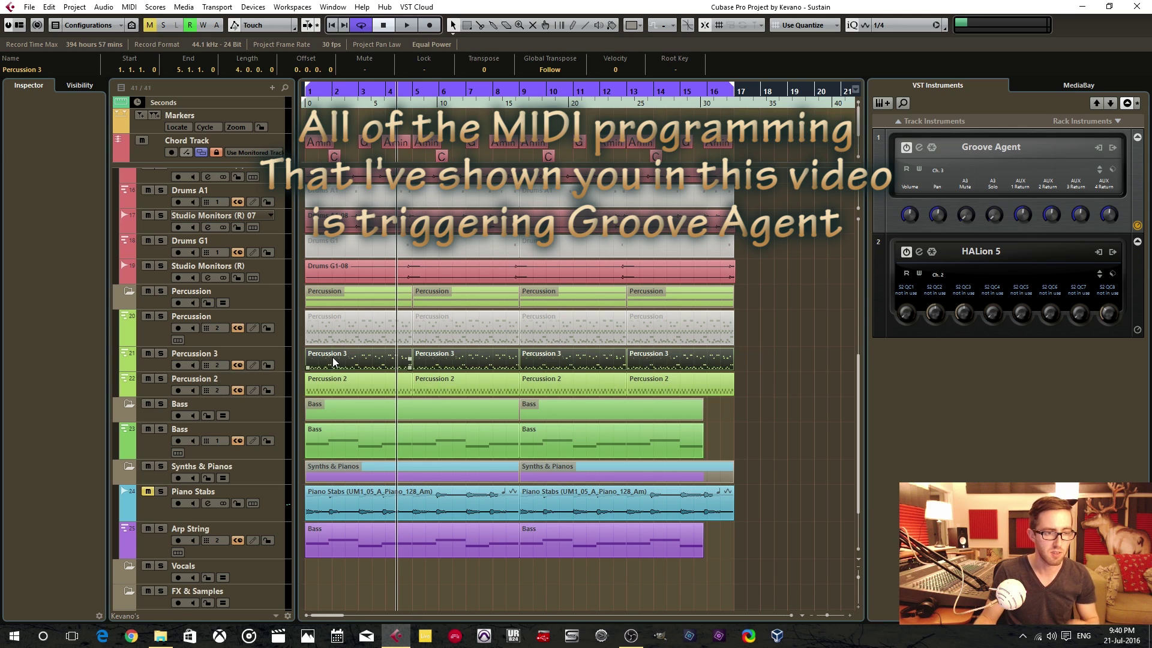
pyautogui.click(133, 7)
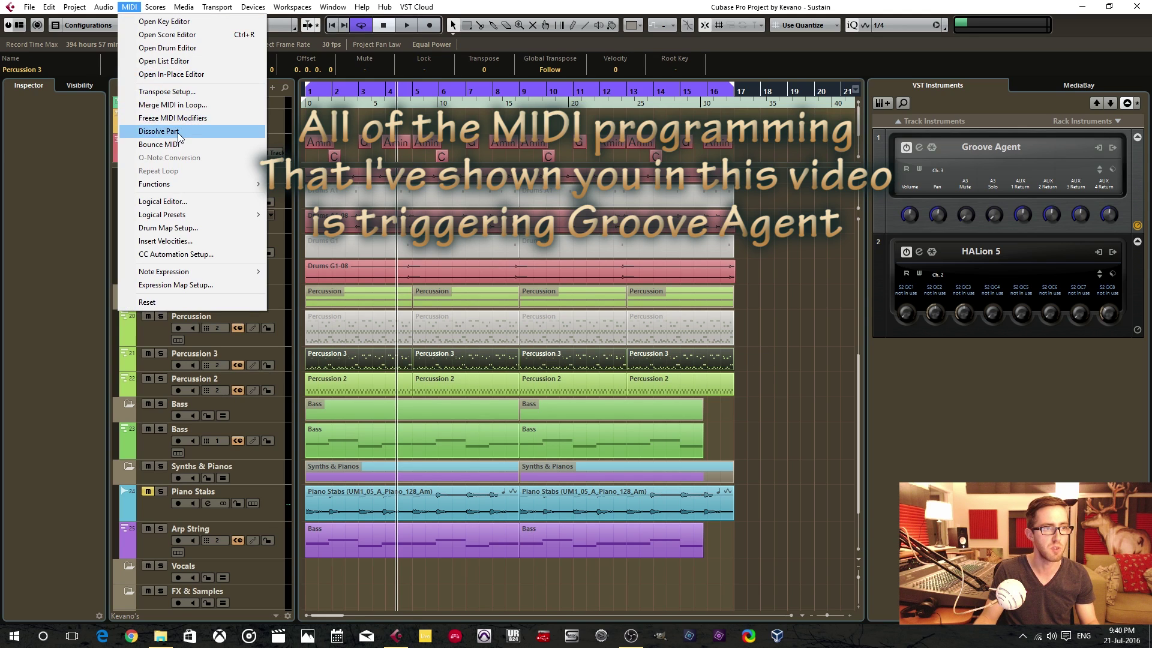
pyautogui.click(177, 132)
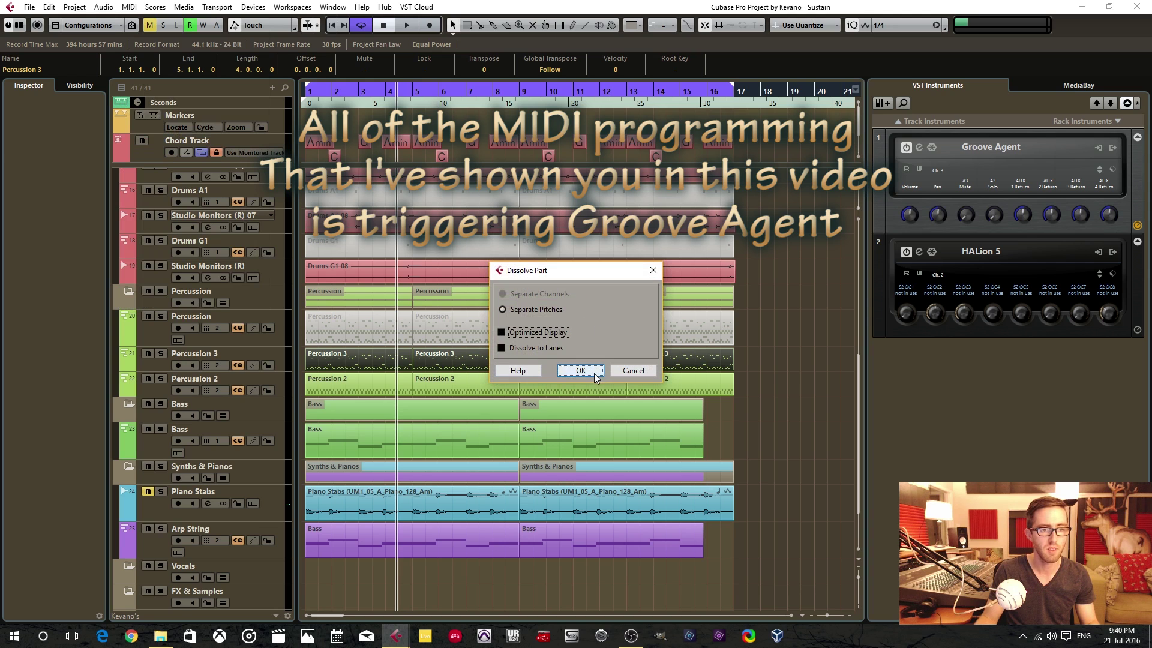
pyautogui.click(579, 369)
pyautogui.click(805, 377)
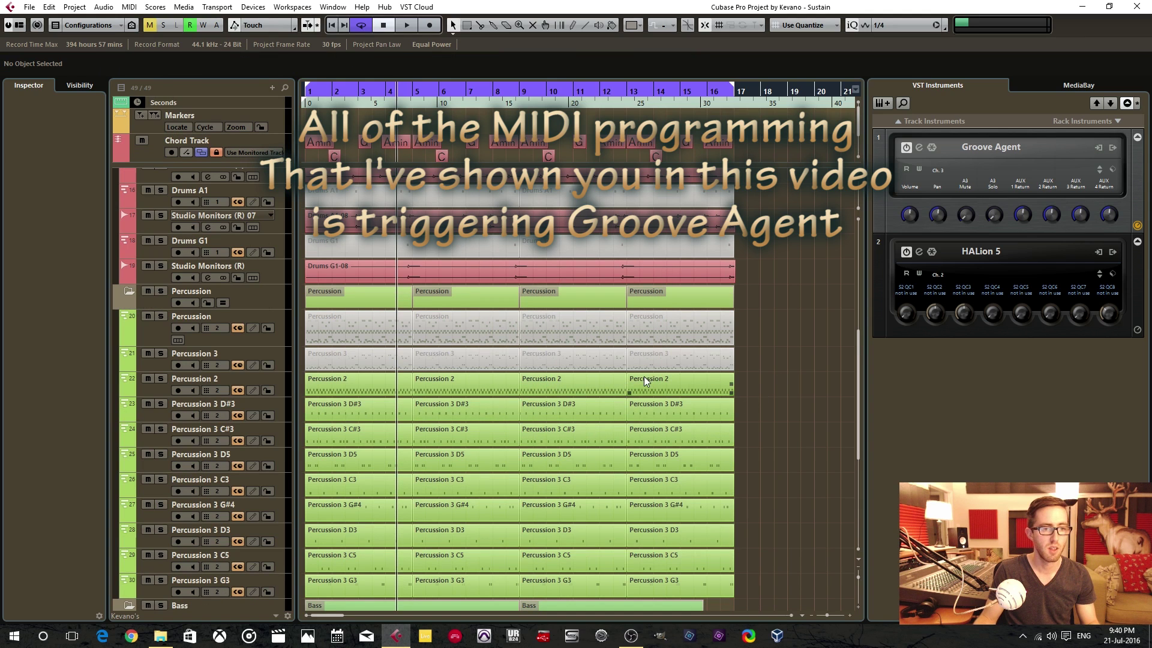
pyautogui.click(404, 389)
pyautogui.scroll(-3, 759, 366)
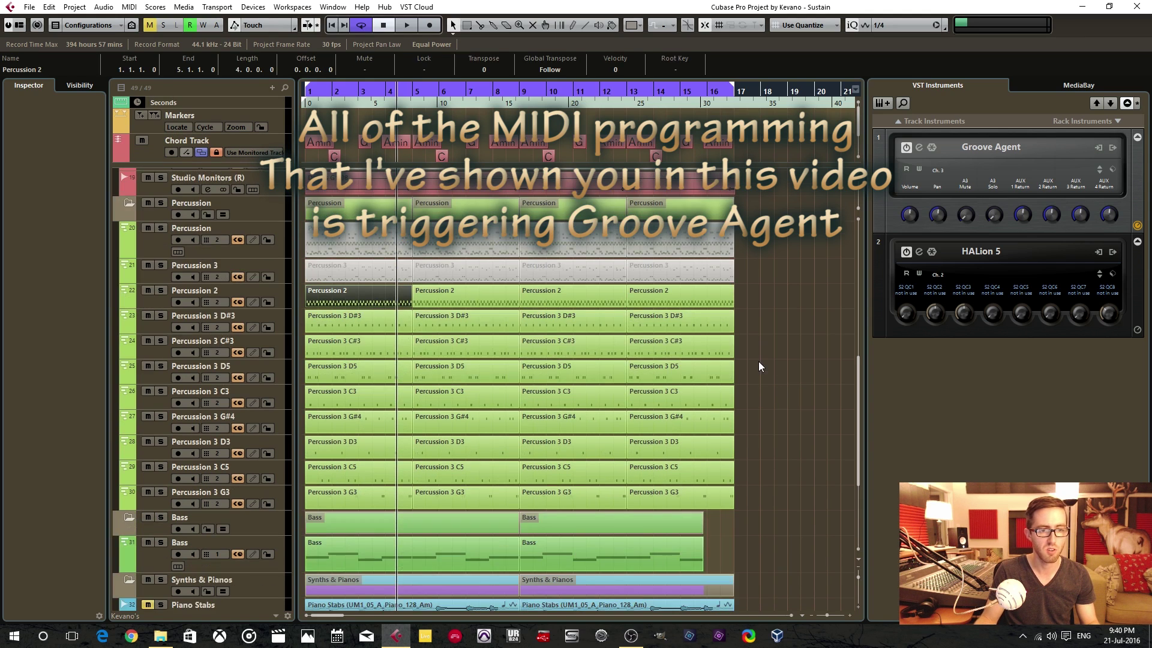
pyautogui.click(188, 318)
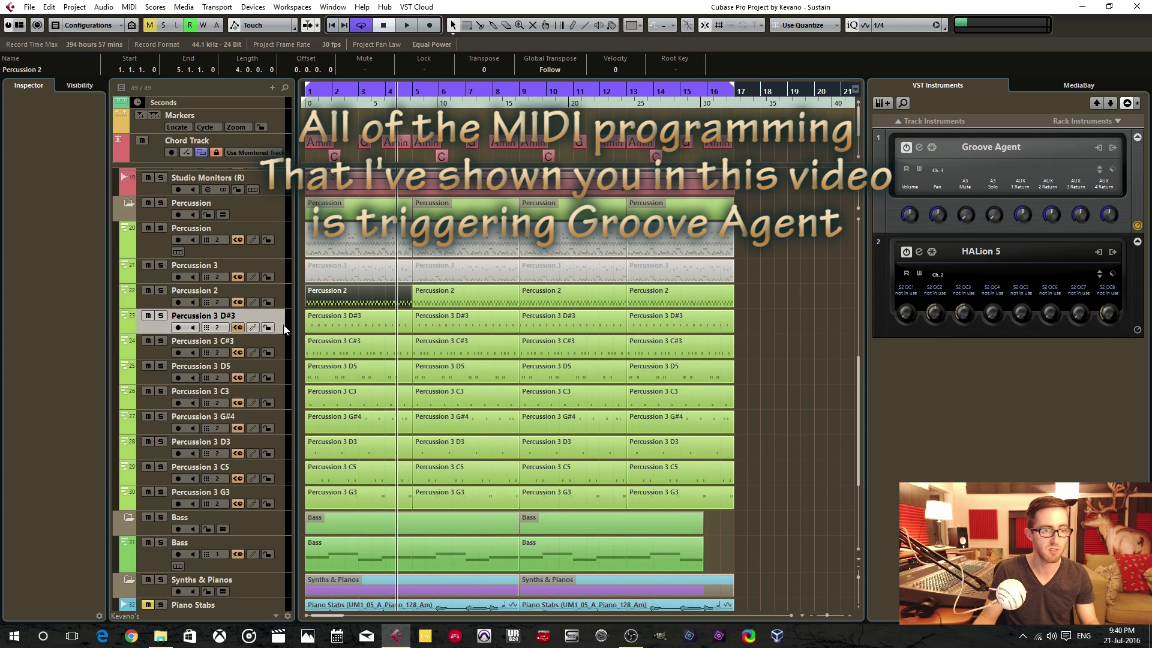
pyautogui.click(161, 316)
pyautogui.press('space')
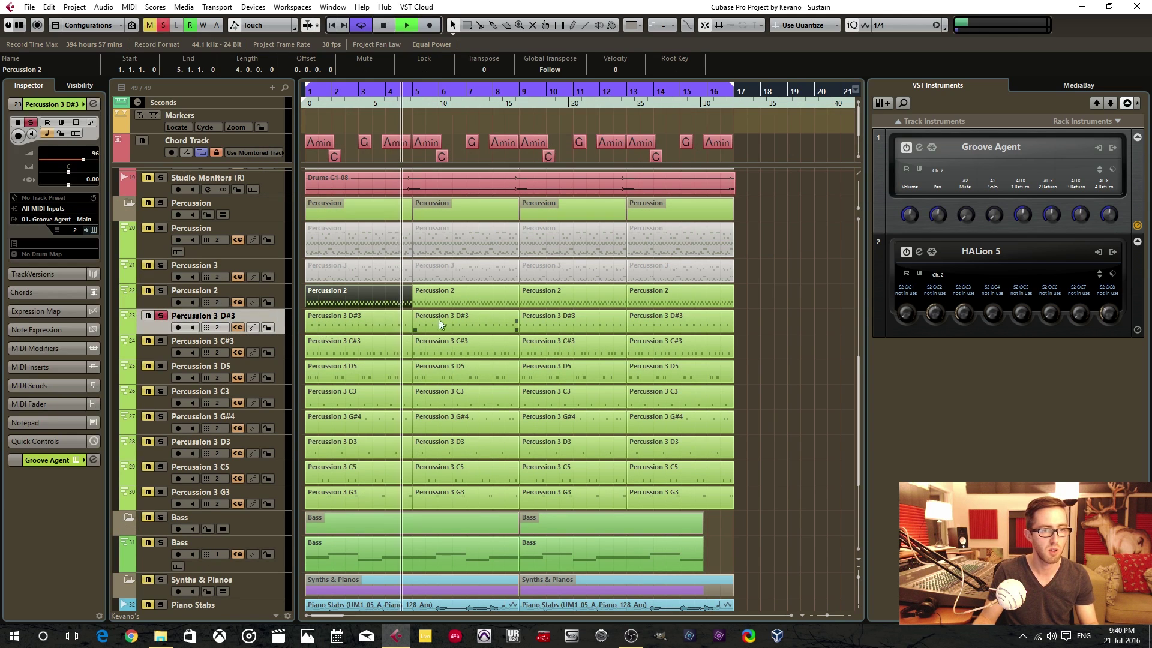
pyautogui.click(161, 341)
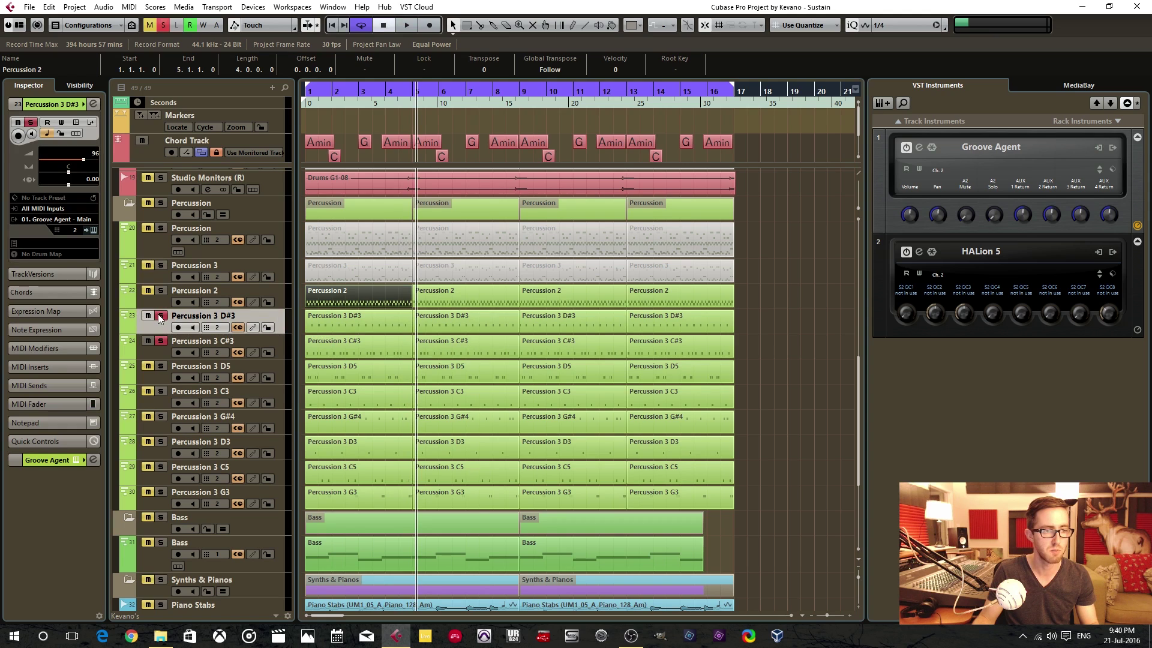
pyautogui.click(160, 315)
pyautogui.click(160, 366)
pyautogui.click(160, 341)
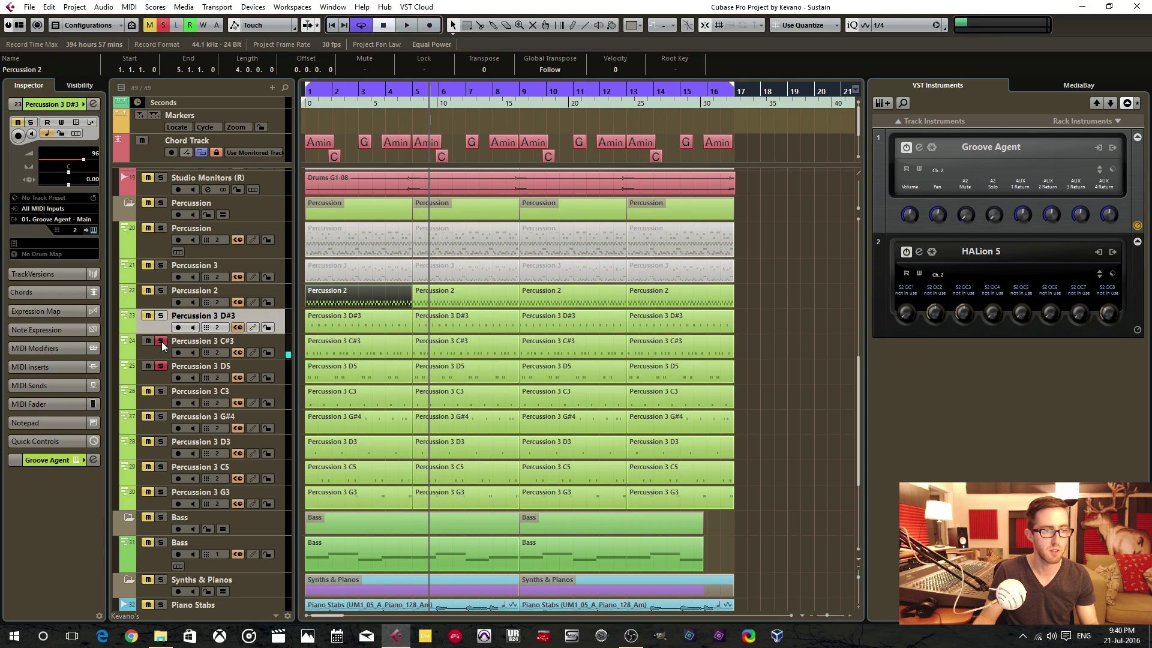
pyautogui.press('space')
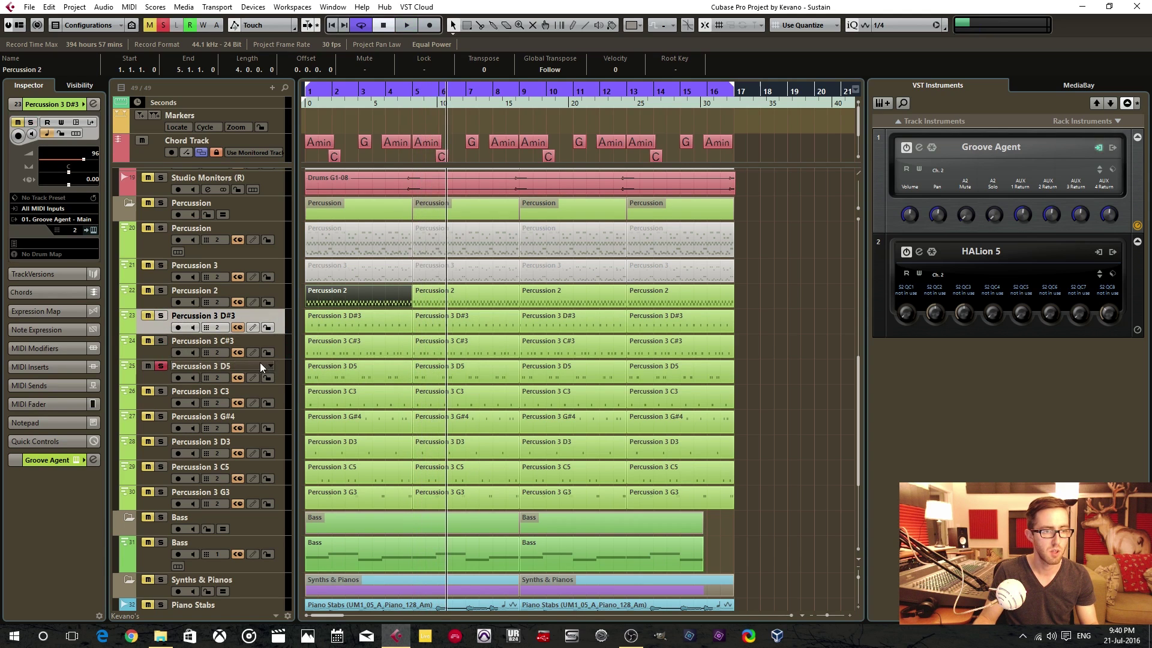
pyautogui.moveTo(280, 369); pyautogui.dragTo(273, 313)
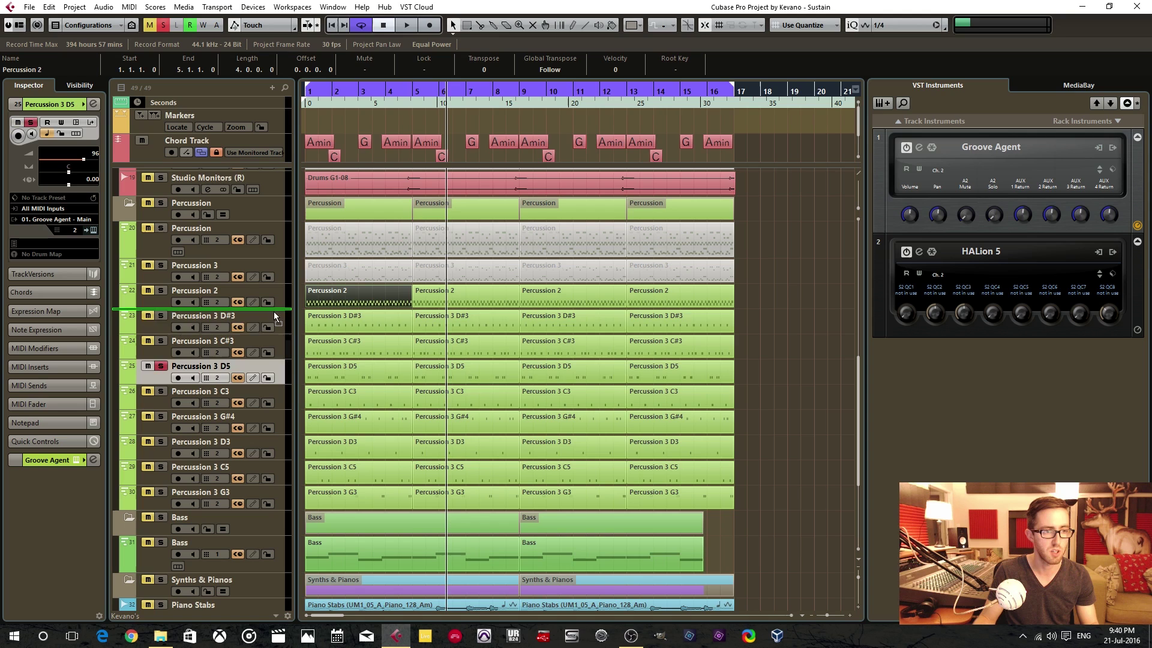
pyautogui.click(268, 402)
pyautogui.click(161, 316)
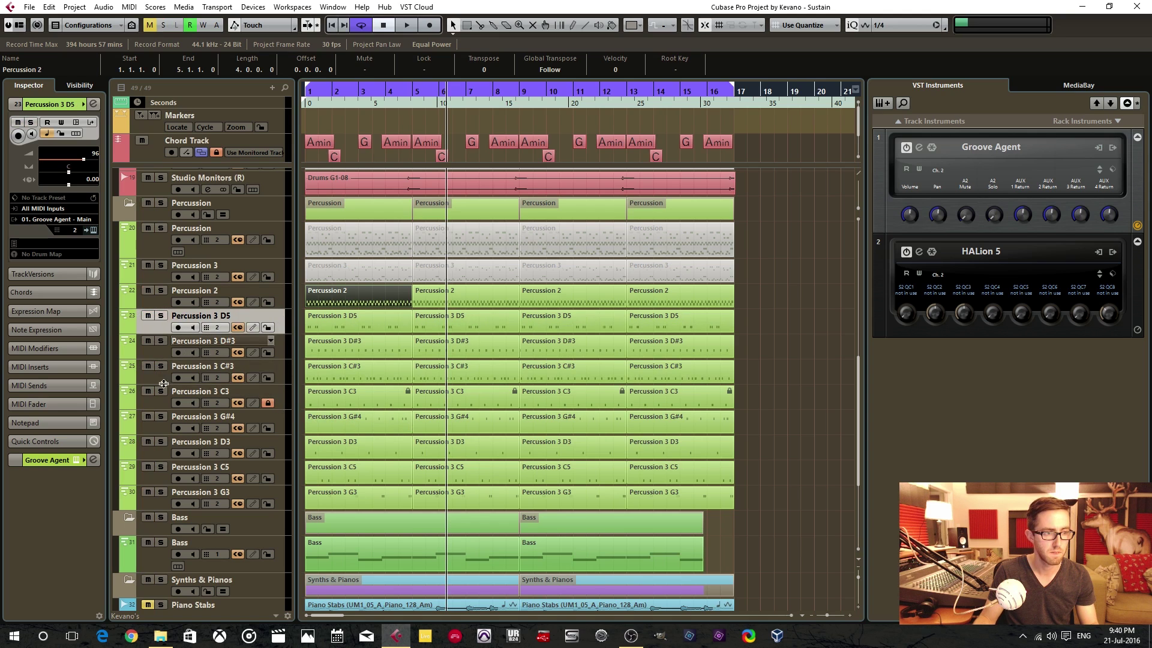
pyautogui.click(160, 391)
pyautogui.click(268, 402)
pyautogui.press('space')
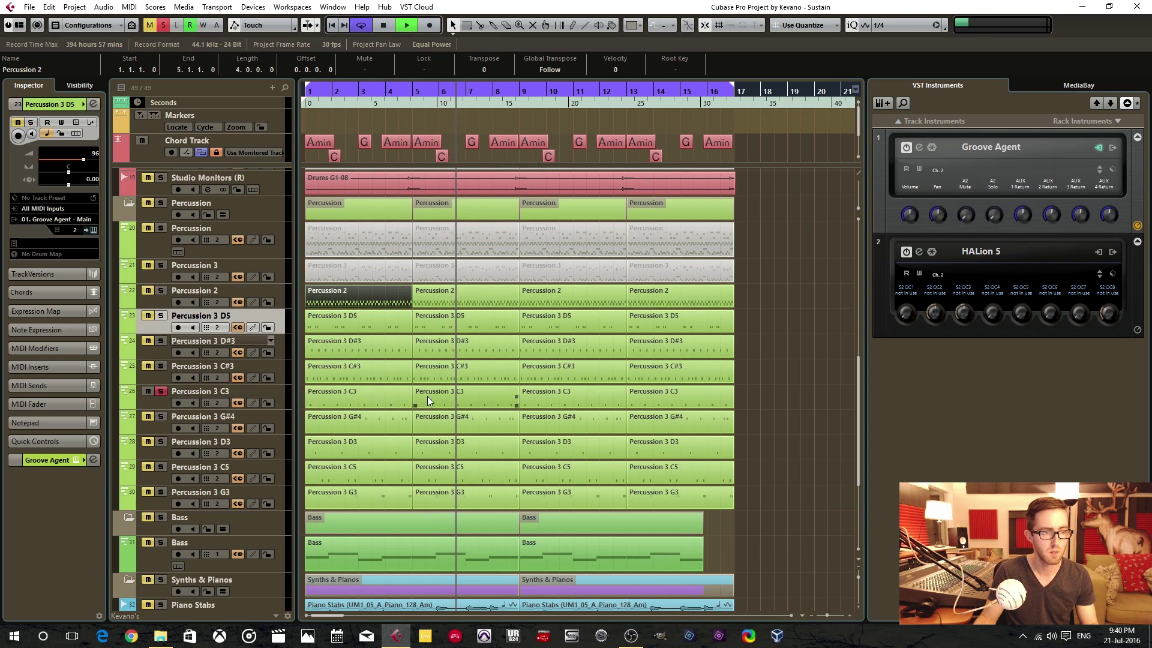
pyautogui.press('space')
pyautogui.click(161, 416)
pyautogui.click(161, 391)
pyautogui.press('space')
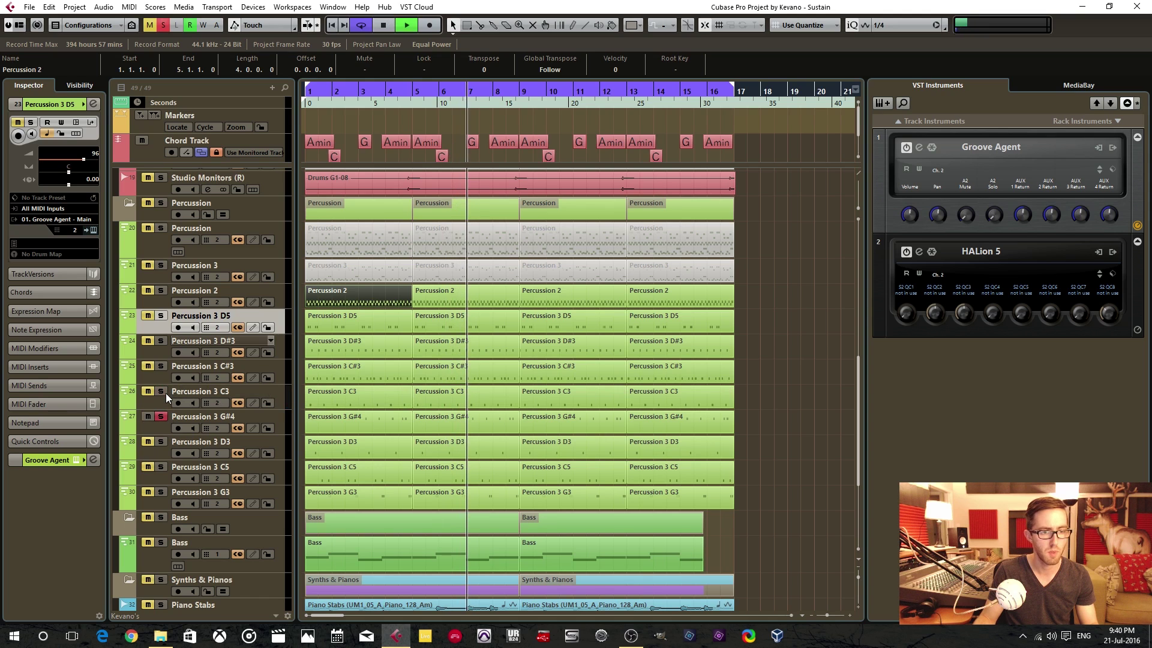
pyautogui.press('space')
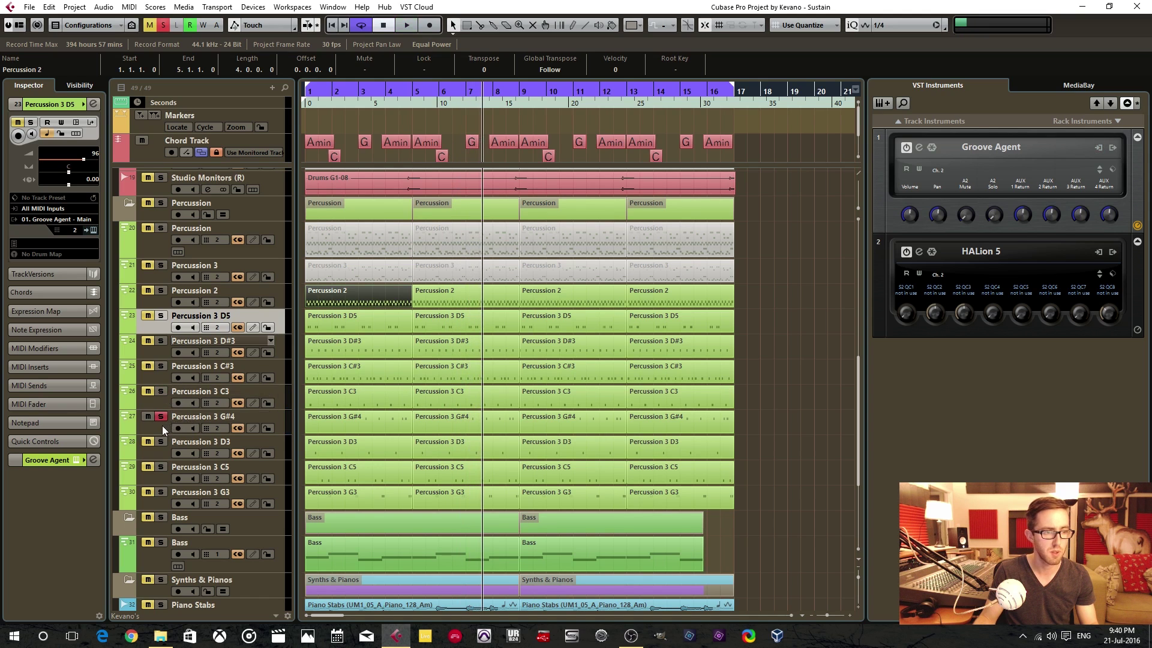
pyautogui.moveTo(162, 426); pyautogui.dragTo(161, 507)
pyautogui.click(160, 416)
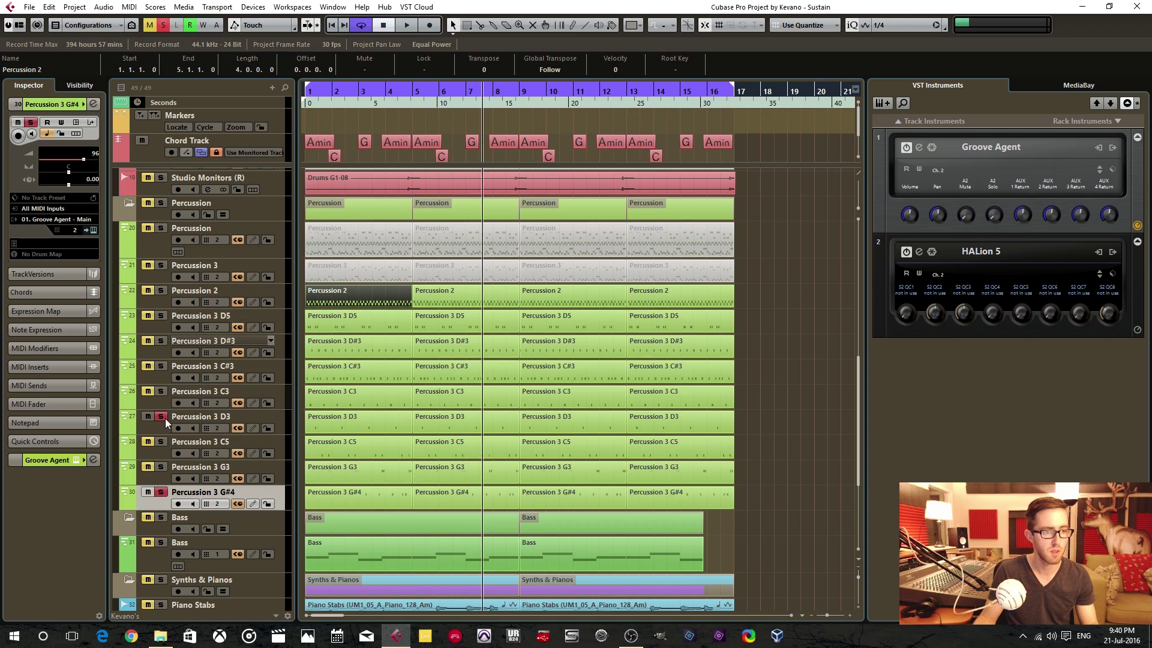
pyautogui.click(161, 492)
pyautogui.press('space')
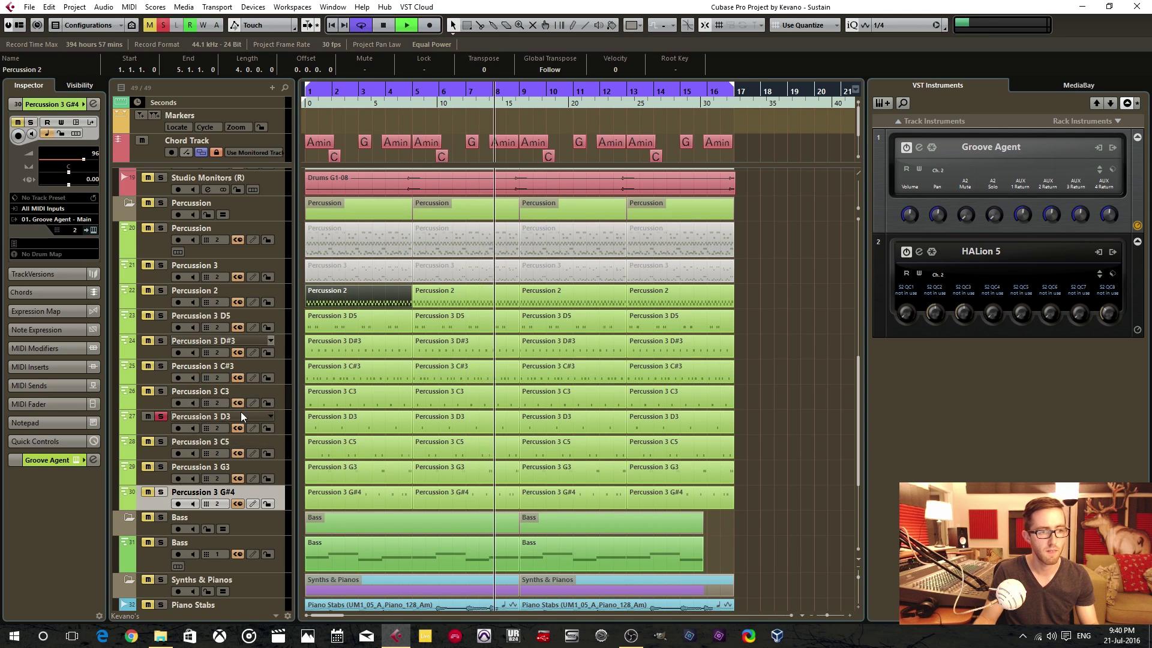
pyautogui.click(160, 442)
pyautogui.click(161, 416)
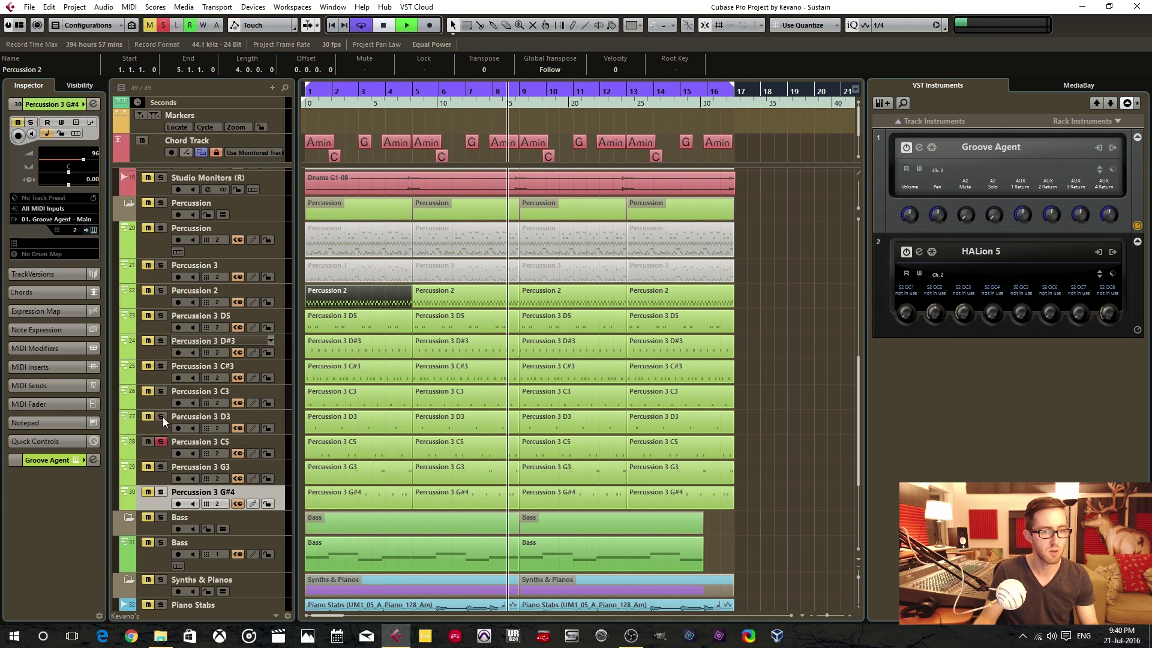
pyautogui.press('space')
pyautogui.moveTo(262, 448); pyautogui.dragTo(279, 362)
pyautogui.click(161, 466)
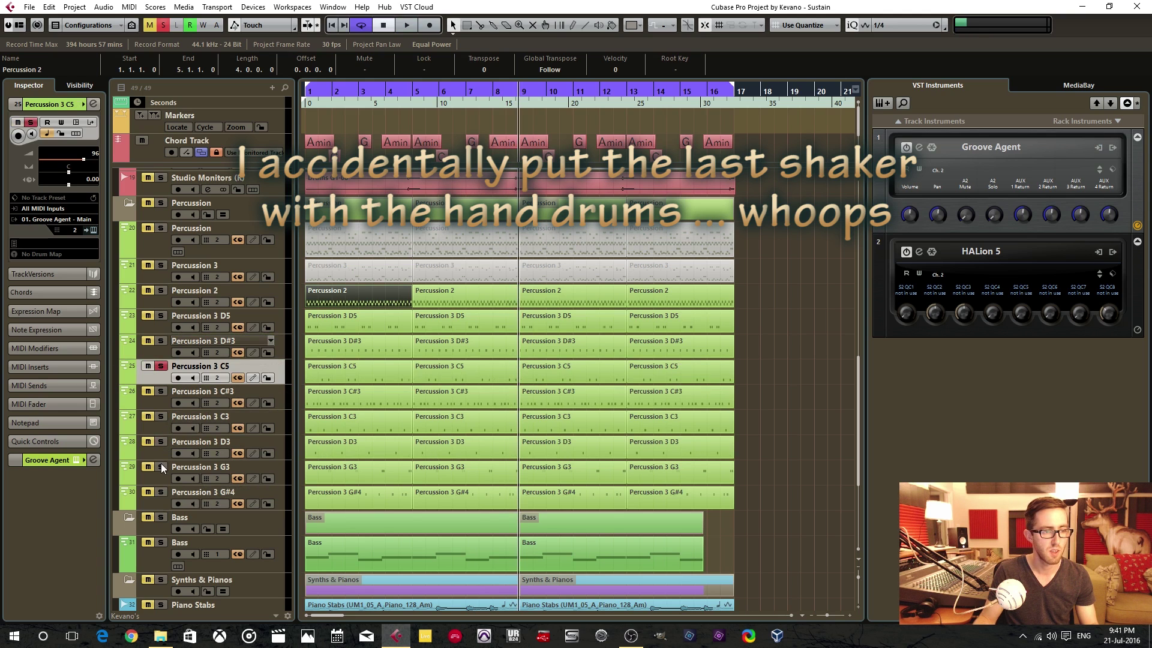
pyautogui.click(161, 366)
pyautogui.click(161, 391)
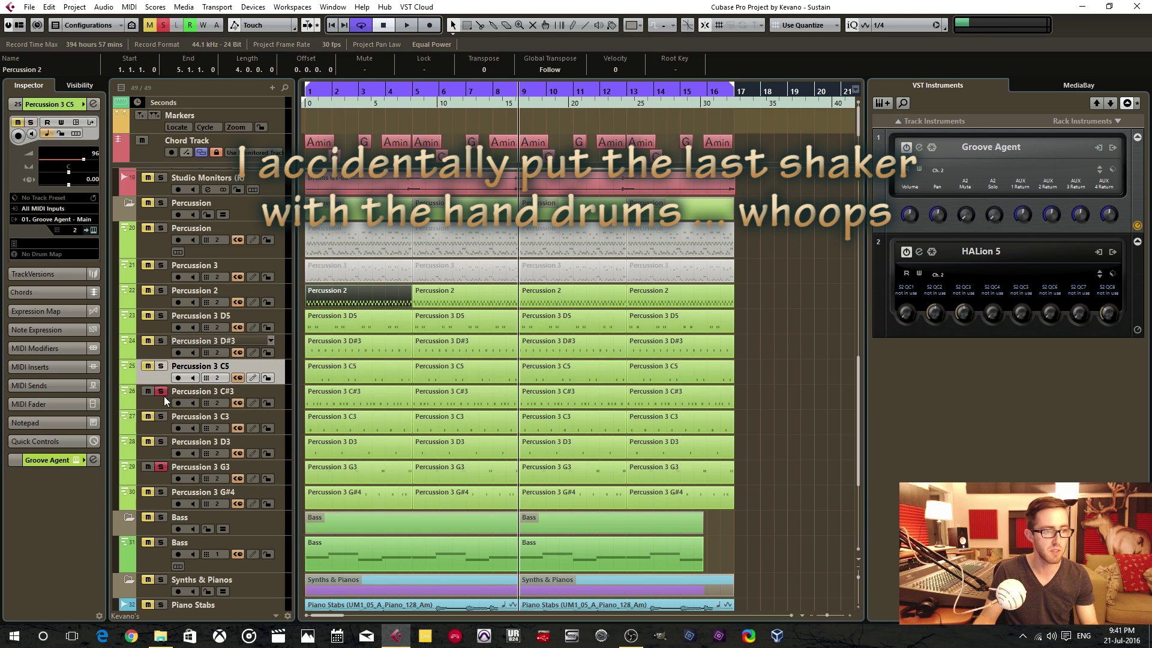
pyautogui.click(161, 492)
pyautogui.click(161, 365)
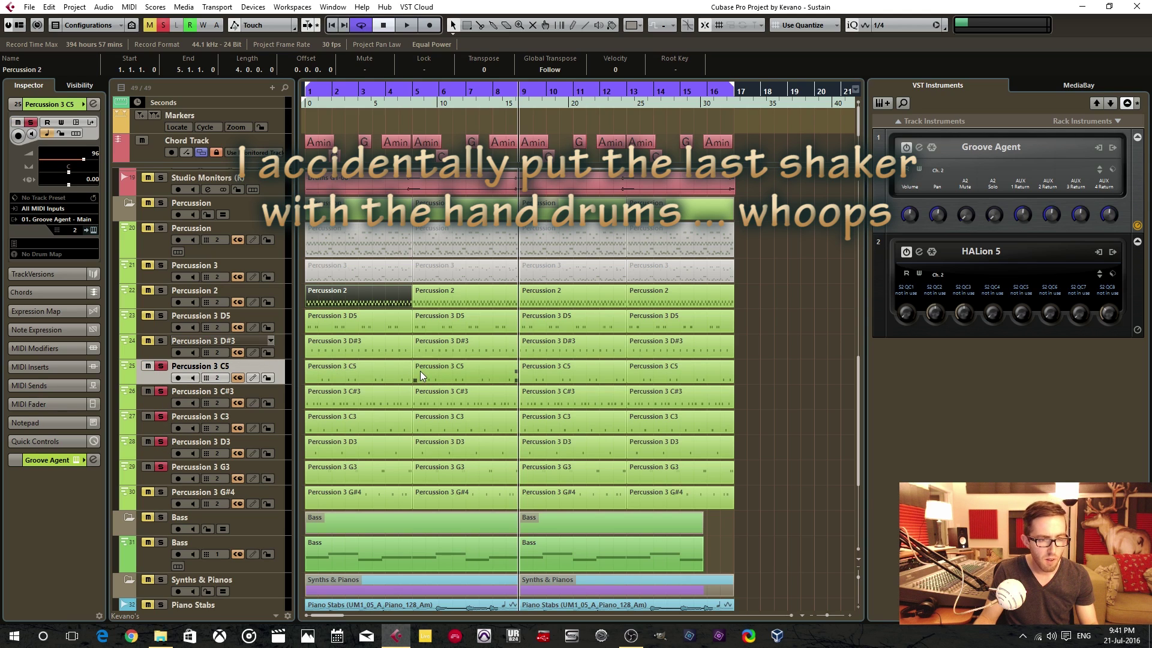
pyautogui.click(160, 367)
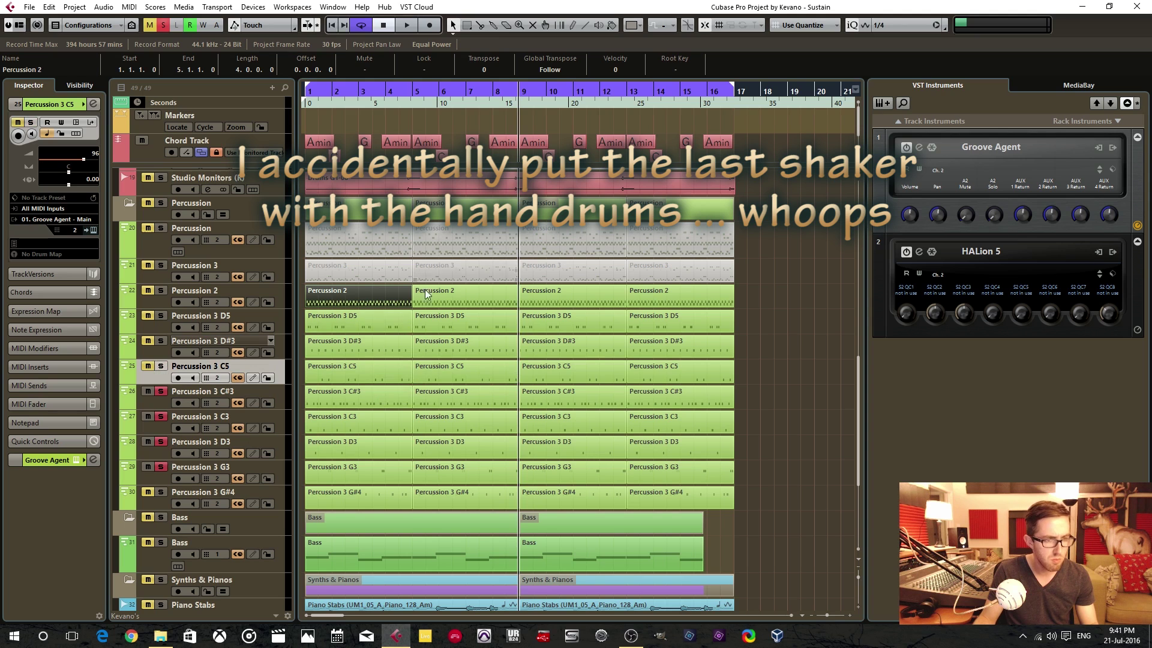
pyautogui.press('space')
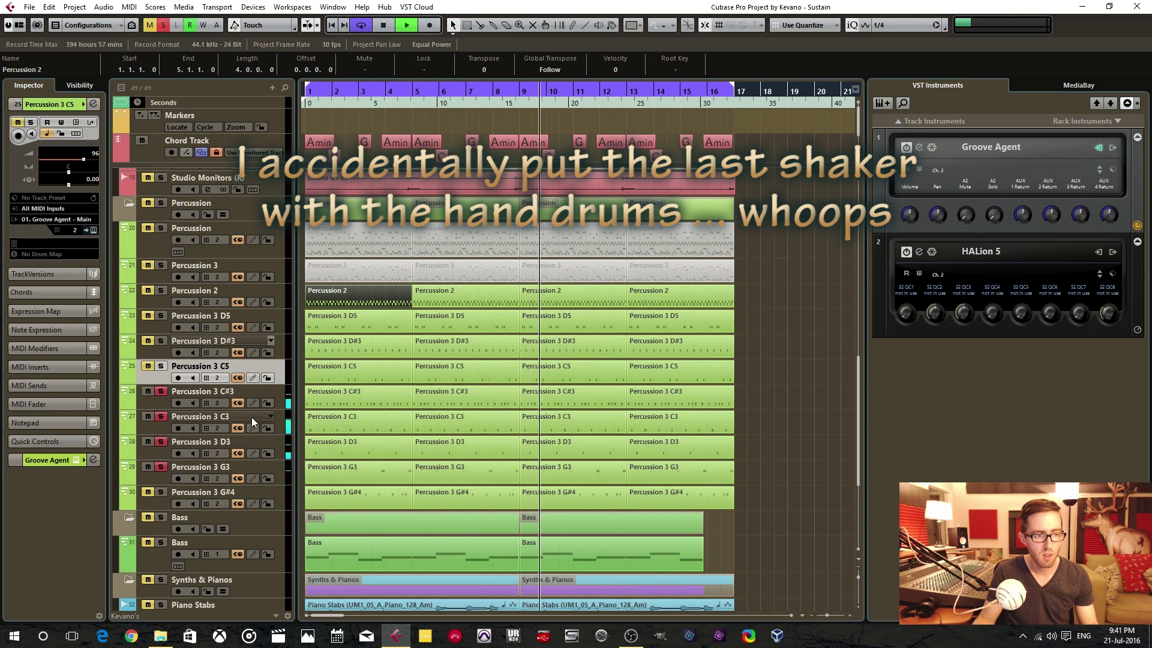
pyautogui.press('space')
pyautogui.click(163, 392)
pyautogui.click(160, 417)
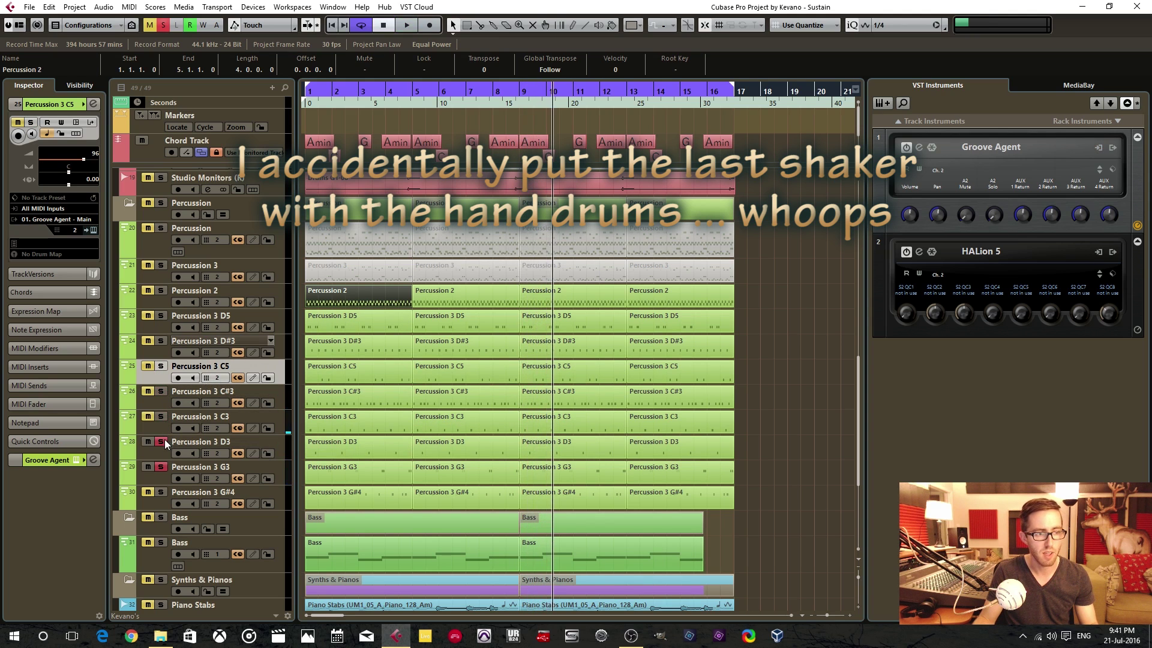
pyautogui.click(164, 440)
pyautogui.click(161, 467)
pyautogui.click(161, 340)
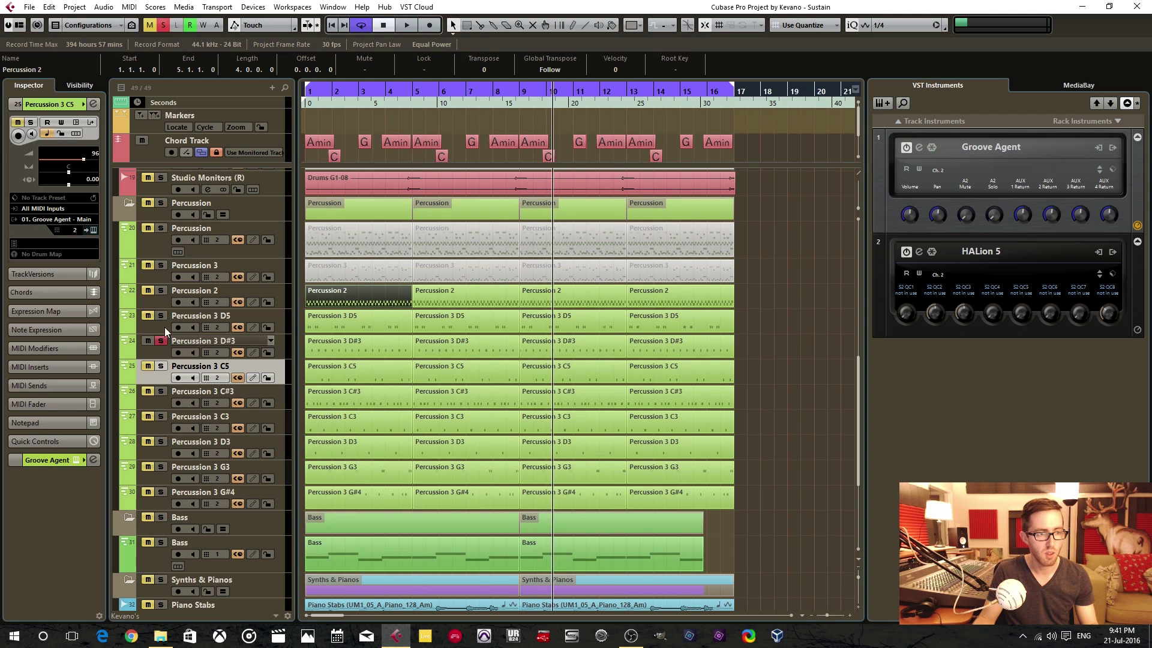
pyautogui.press('space')
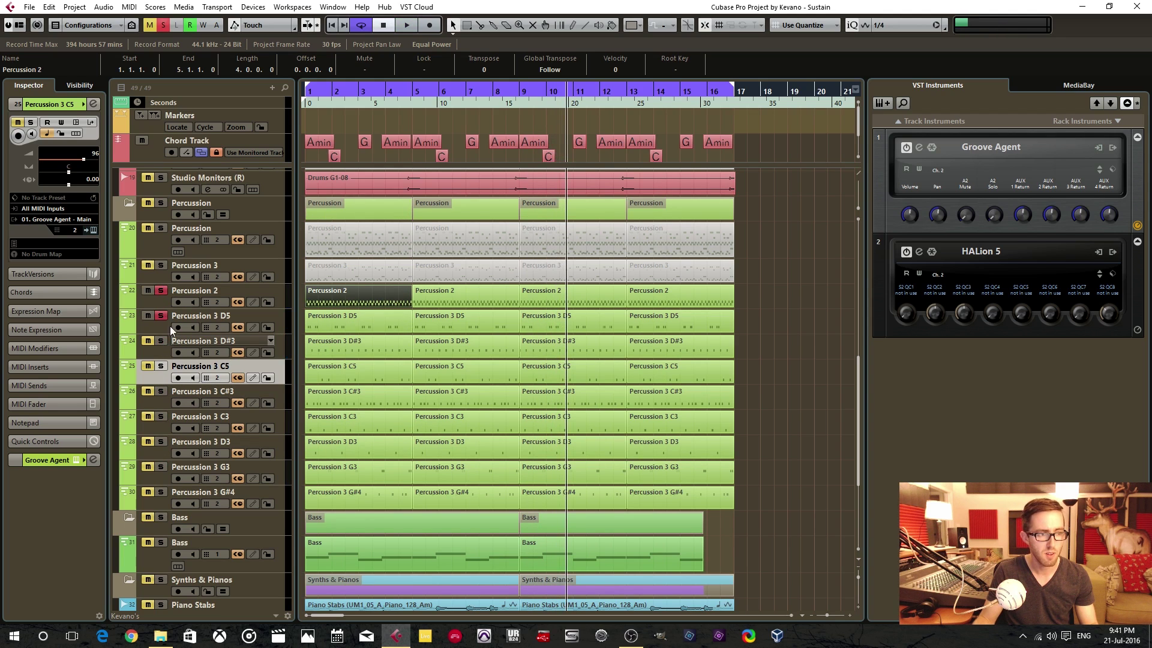
pyautogui.press('space')
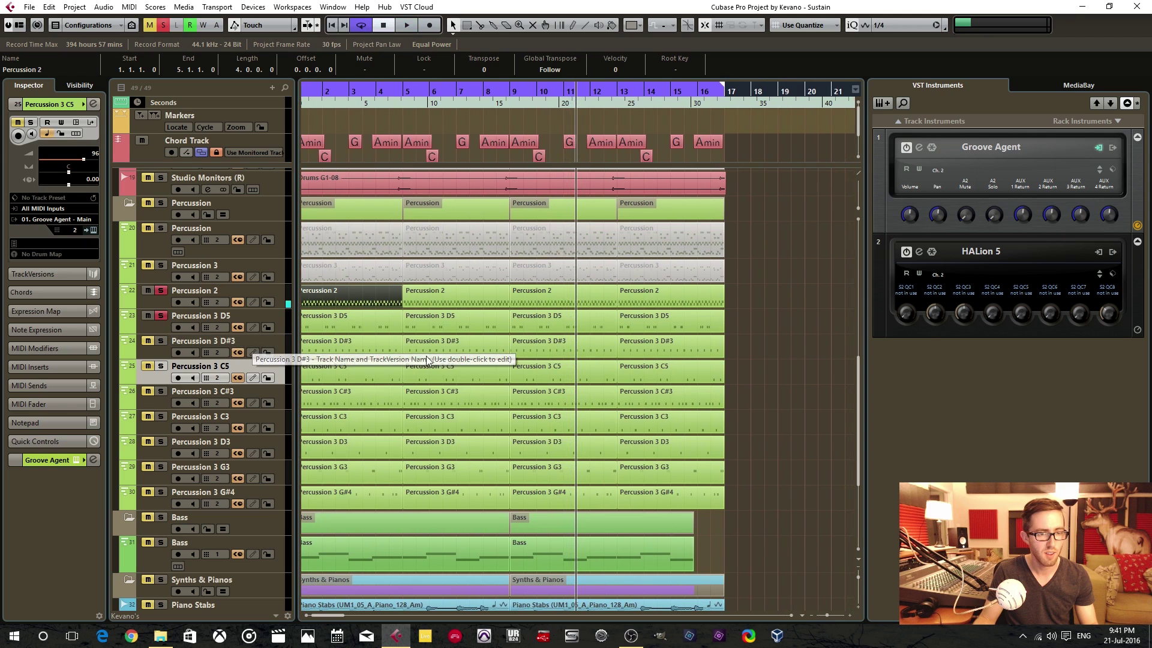
pyautogui.press('space')
pyautogui.click(521, 347)
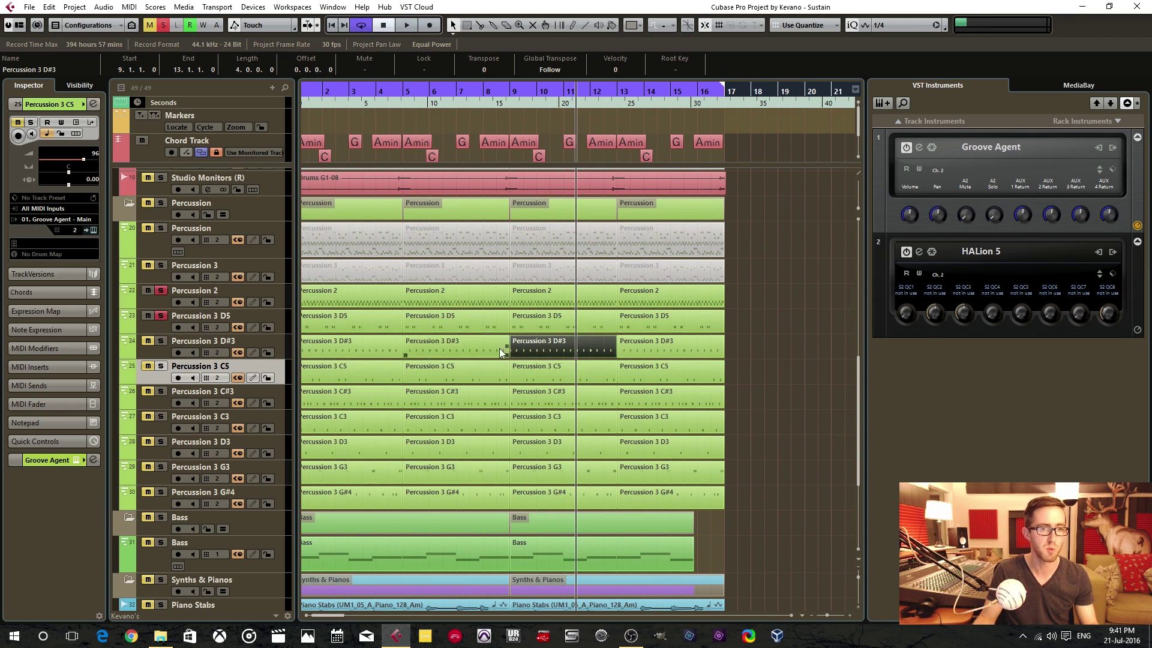
# Move the four Percussion 3 D5 parts onto the Percussion 2 track and unsolo Percussion 2.
pyautogui.click(180, 313)
pyautogui.moveTo(750, 322); pyautogui.dragTo(315, 321)
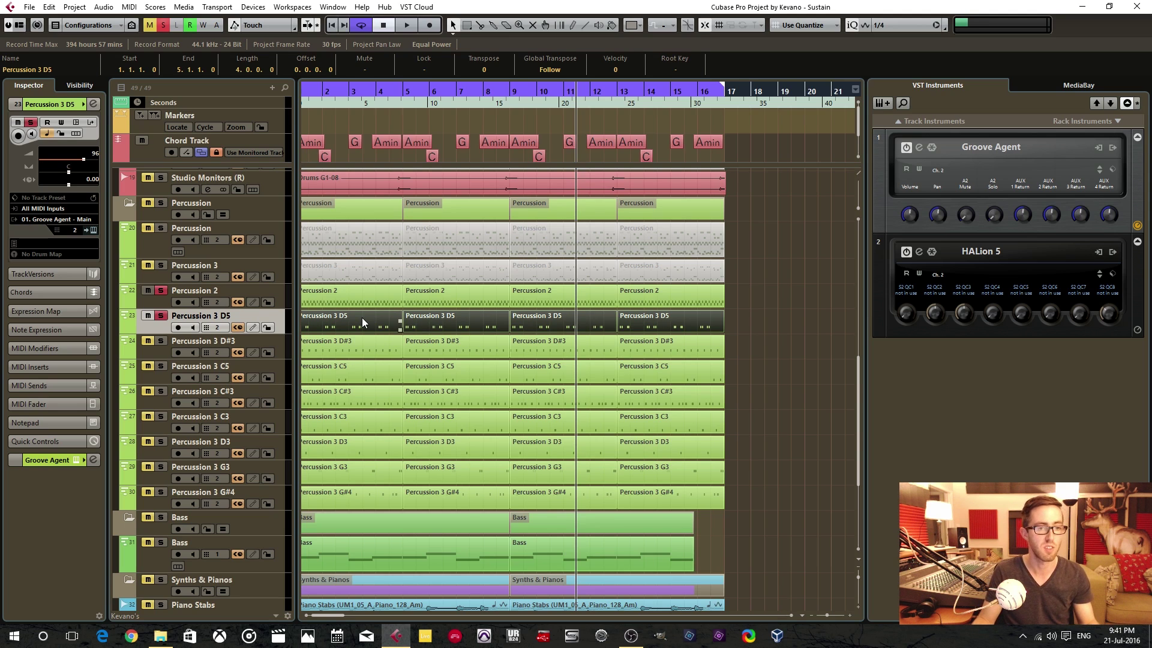
pyautogui.moveTo(362, 316); pyautogui.dragTo(363, 300)
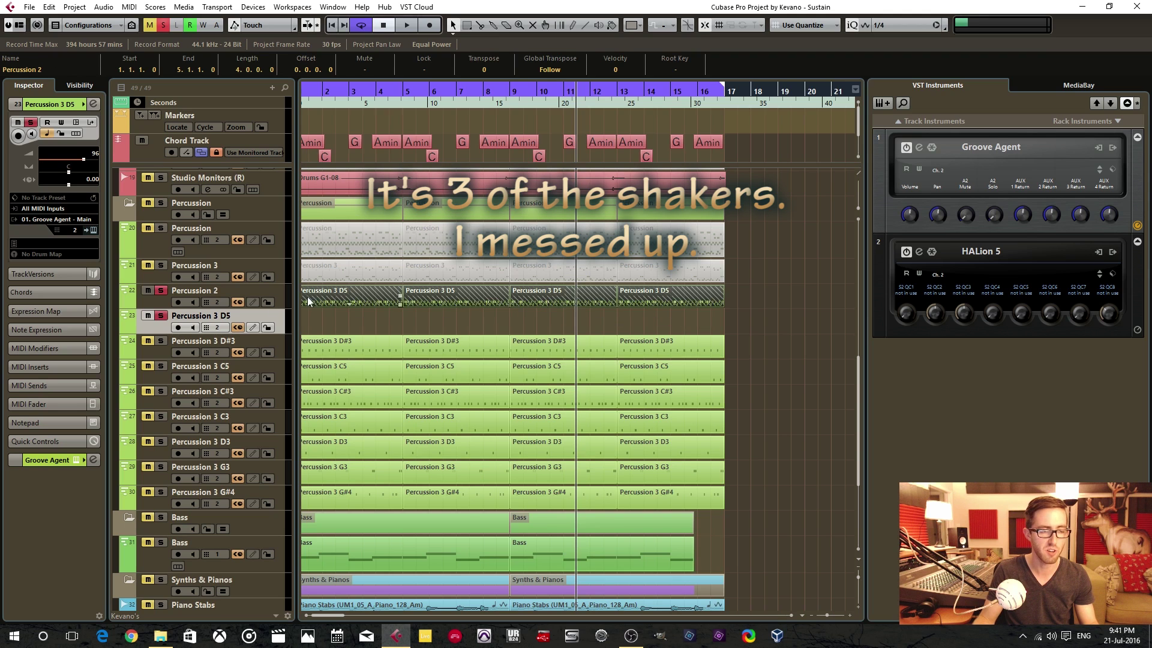
pyautogui.click(161, 292)
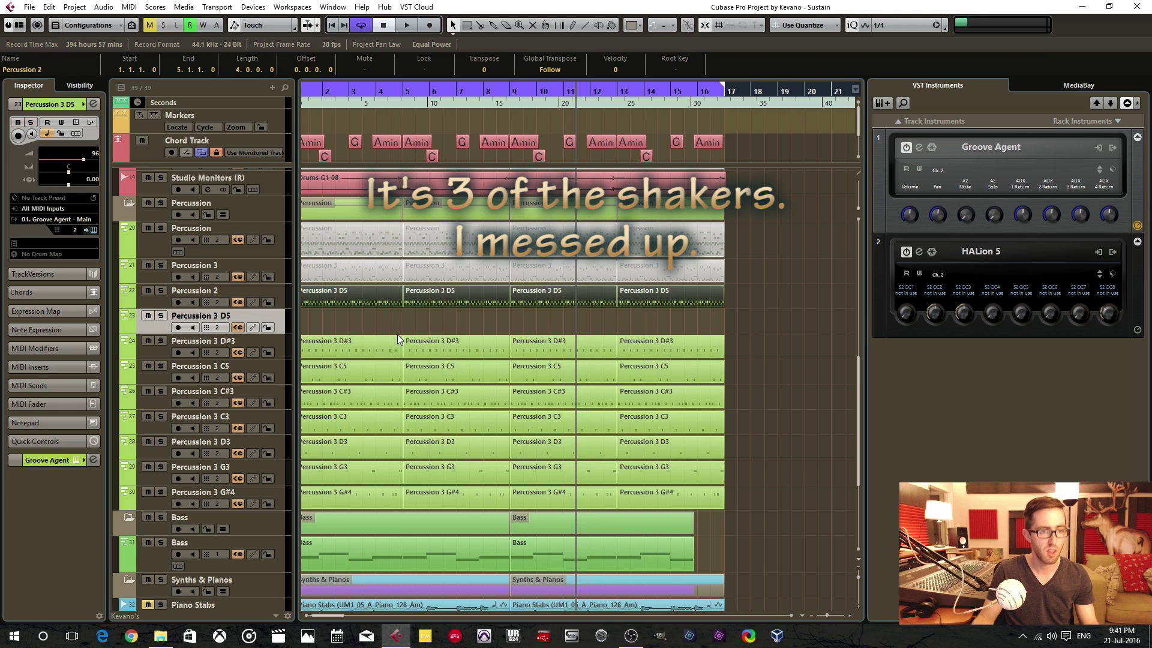
# Move the Percussion 3 C5 and C#3 parts onto the D#3 track.
pyautogui.click(714, 373)
pyautogui.keyDown('shift'); pyautogui.click(344, 373); pyautogui.keyUp('shift')
pyautogui.moveTo(343, 373); pyautogui.dragTo(351, 354)
pyautogui.click(683, 399)
pyautogui.keyDown('shift'); pyautogui.click(327, 403); pyautogui.keyUp('shift')
pyautogui.moveTo(328, 403); pyautogui.dragTo(334, 351)
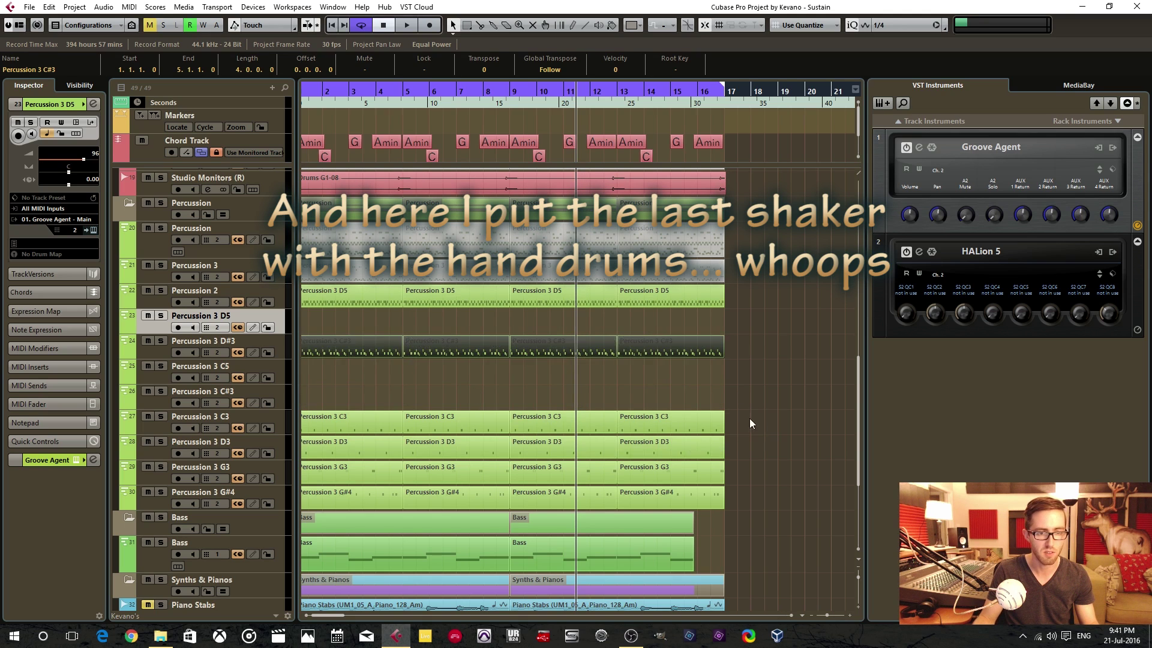
# Move the Percussion 3 C3, D3 and G3 parts onto the D#3 track.
pyautogui.click(714, 421)
pyautogui.keyDown('shift'); pyautogui.click(370, 423); pyautogui.keyUp('shift')
pyautogui.moveTo(369, 423); pyautogui.dragTo(356, 354)
pyautogui.click(710, 444)
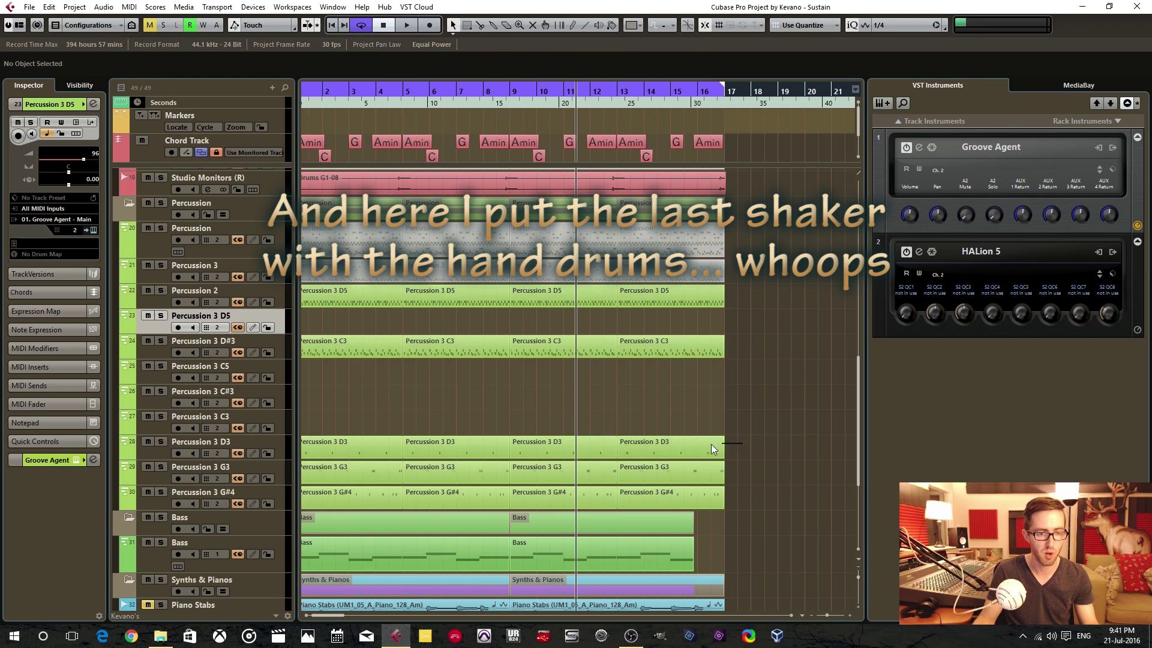
pyautogui.keyDown('shift'); pyautogui.click(348, 449); pyautogui.keyUp('shift')
pyautogui.moveTo(348, 449); pyautogui.dragTo(351, 350)
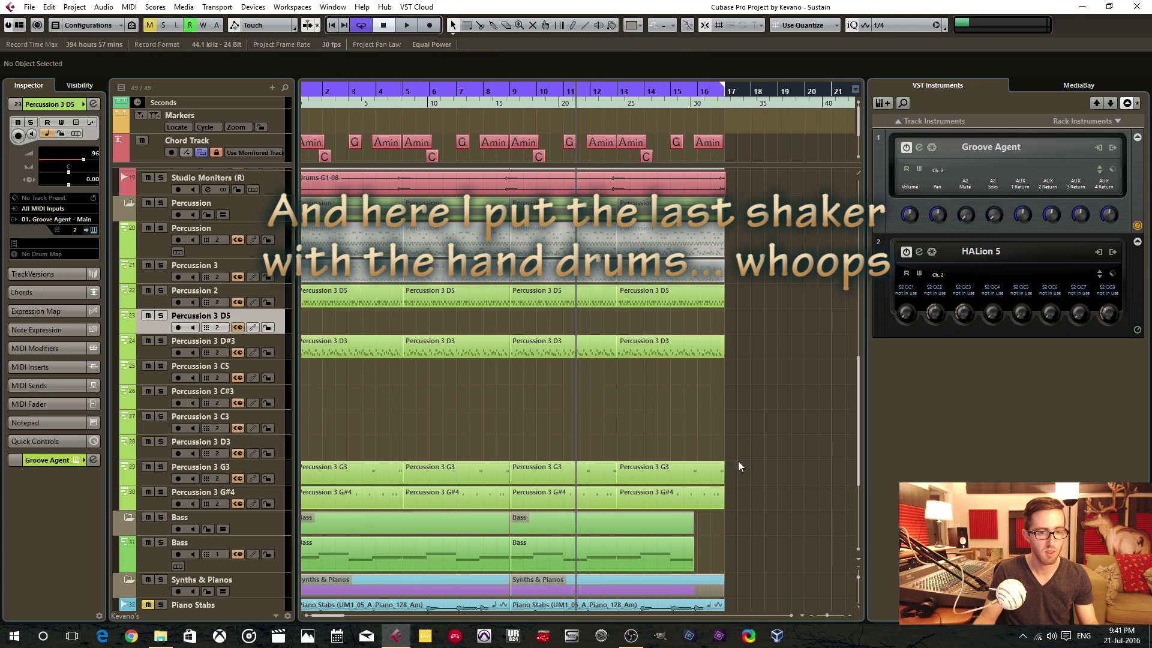
pyautogui.moveTo(738, 460); pyautogui.dragTo(331, 352)
pyautogui.click(354, 374)
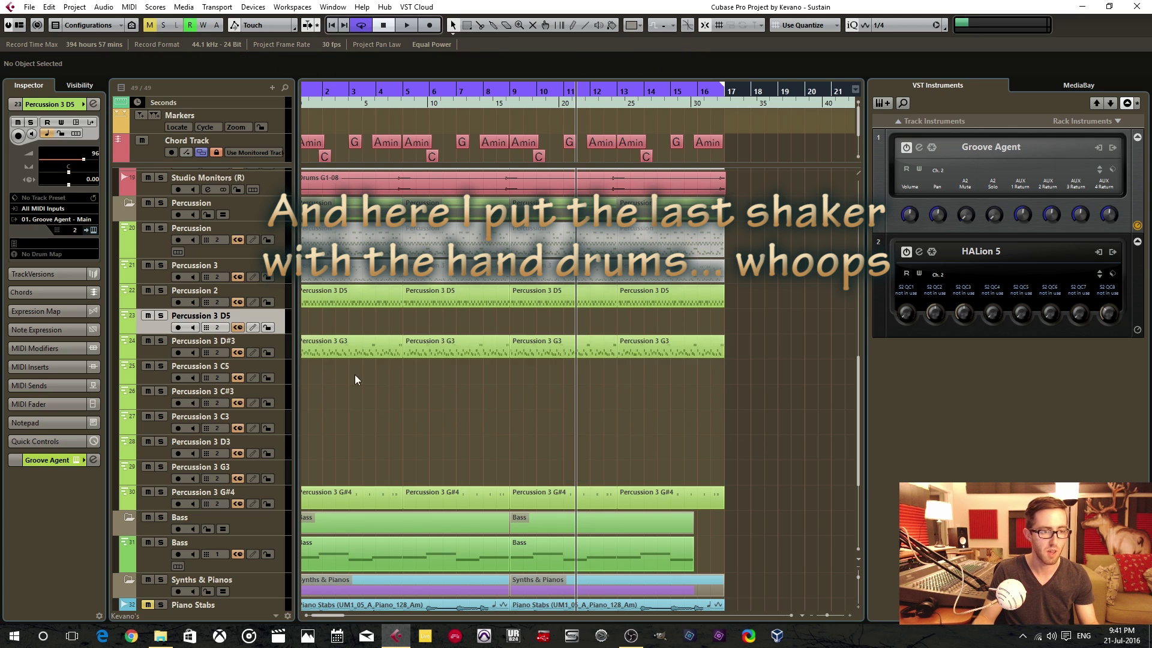
# Select the D5, G3 and G#4 parts and render them in place from the Edit menu.
pyautogui.moveTo(703, 311); pyautogui.dragTo(341, 294)
pyautogui.moveTo(744, 494)
pyautogui.mouseDown()
pyautogui.moveTo(309, 288)
pyautogui.moveTo(360, 306)
pyautogui.mouseUp()
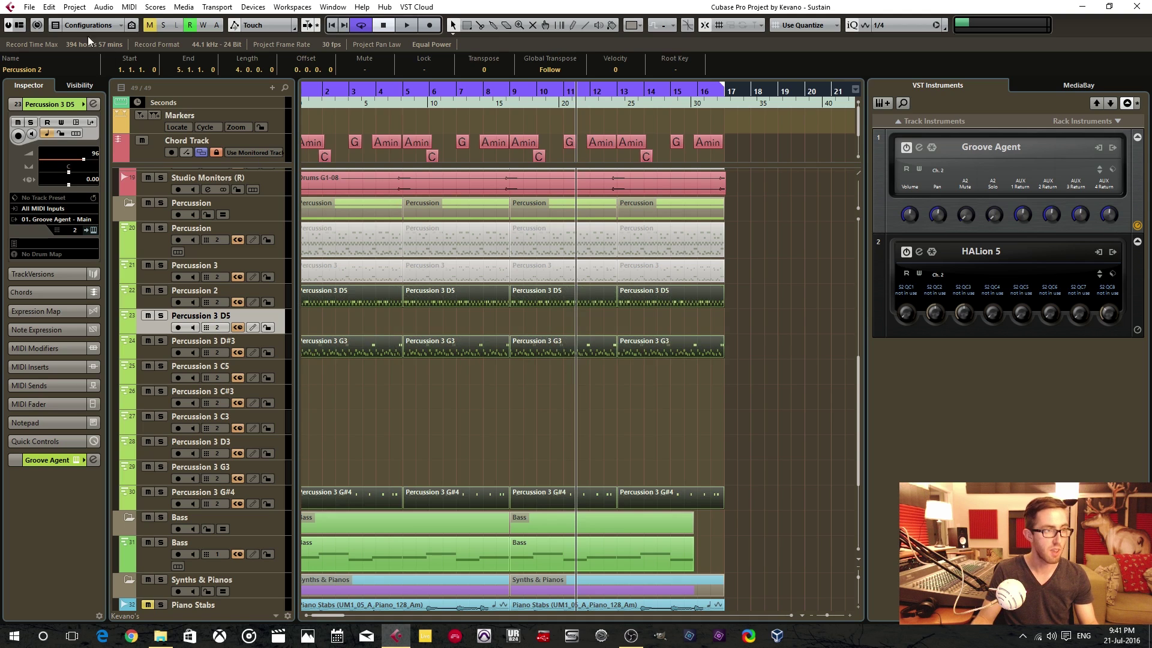
pyautogui.click(52, 9)
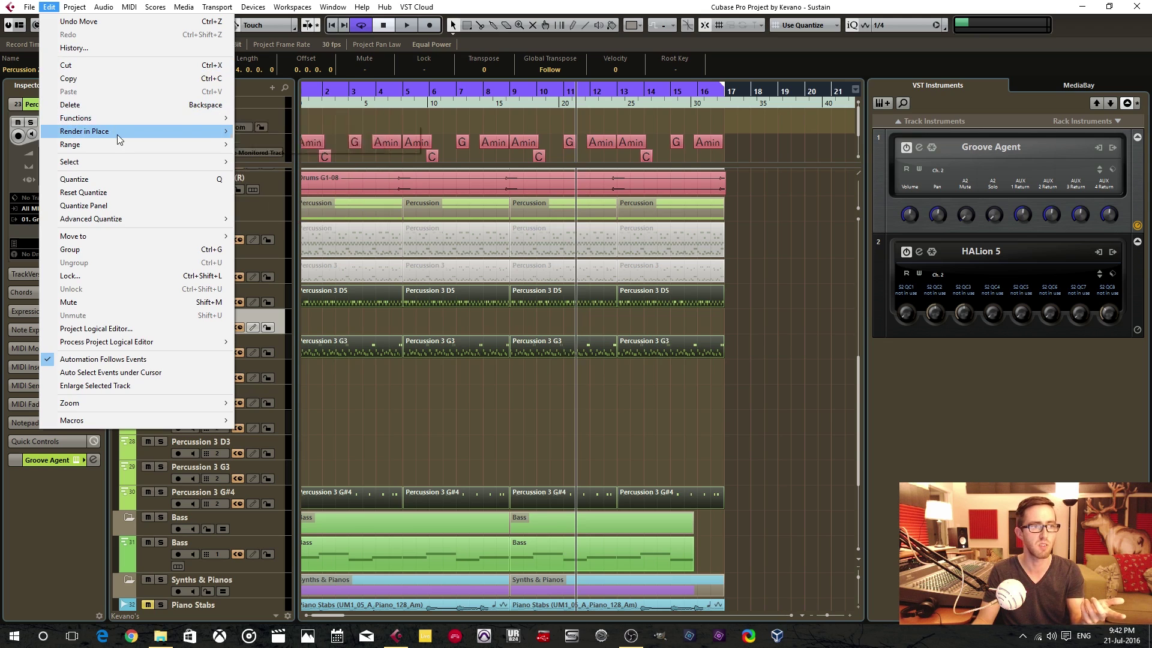
pyautogui.moveTo(117, 132)
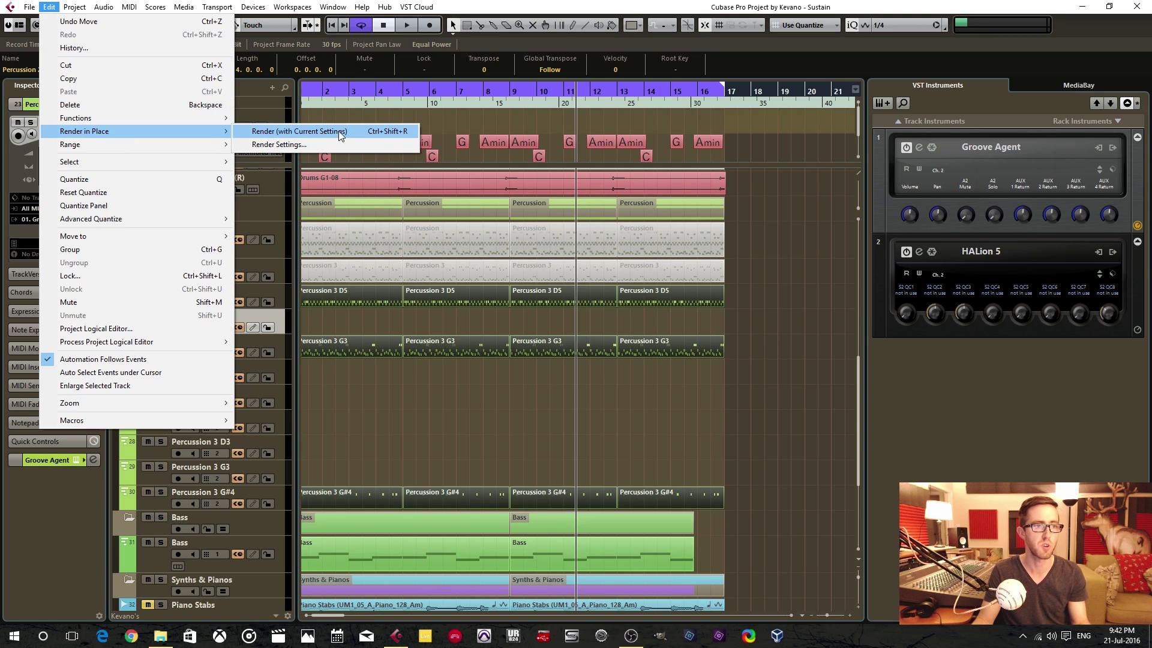
pyautogui.click(394, 133)
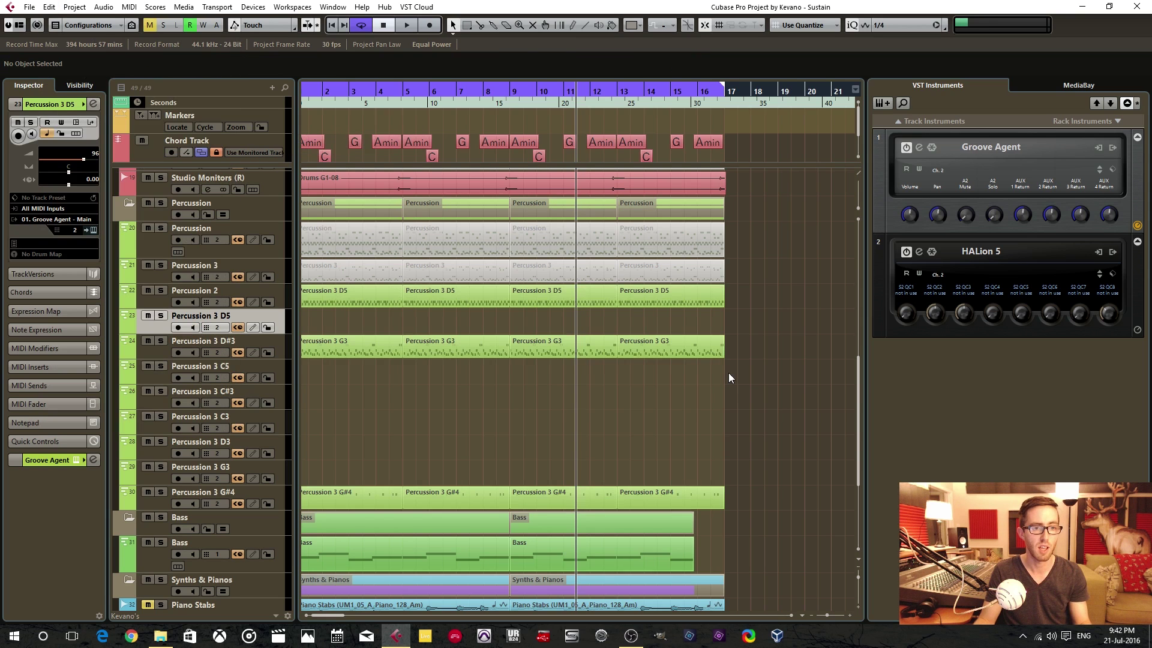
# Render all twelve selected parts to new audio tracks with Ctrl+Shift+R, then check the rendered events.
pyautogui.moveTo(754, 499); pyautogui.dragTo(334, 302)
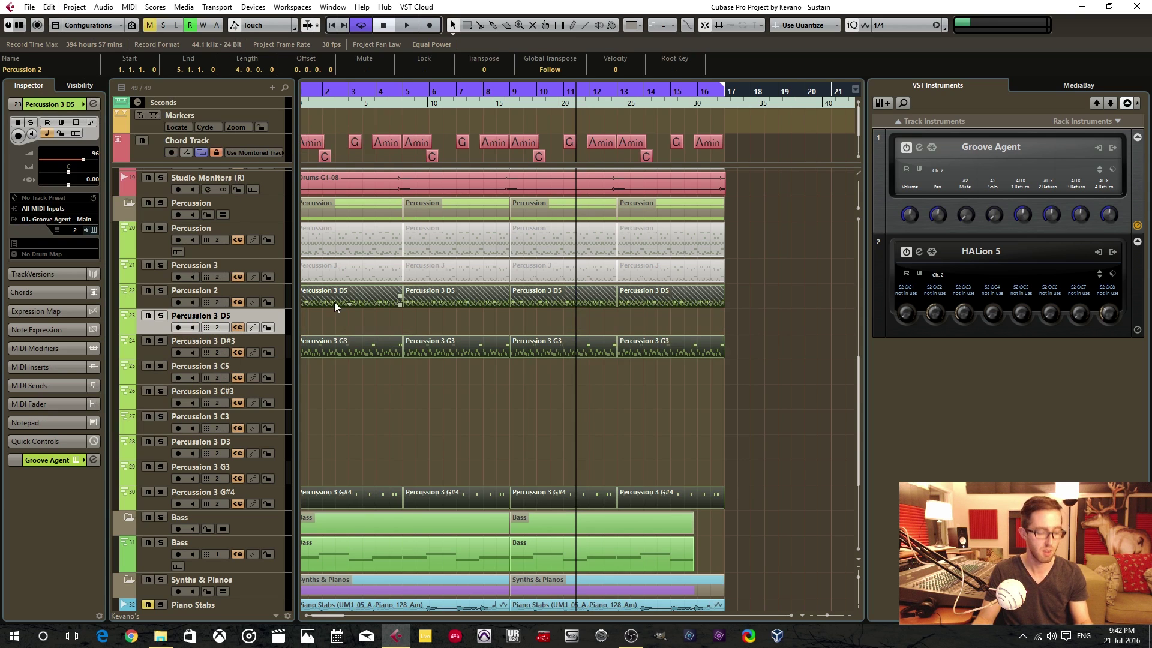
pyautogui.hotkey('ctrl', 'shift', 'r')
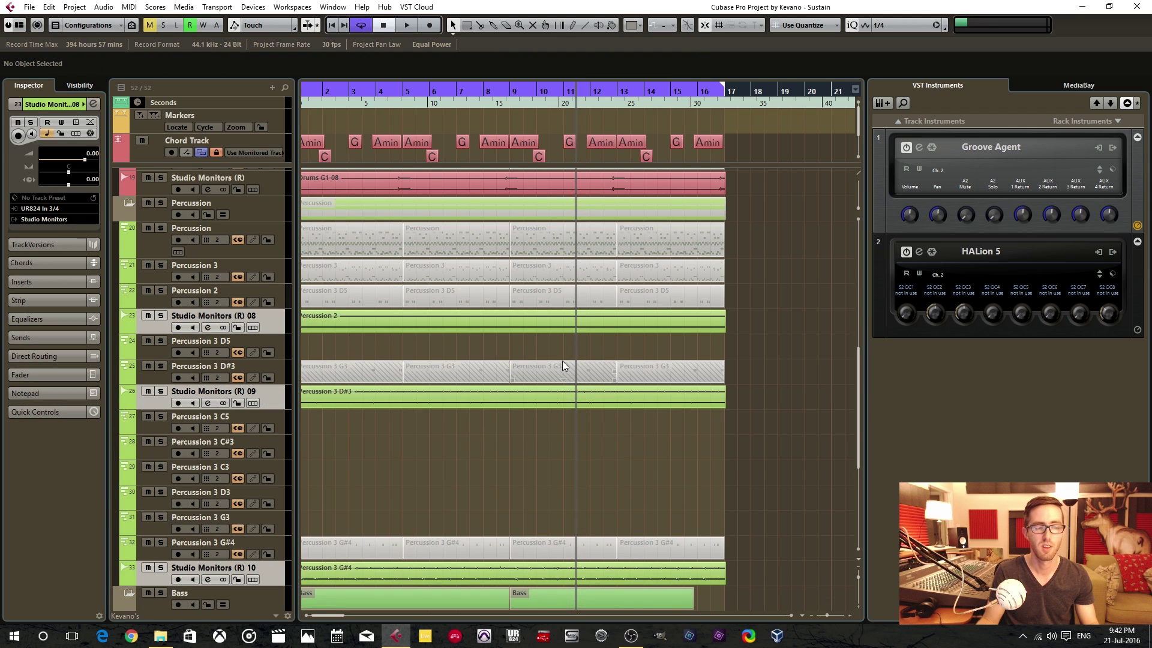
pyautogui.click(520, 329)
pyautogui.click(559, 391)
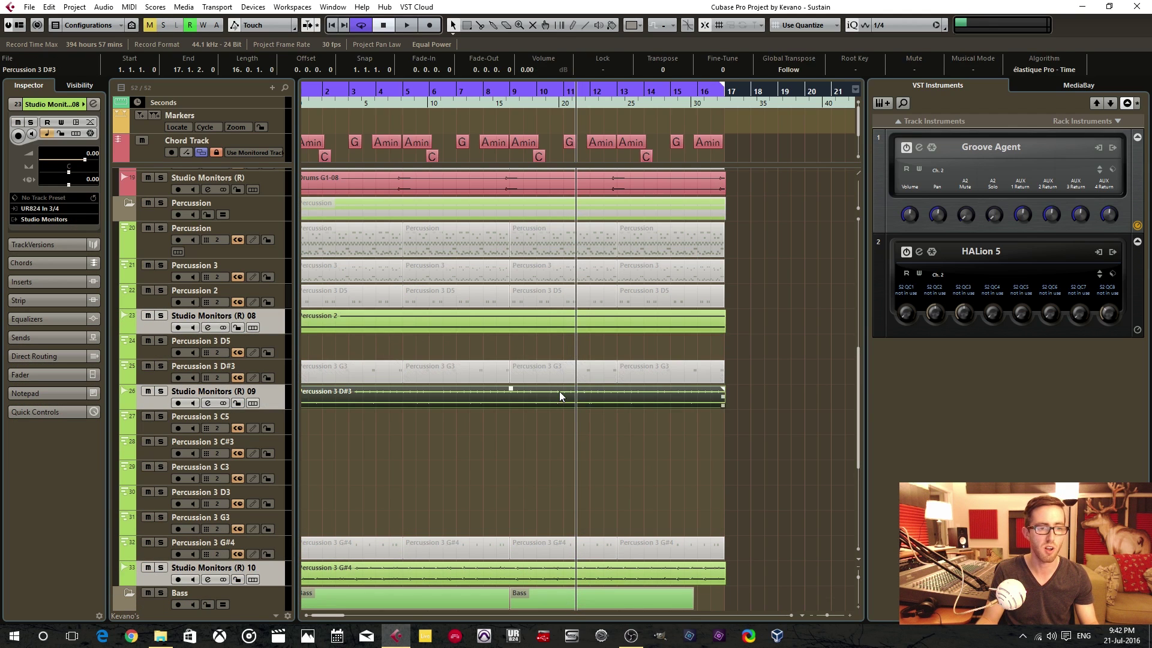
pyautogui.click(578, 570)
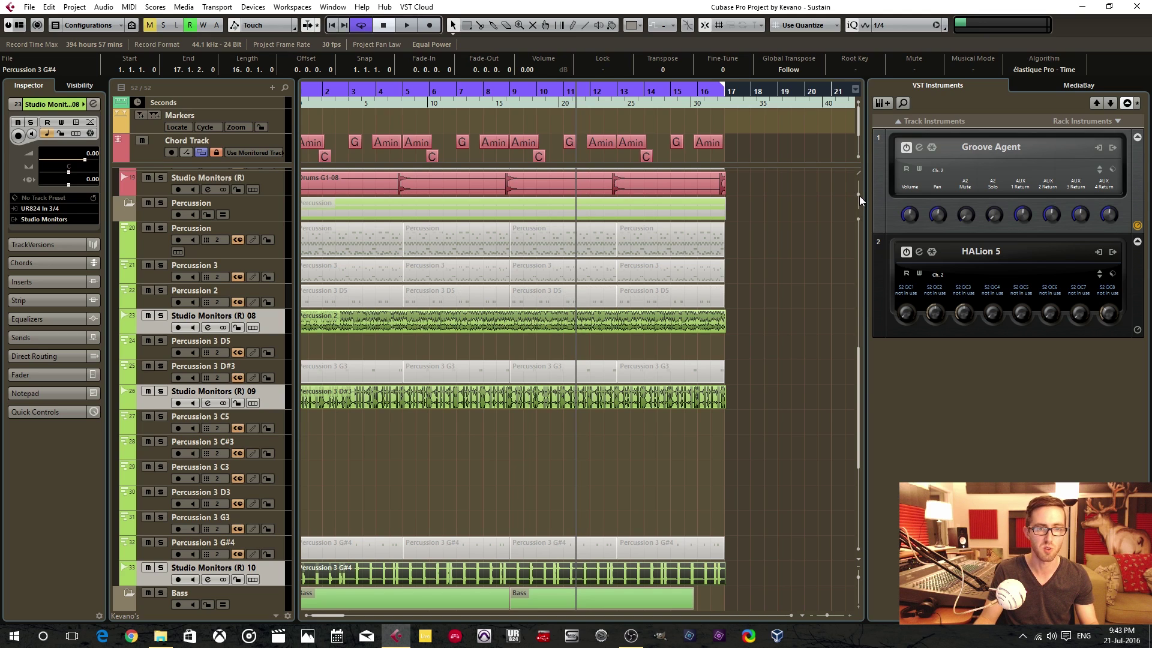
pyautogui.moveTo(858, 196); pyautogui.dragTo(860, 208)
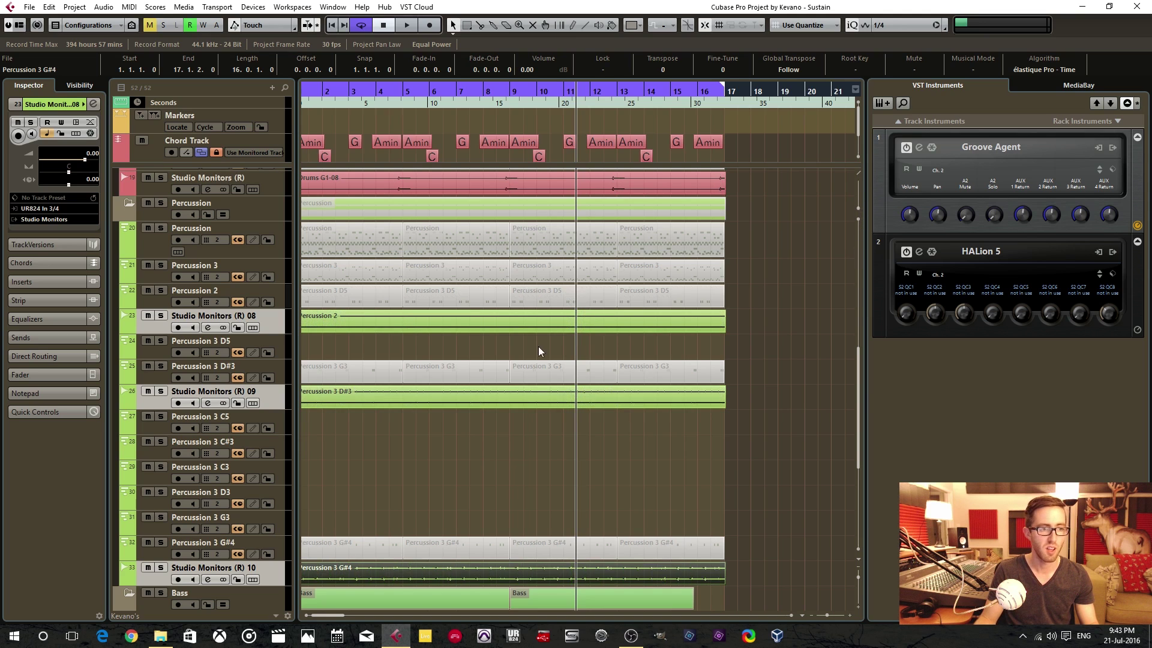
# Remove the emptied Percussion 3 tracks, including D5, C5 and C#3.
pyautogui.click(278, 355)
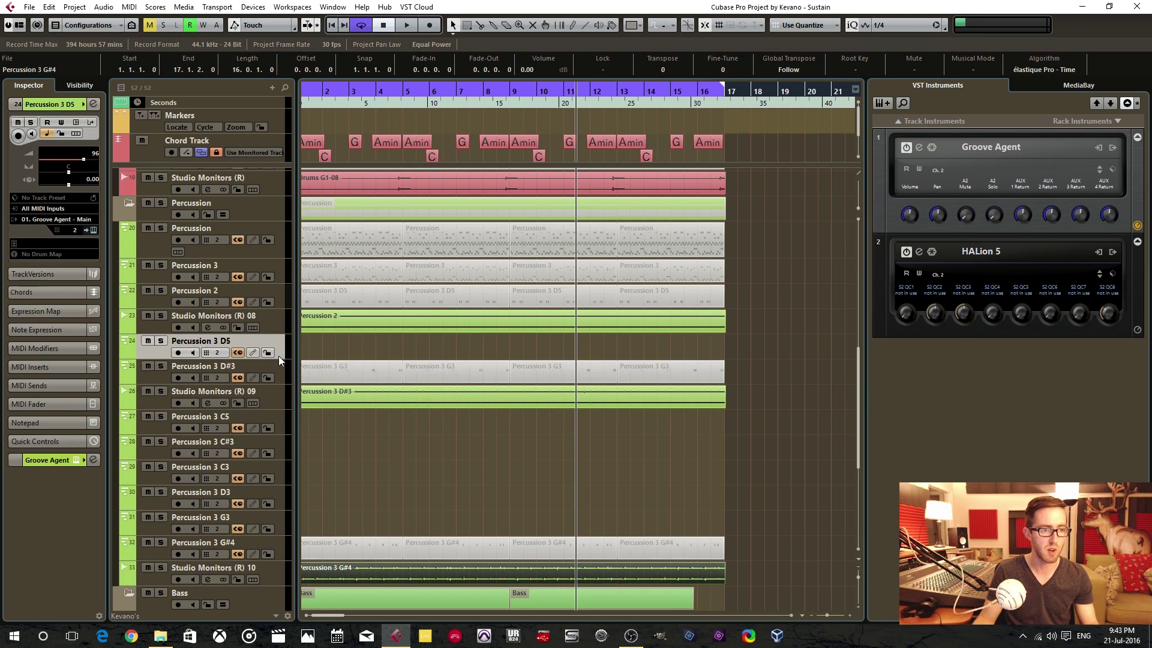
pyautogui.keyDown('ctrl'); pyautogui.click(283, 421); pyautogui.keyUp('ctrl')
pyautogui.keyDown('shift'); pyautogui.click(283, 472); pyautogui.keyUp('shift')
pyautogui.keyDown('shift'); pyautogui.click(281, 494); pyautogui.keyUp('shift')
pyautogui.keyDown('shift'); pyautogui.click(282, 523); pyautogui.keyUp('shift')
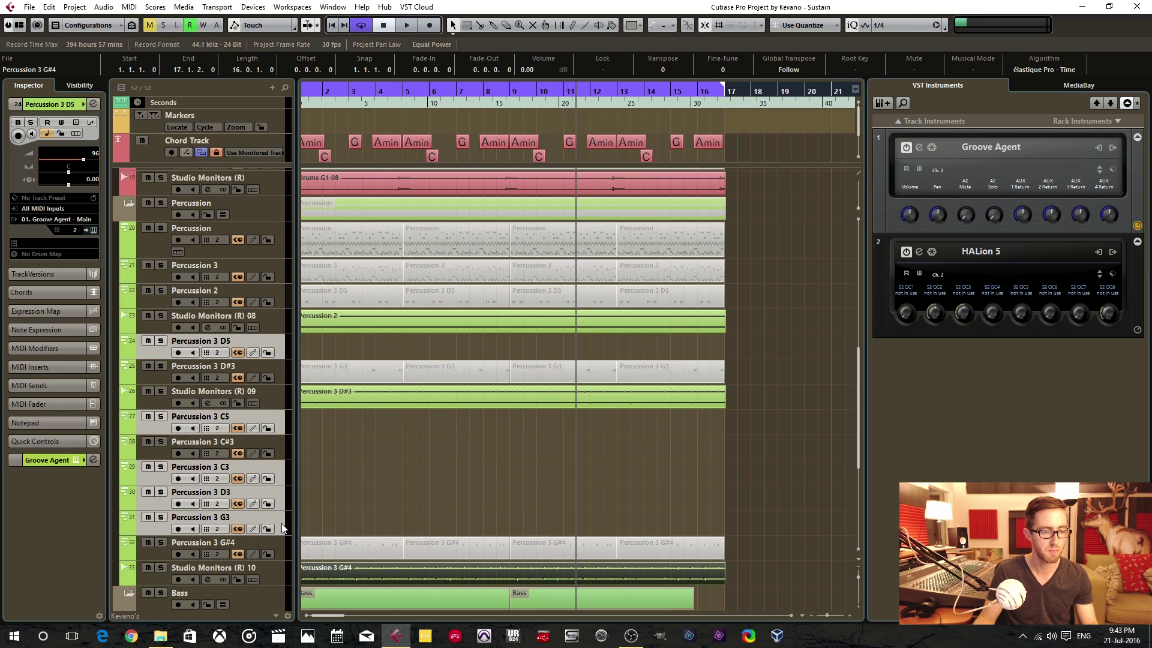
pyautogui.rightClick(282, 523)
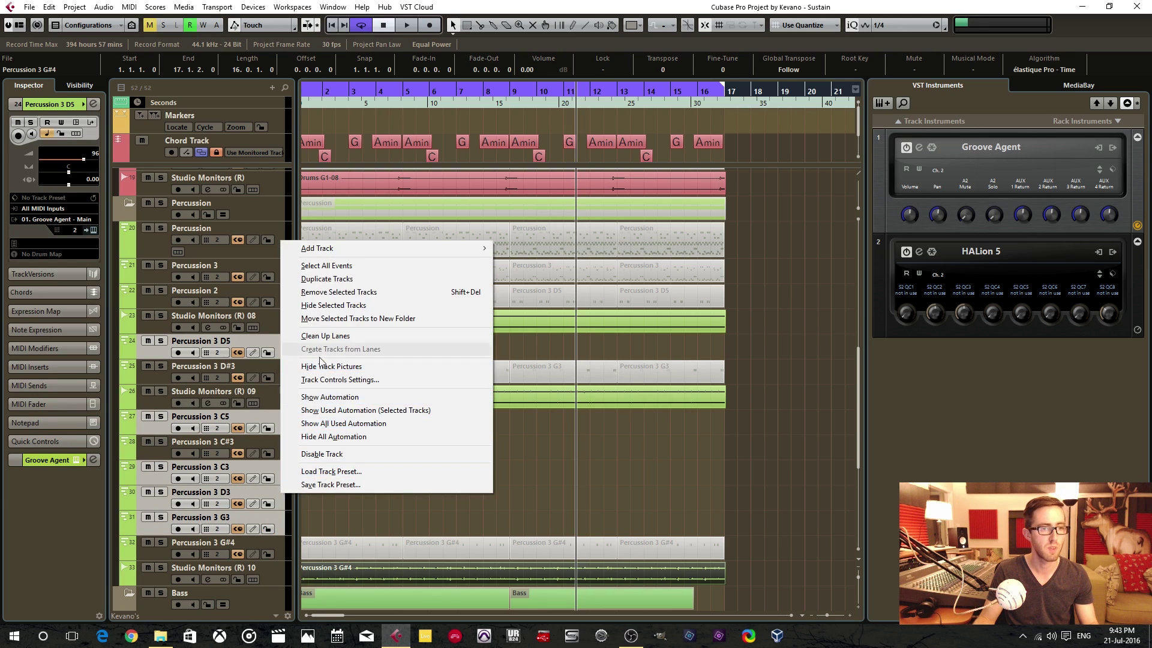
pyautogui.click(337, 292)
pyautogui.click(286, 396)
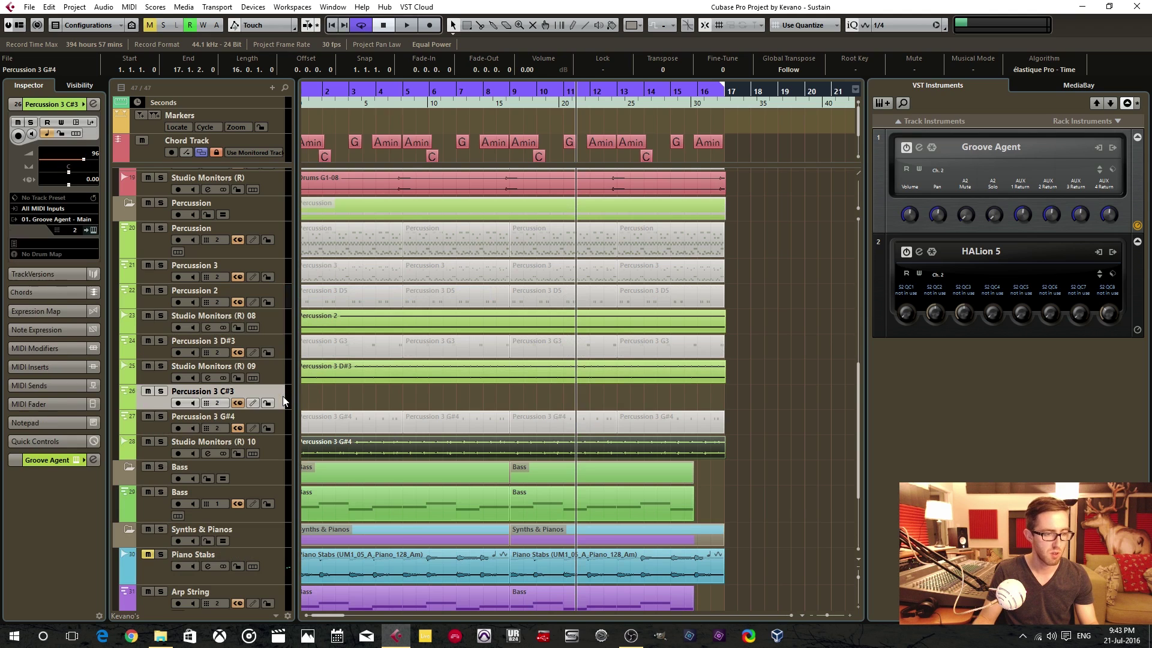
pyautogui.rightClick(279, 393)
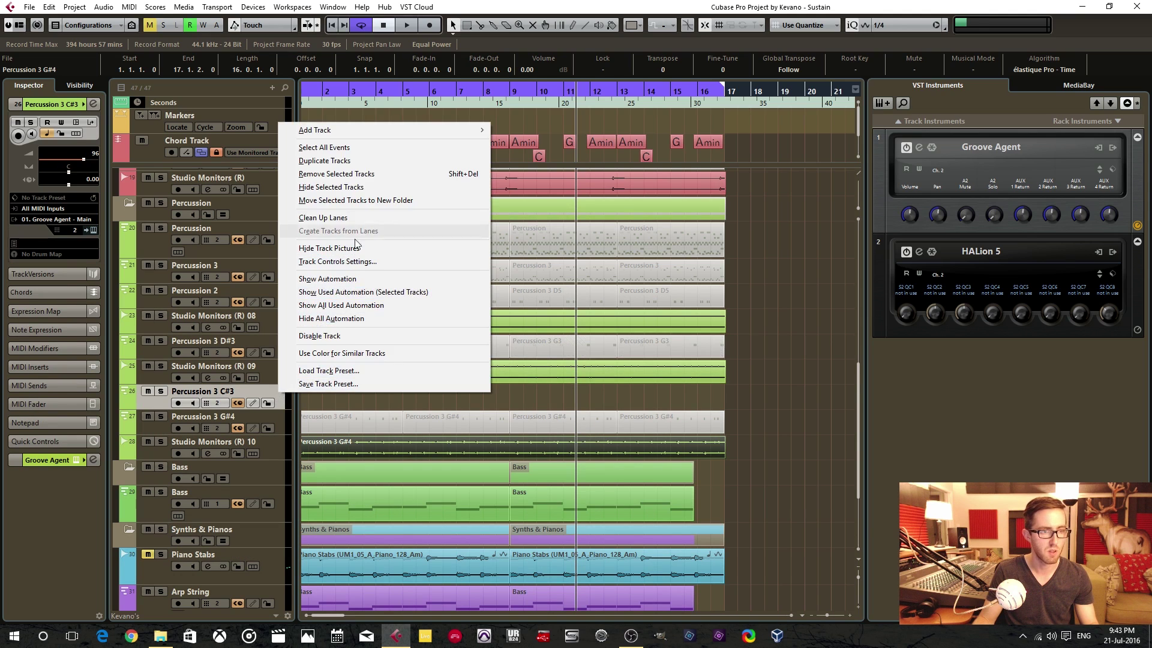
pyautogui.click(336, 173)
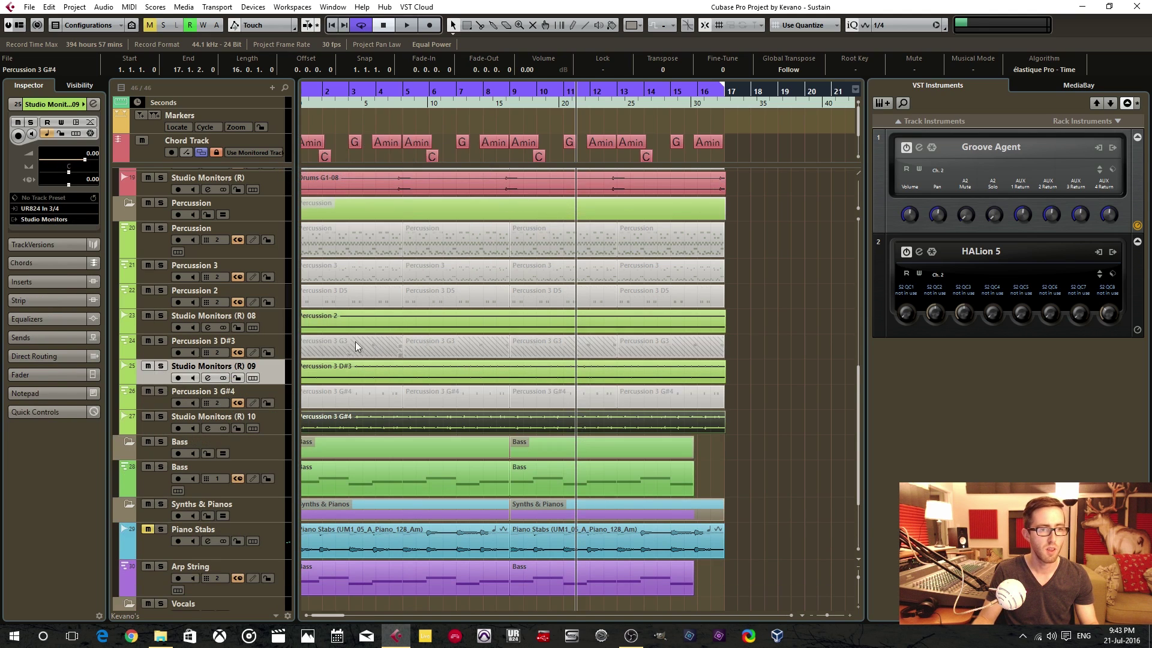
# Remove the rendered Percussion 3, Percussion 2, Percussion 3 D#3 and G#4 MIDI tracks.
pyautogui.click(282, 347)
pyautogui.click(392, 394)
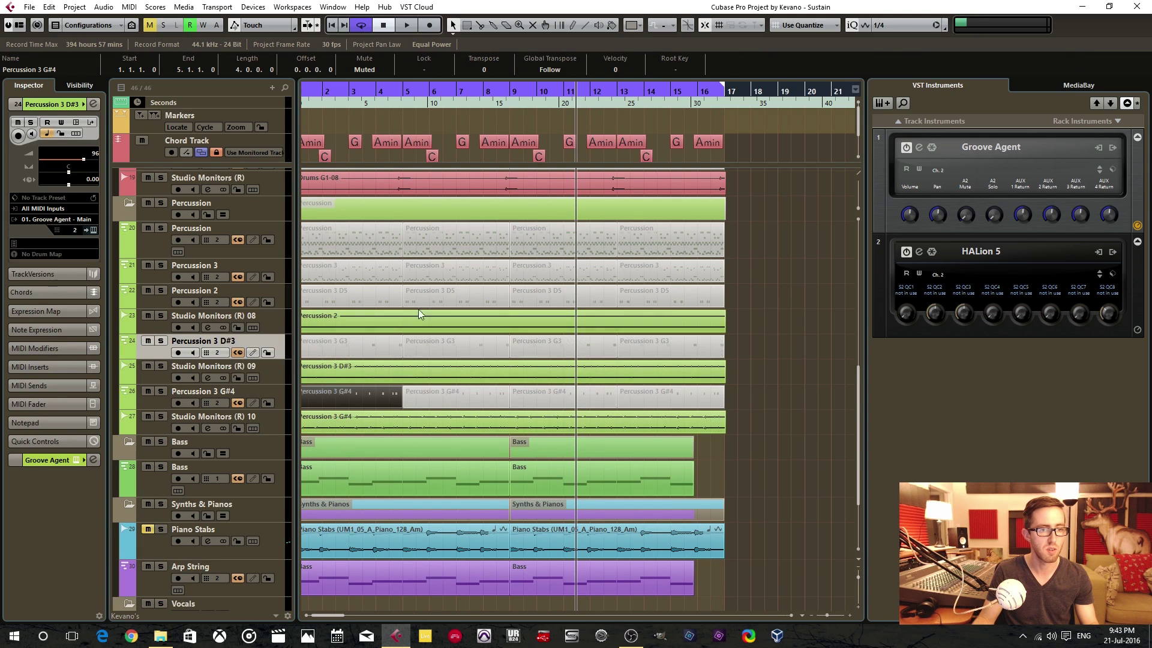
pyautogui.click(279, 271)
pyautogui.keyDown('shift'); pyautogui.click(279, 297); pyautogui.keyUp('shift')
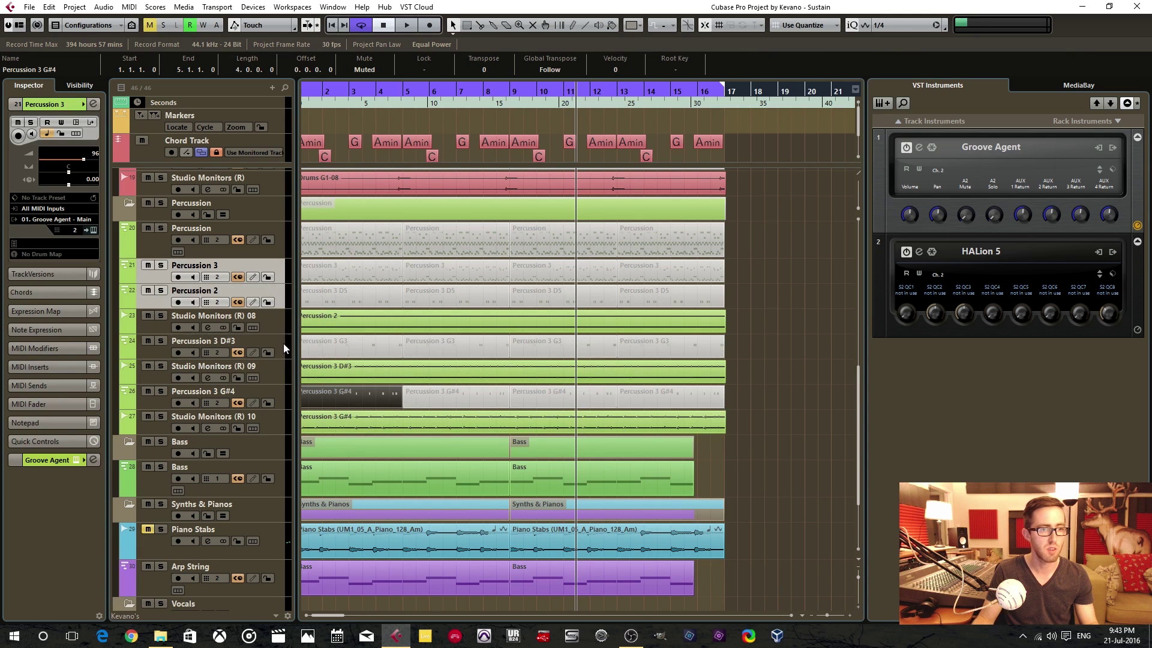
pyautogui.keyDown('ctrl'); pyautogui.click(285, 346); pyautogui.keyUp('ctrl')
pyautogui.keyDown('ctrl'); pyautogui.click(284, 393); pyautogui.keyUp('ctrl')
pyautogui.rightClick(281, 401)
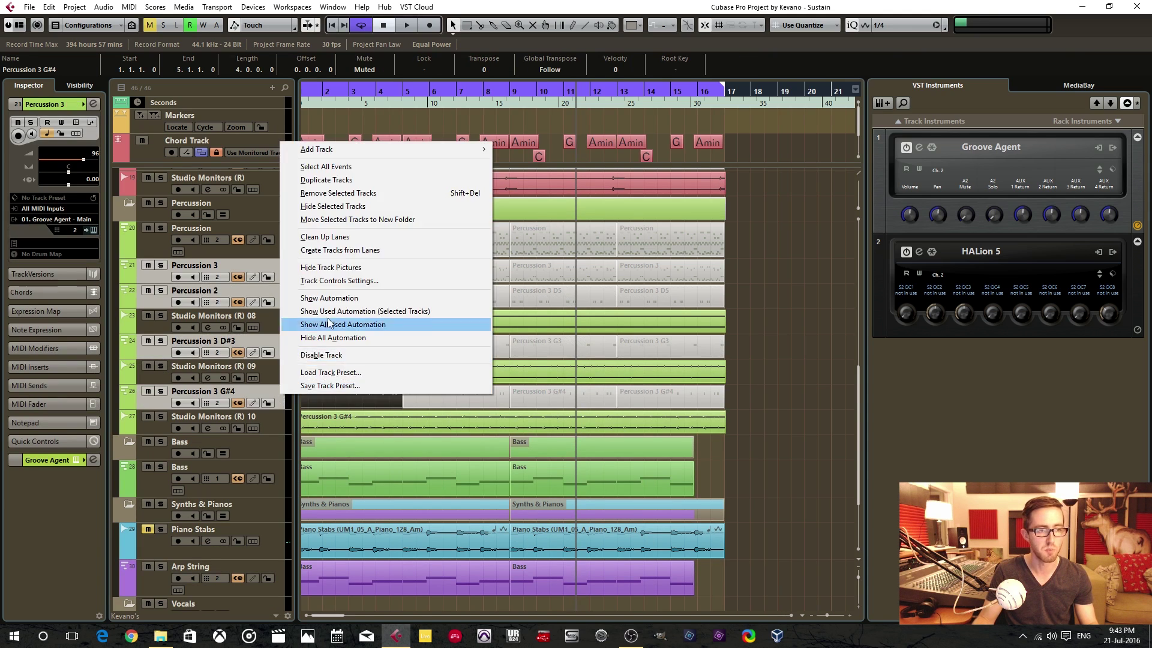
pyautogui.click(353, 194)
pyautogui.click(538, 361)
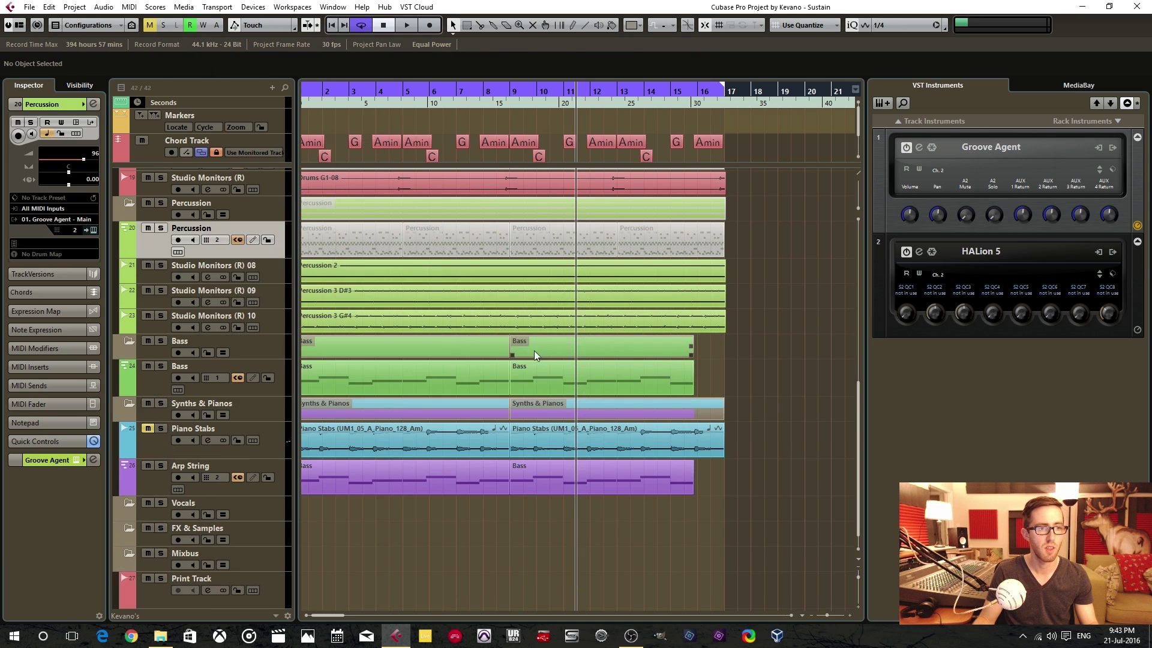
# Select the Percussion, Percussion 2, Percussion 3 D#3 and G#4 parts.
pyautogui.click(340, 239)
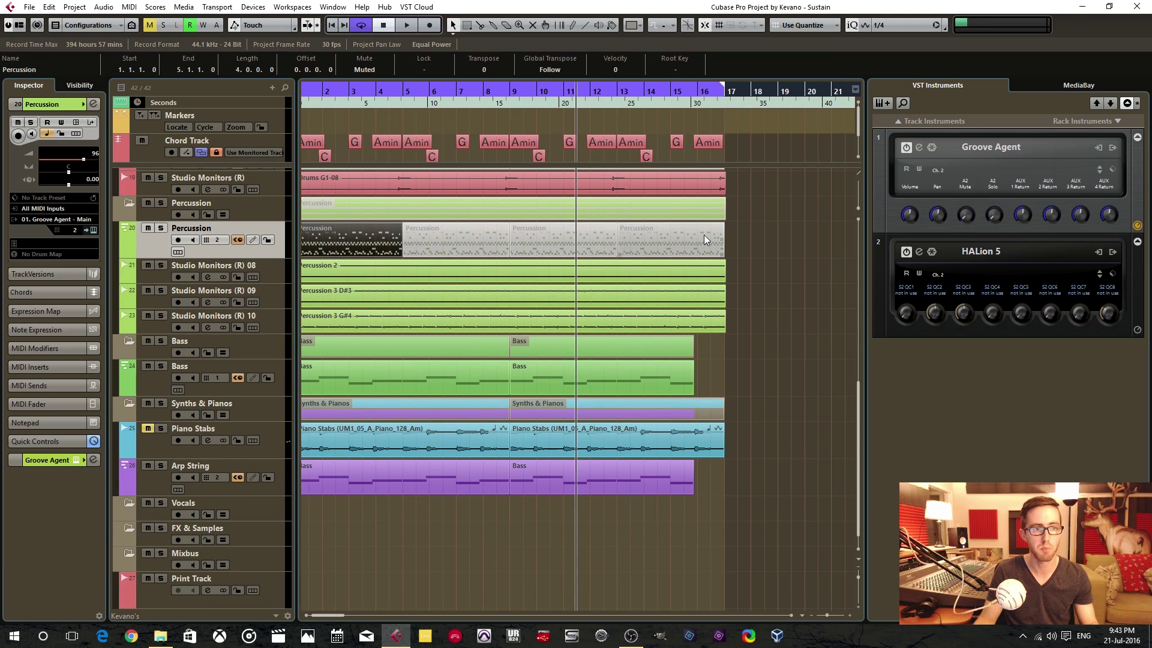
pyautogui.click(592, 271)
pyautogui.click(553, 294)
pyautogui.click(552, 319)
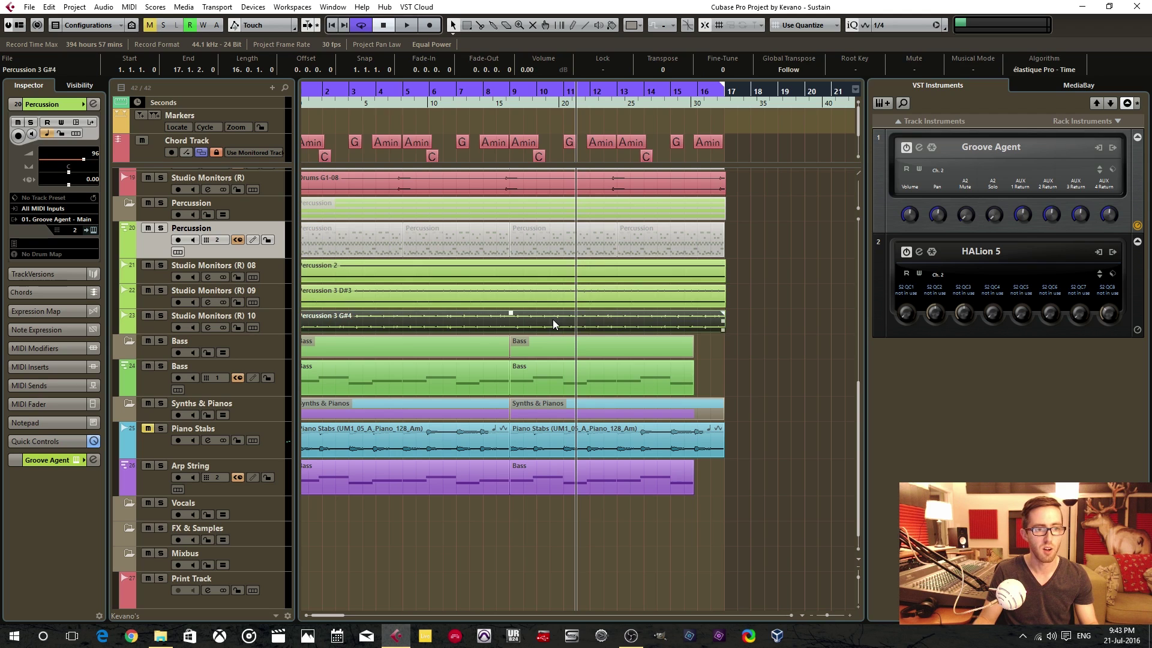
pyautogui.moveTo(755, 268); pyautogui.dragTo(660, 313)
# Select the Drums G1, A1, D#1, F1 and C#1 MIDI tracks.
pyautogui.scroll(5, 787, 319)
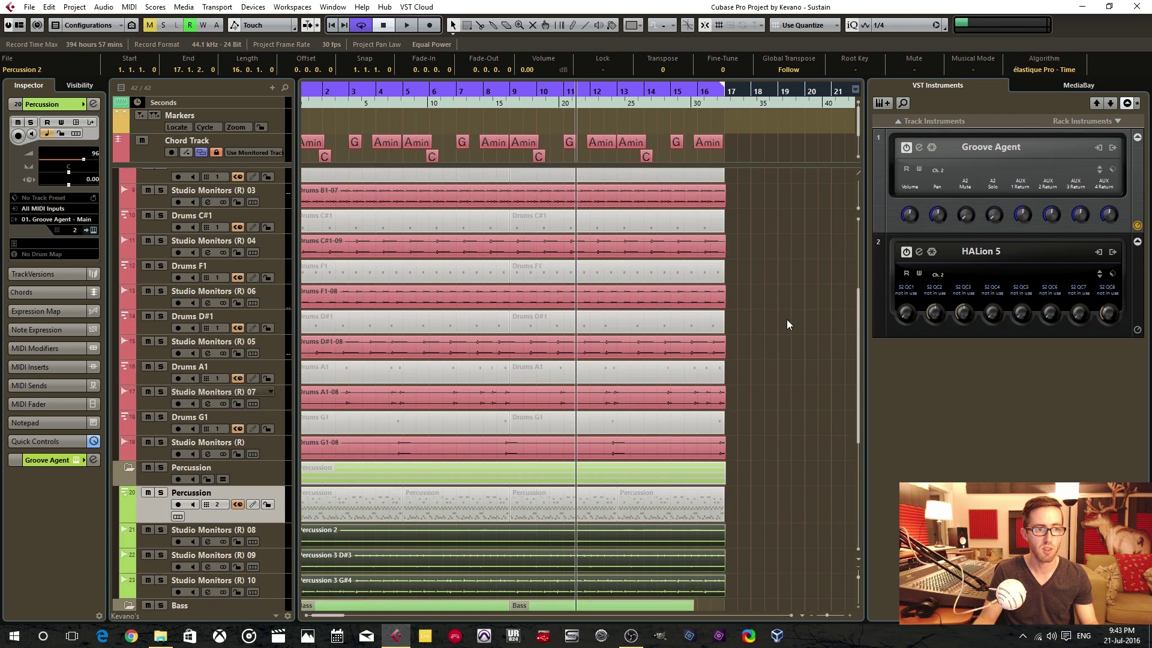
pyautogui.click(278, 421)
pyautogui.keyDown('ctrl'); pyautogui.click(282, 373); pyautogui.keyUp('ctrl')
pyautogui.keyDown('ctrl'); pyautogui.click(282, 324); pyautogui.keyUp('ctrl')
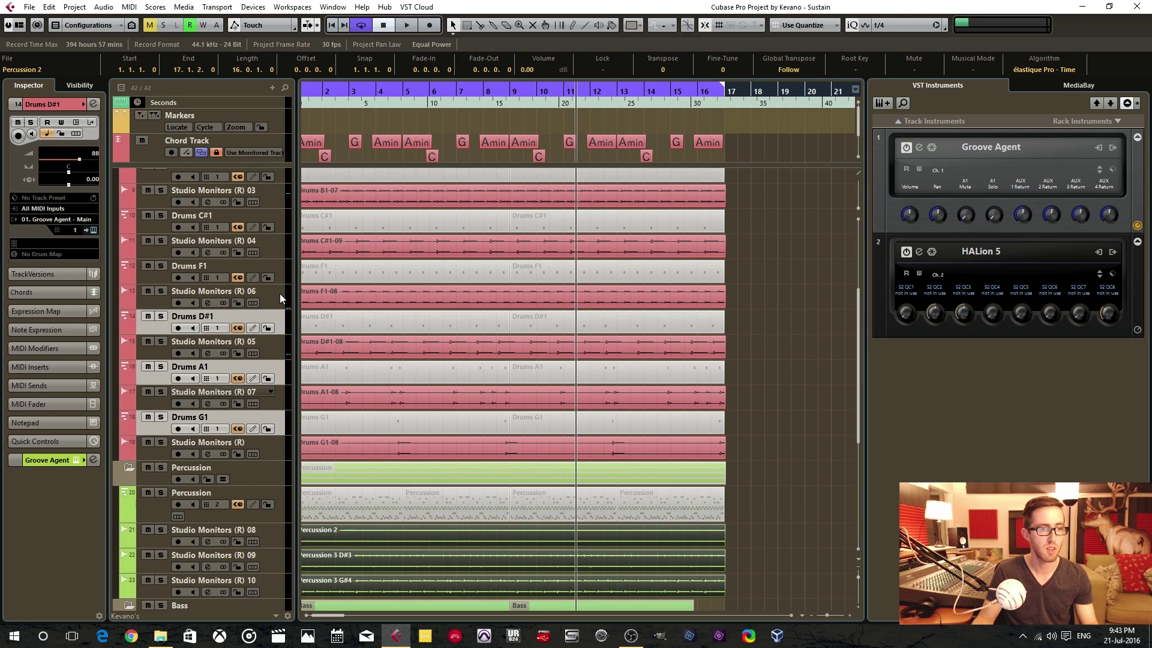
pyautogui.keyDown('ctrl'); pyautogui.click(280, 271); pyautogui.keyUp('ctrl')
pyautogui.keyDown('ctrl'); pyautogui.click(279, 221); pyautogui.keyUp('ctrl')
# Add Drums B1, G#1 and D1 to the selection and delete all eight tracks.
pyautogui.scroll(2, 279, 251)
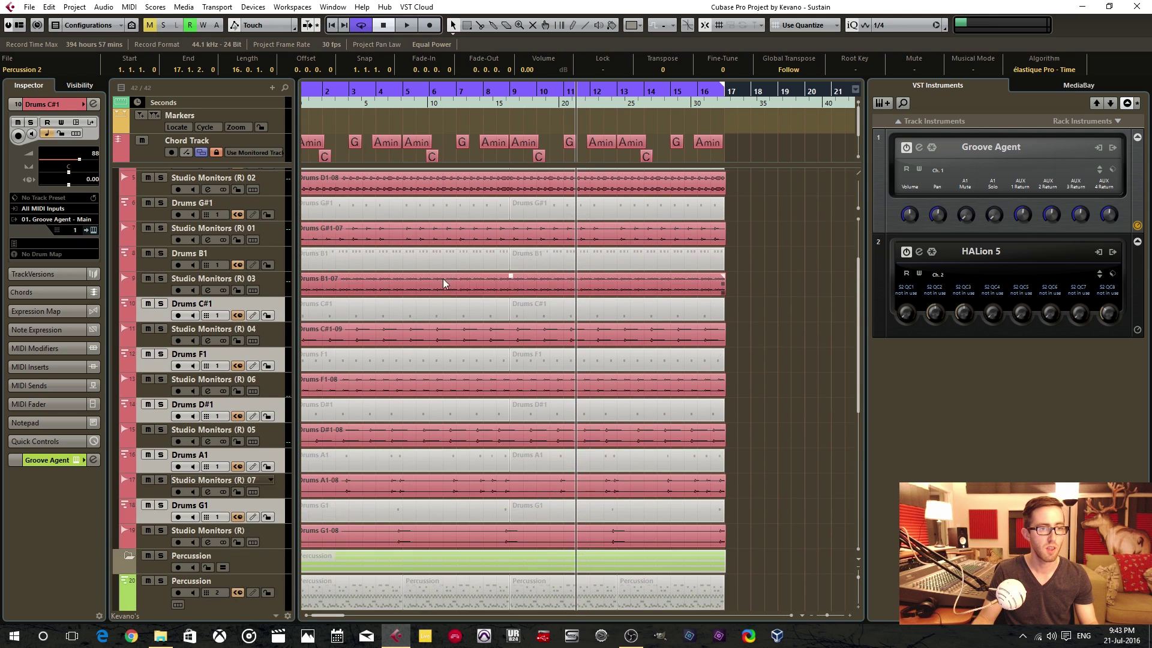
pyautogui.keyDown('ctrl'); pyautogui.click(277, 257); pyautogui.keyUp('ctrl')
pyautogui.keyDown('ctrl'); pyautogui.click(278, 212); pyautogui.keyUp('ctrl')
pyautogui.scroll(2, 395, 262)
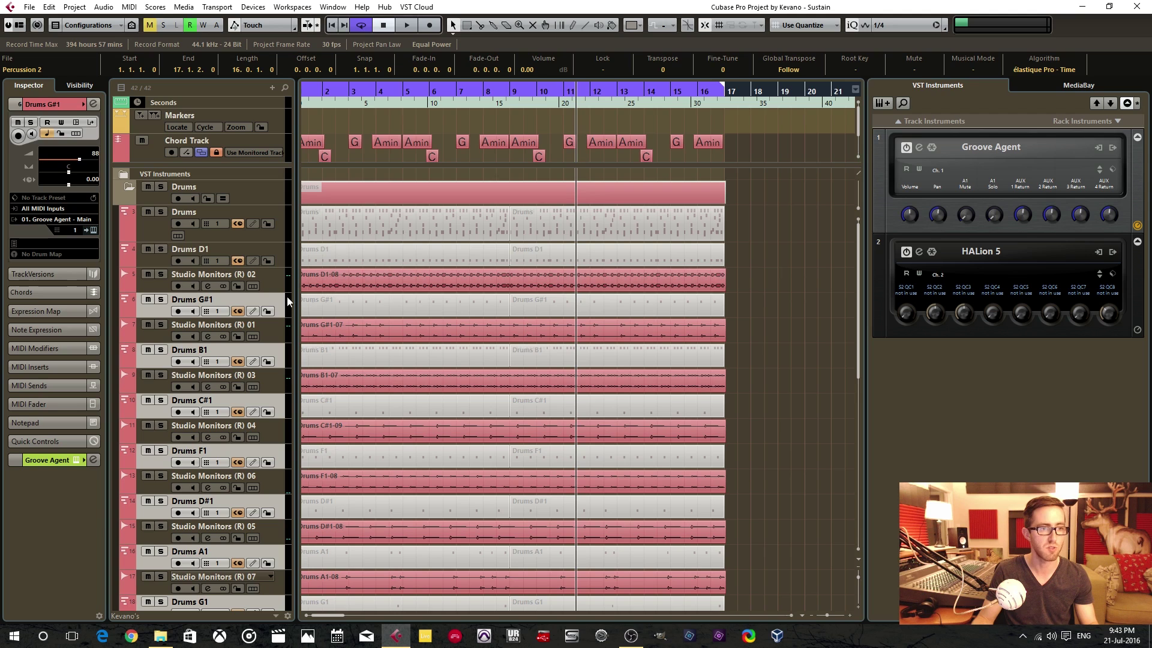
pyautogui.keyDown('ctrl'); pyautogui.click(282, 259); pyautogui.keyUp('ctrl')
pyautogui.rightClick(282, 259)
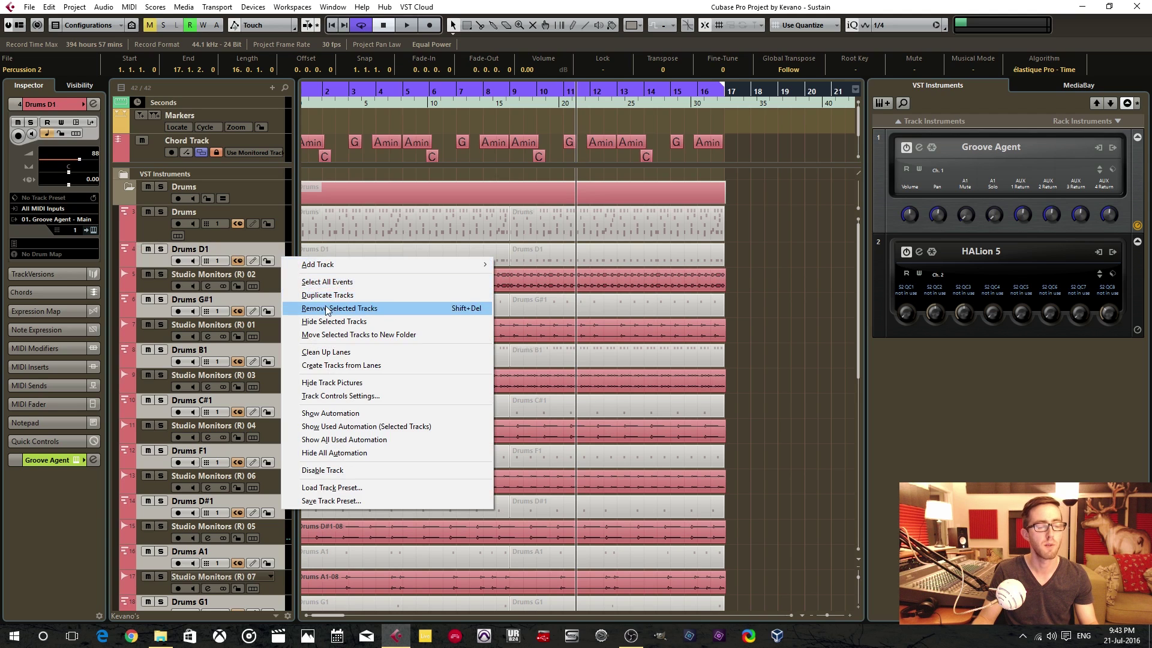
pyautogui.click(457, 307)
pyautogui.click(550, 357)
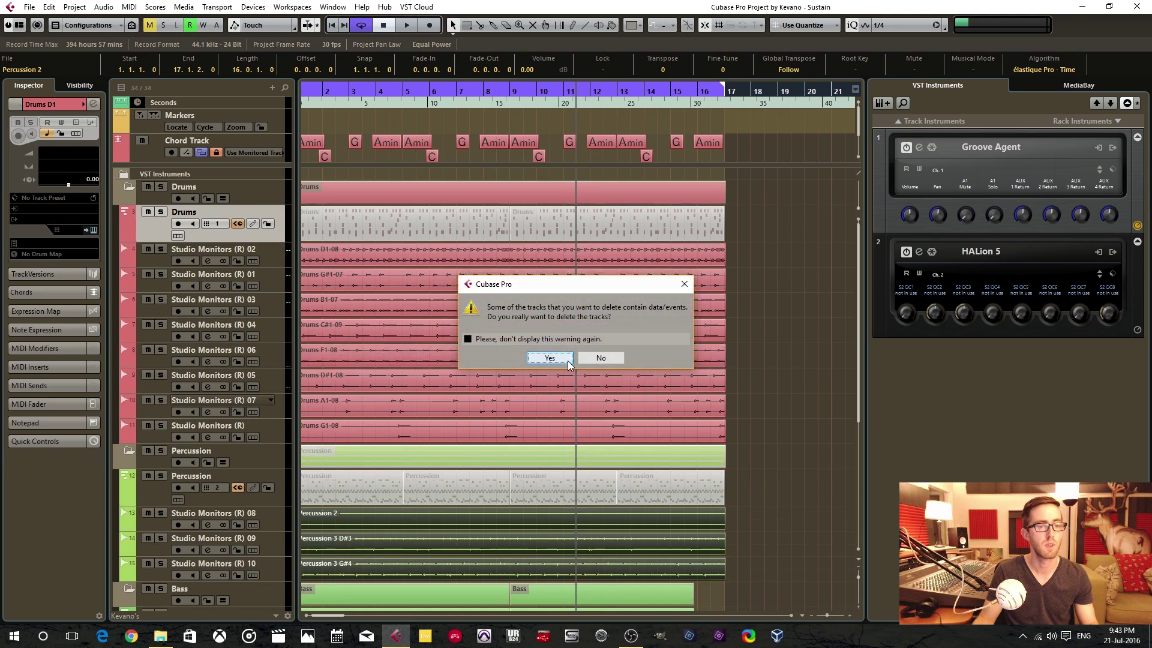
# Review the Drums parts and rendered drum events, then open Studio Monitors (R) 02's channel settings.
pyautogui.click(777, 315)
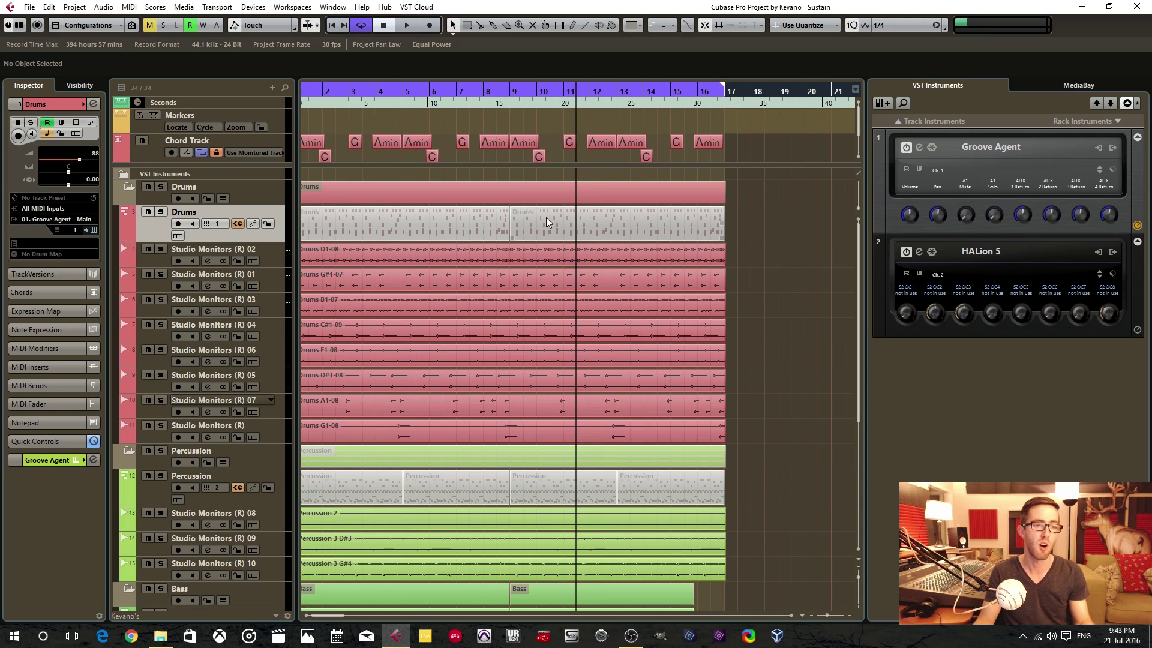
pyautogui.moveTo(656, 222); pyautogui.dragTo(448, 235)
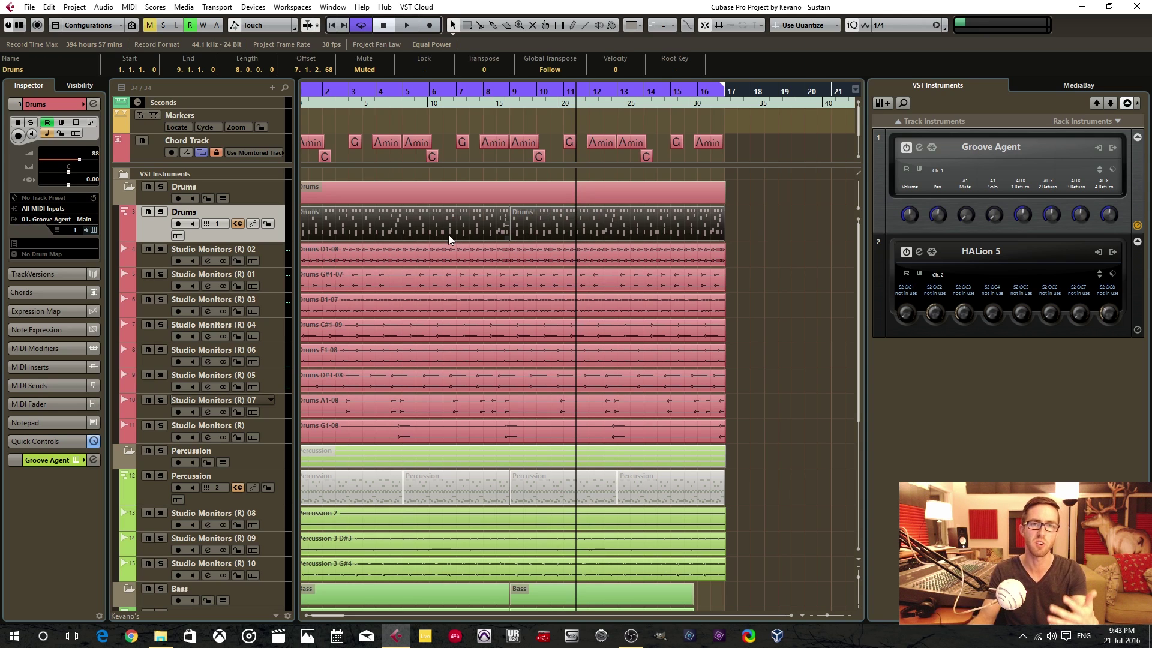
pyautogui.click(750, 249)
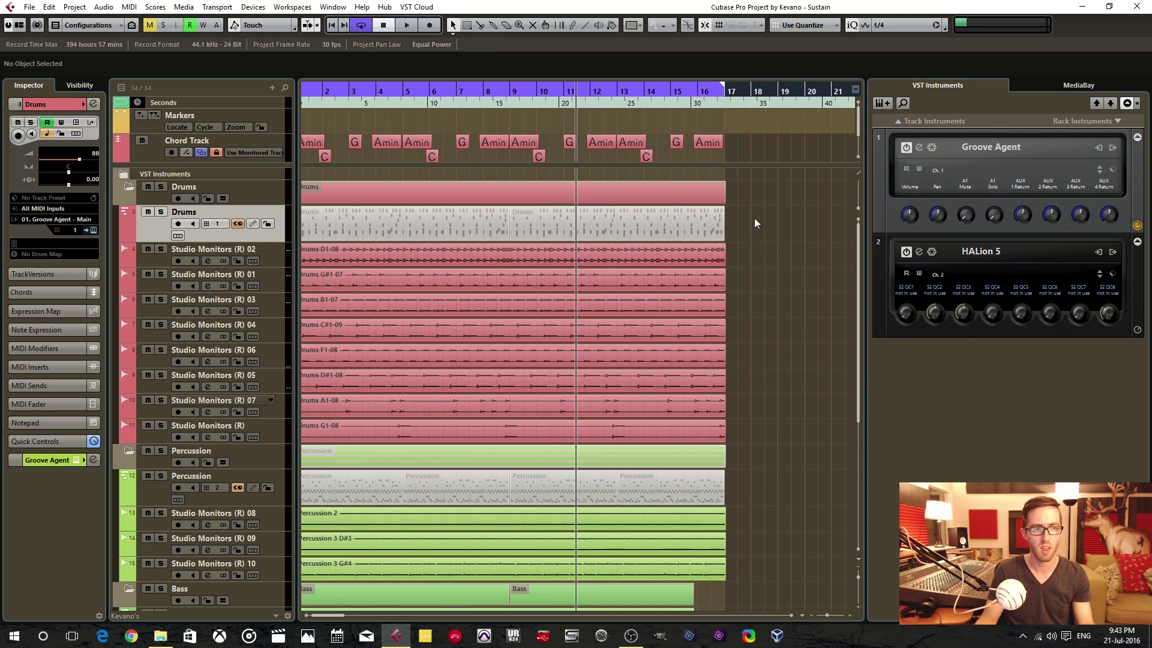
pyautogui.moveTo(757, 253); pyautogui.dragTo(359, 427)
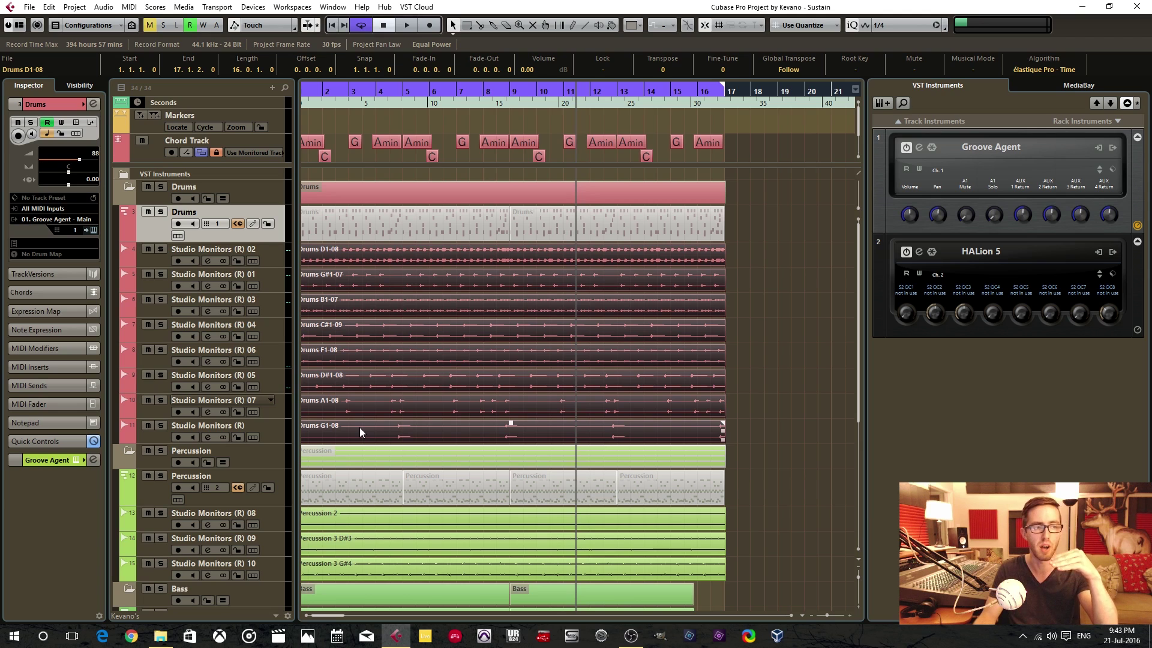
pyautogui.click(771, 274)
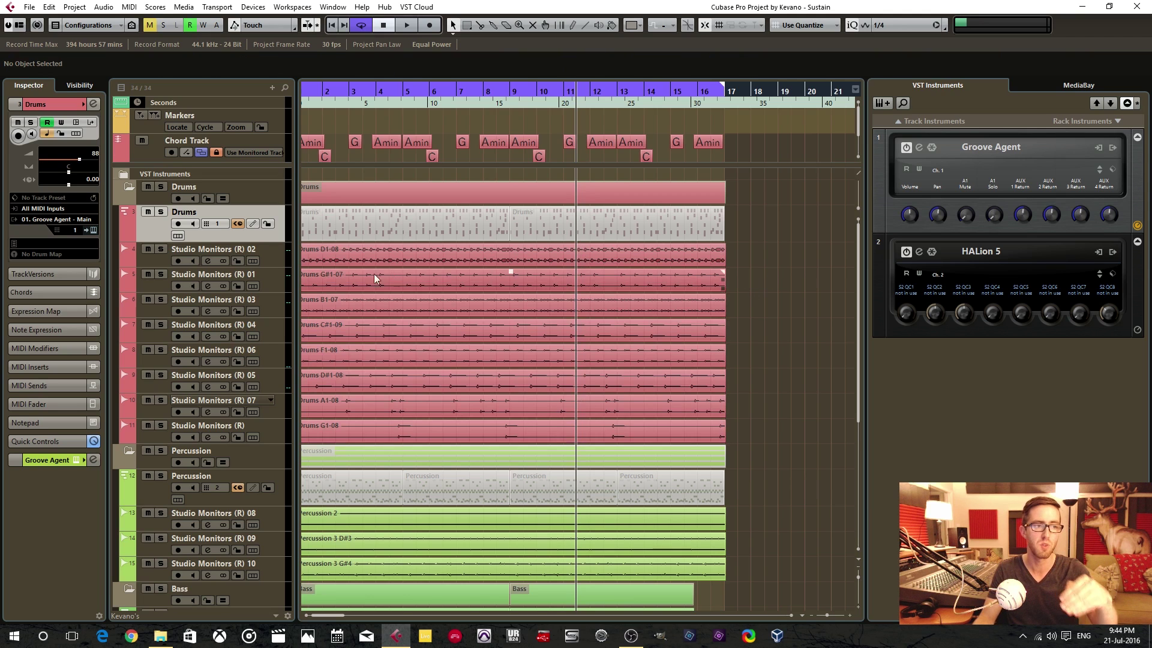
pyautogui.click(264, 255)
pyautogui.click(208, 261)
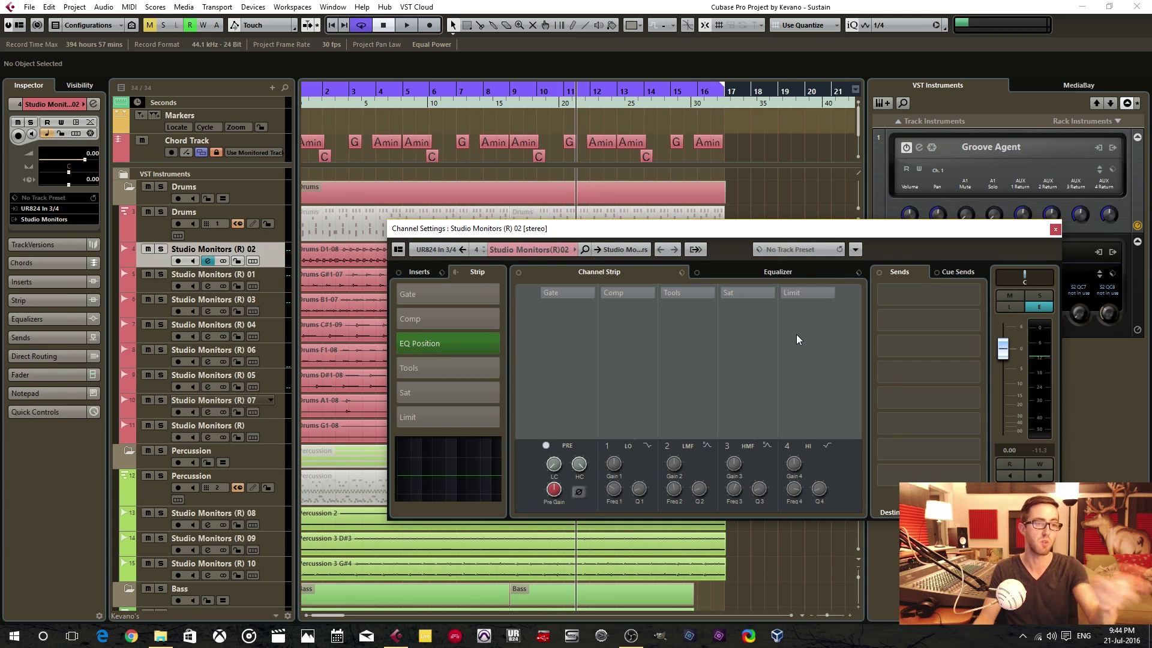
# Close the Studio Monitors (R) 02 Channel Settings window.
pyautogui.click(1038, 307)
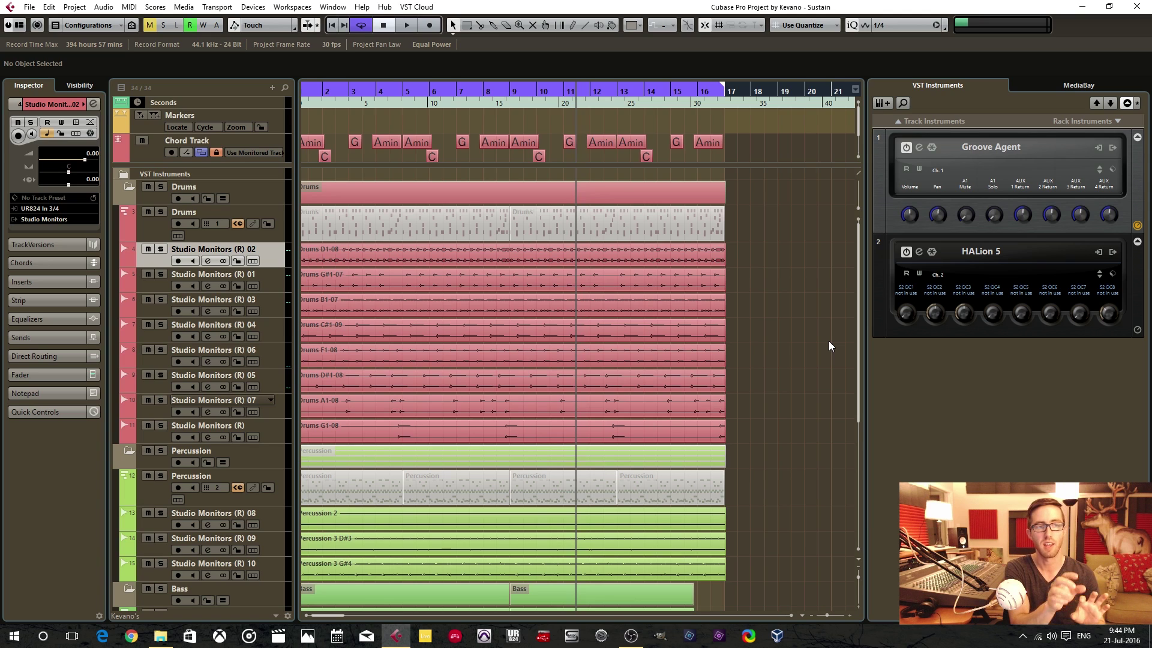
pyautogui.click(680, 225)
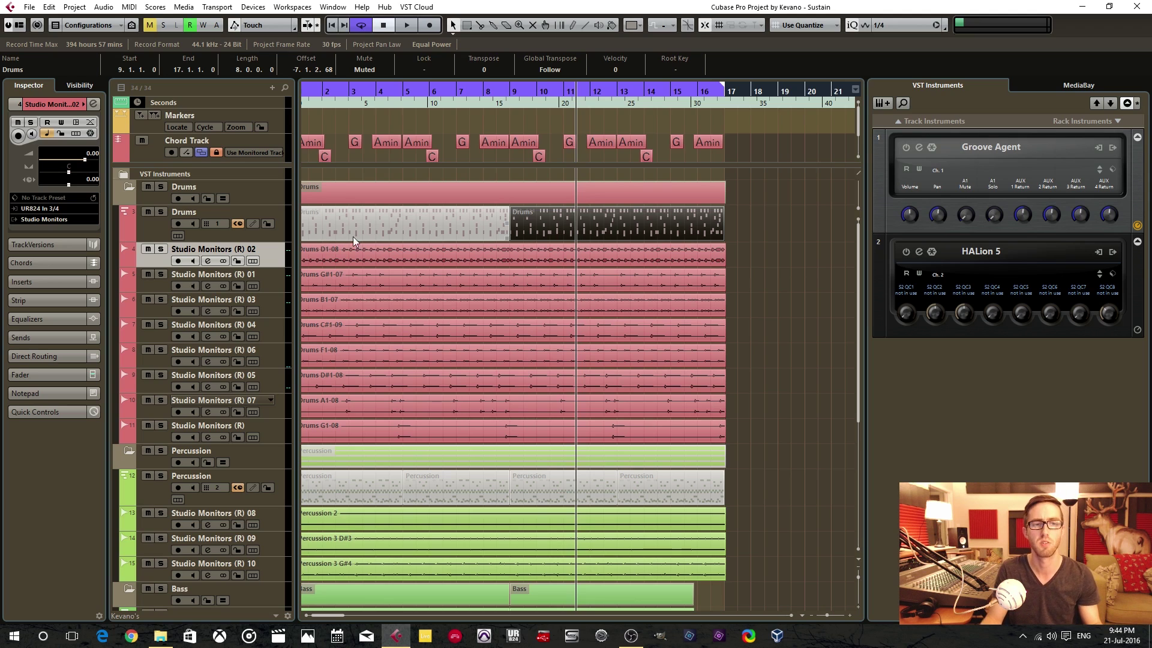
pyautogui.click(757, 220)
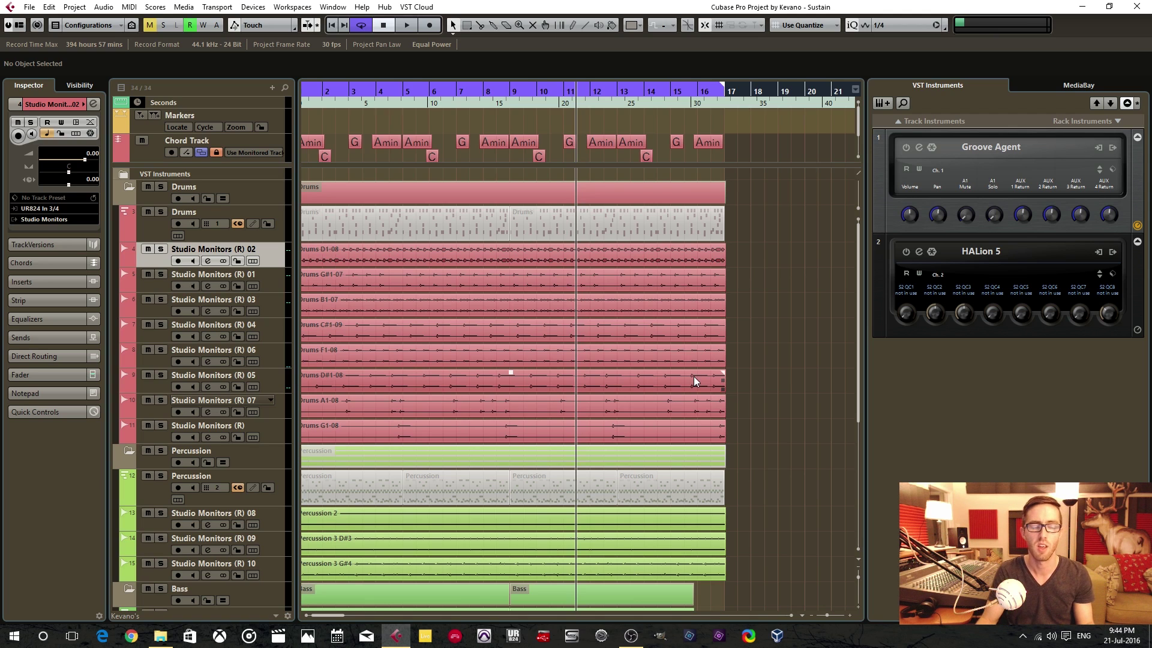
pyautogui.scroll(-3, 747, 335)
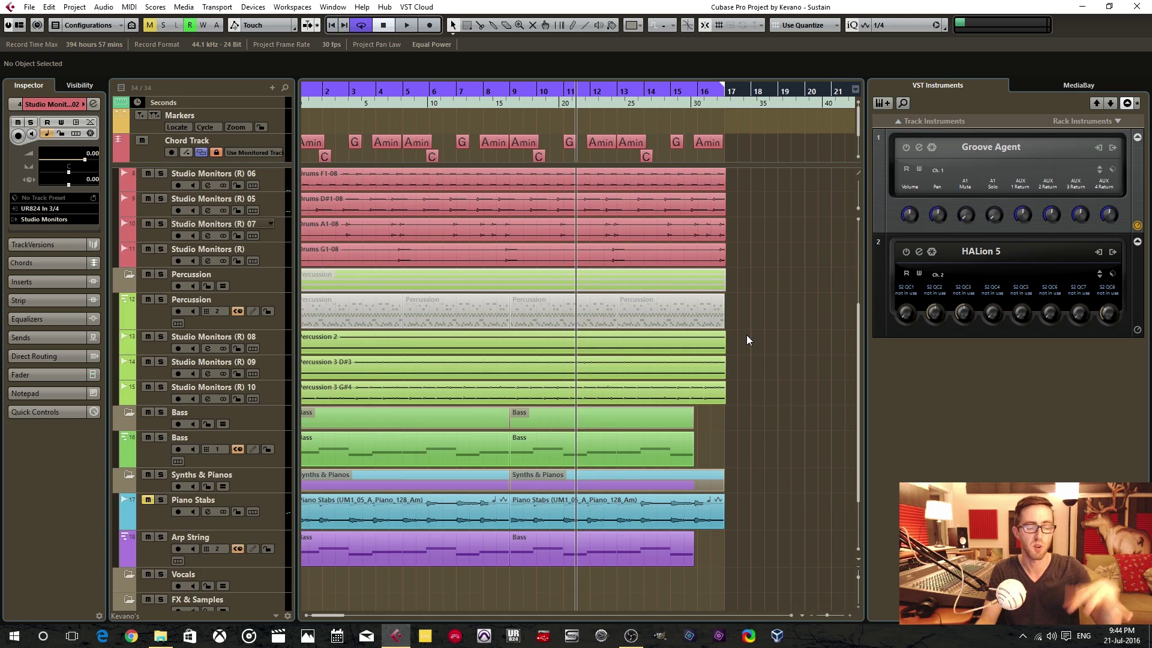
pyautogui.scroll(-2, 746, 335)
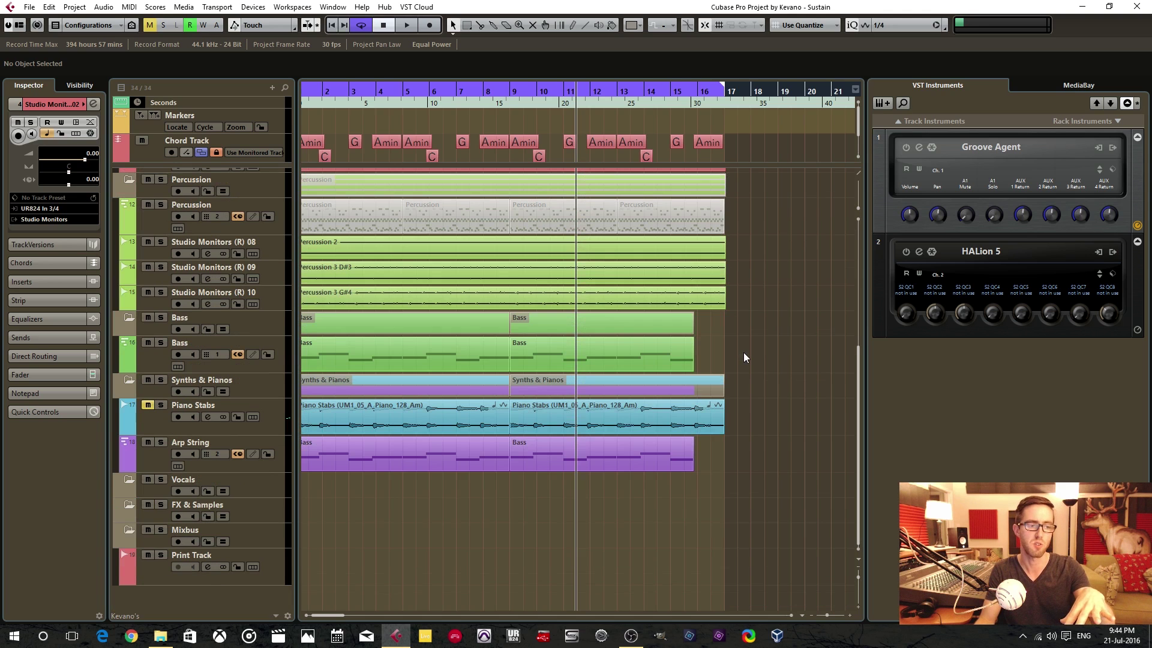
pyautogui.click(283, 567)
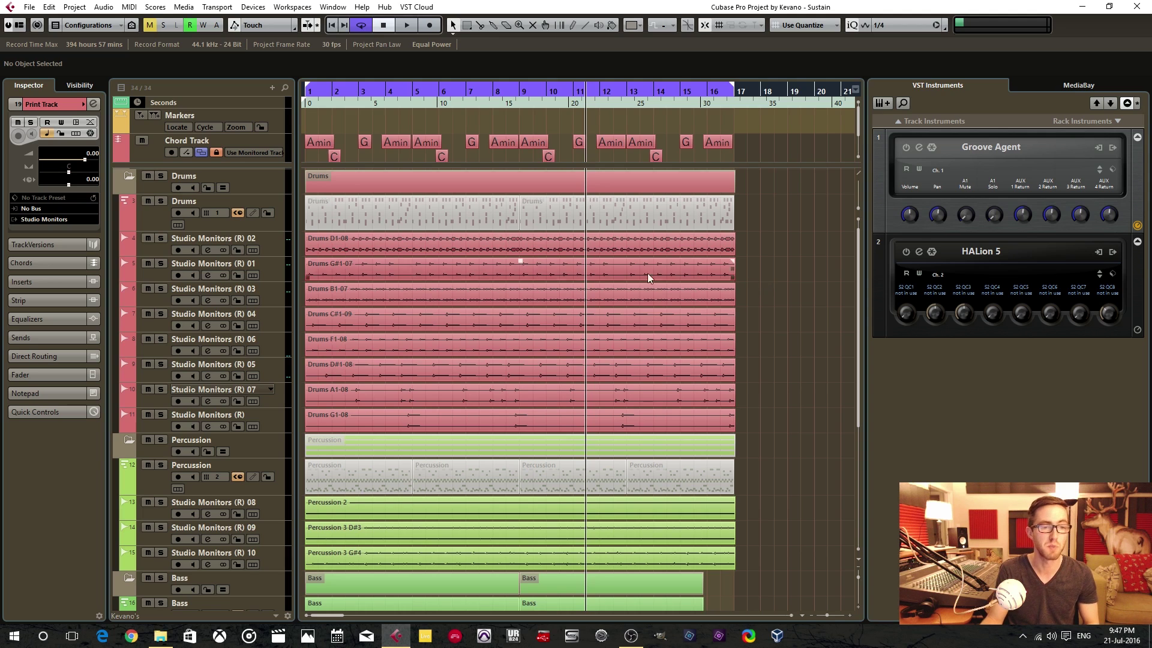
# Rename the Studio Monitors (R) 02 track to 'Kick'.
pyautogui.doubleClick(197, 237)
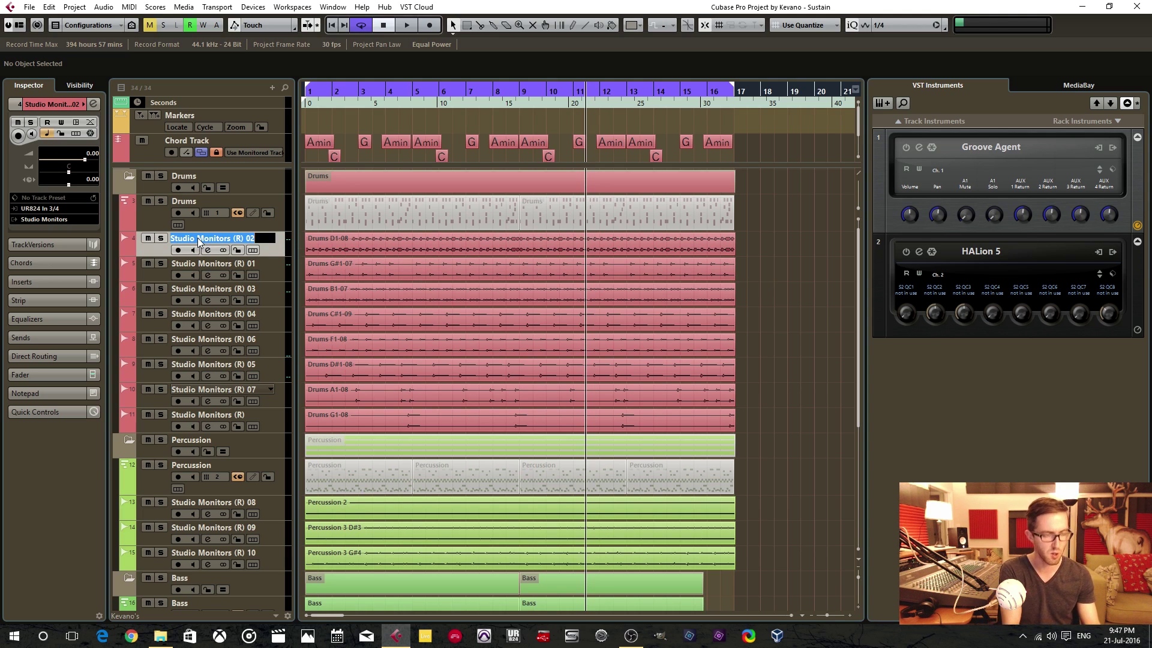
pyautogui.write('Kick')
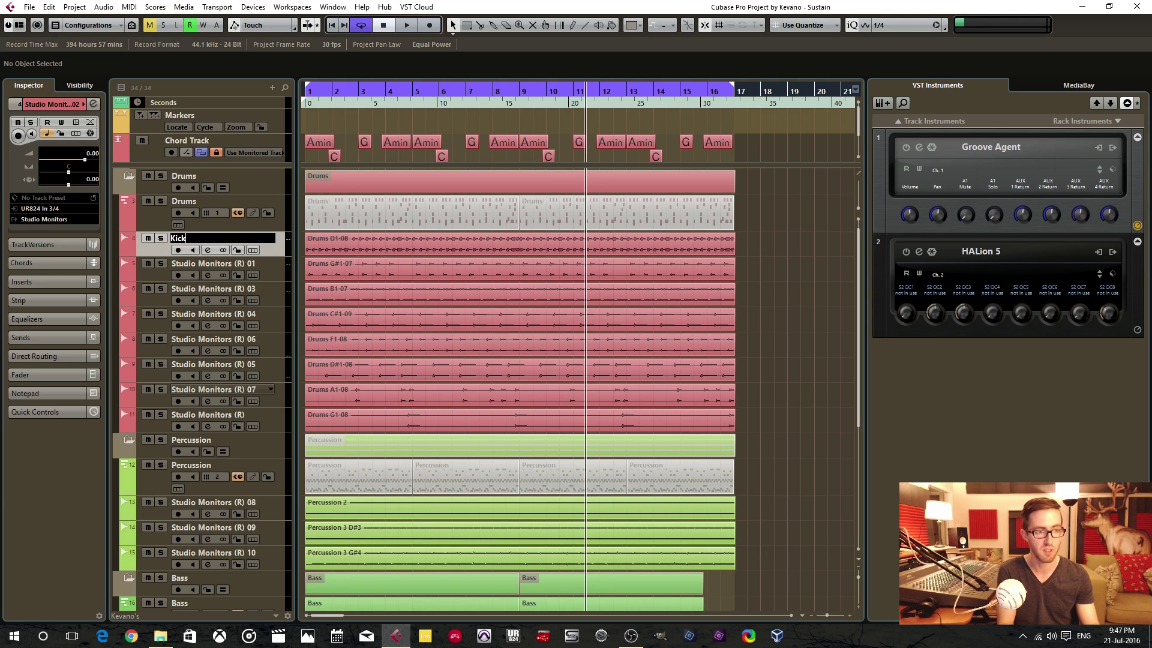
pyautogui.press('Return')
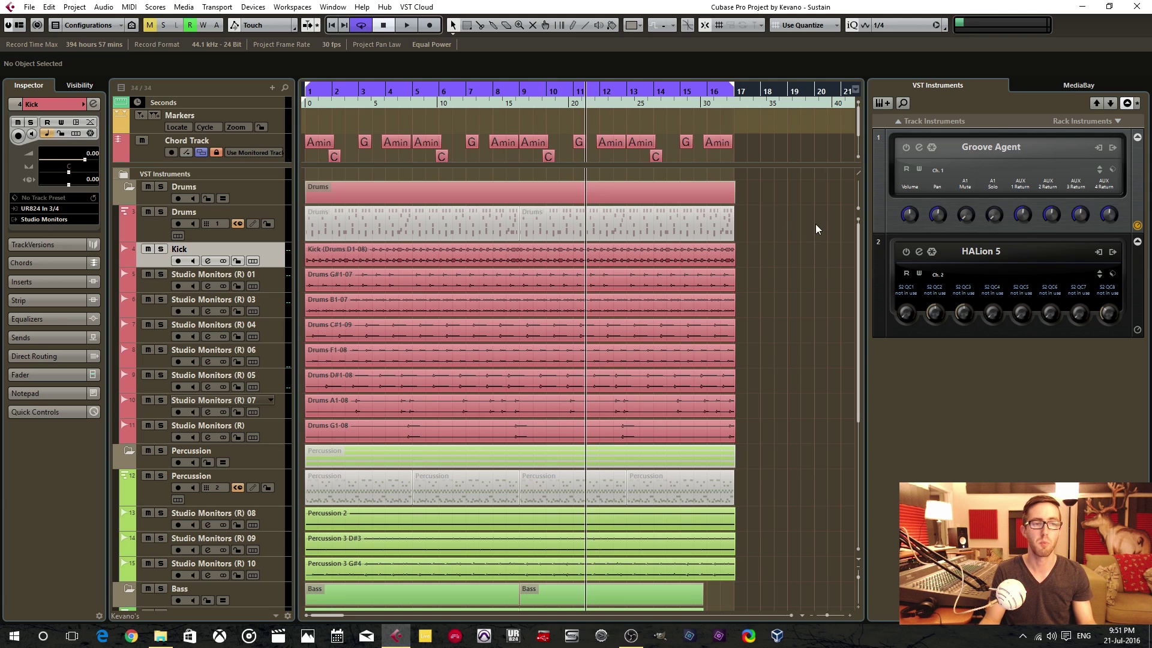
pyautogui.click(442, 233)
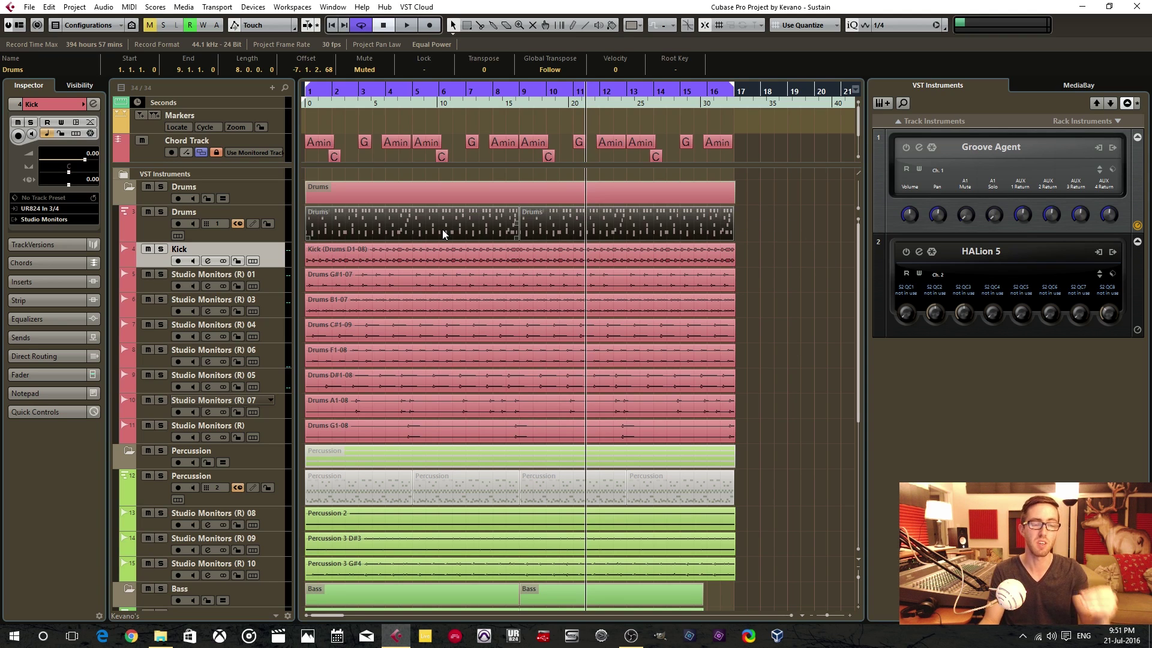
pyautogui.click(763, 229)
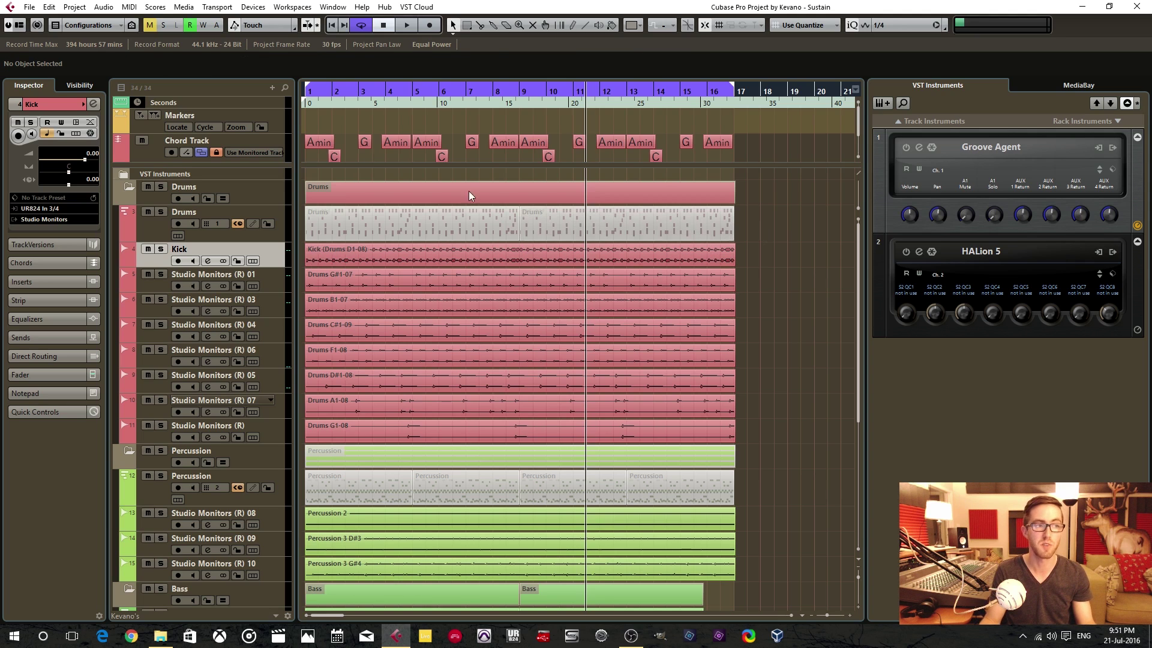
pyautogui.click(81, 13)
pyautogui.moveTo(54, 9)
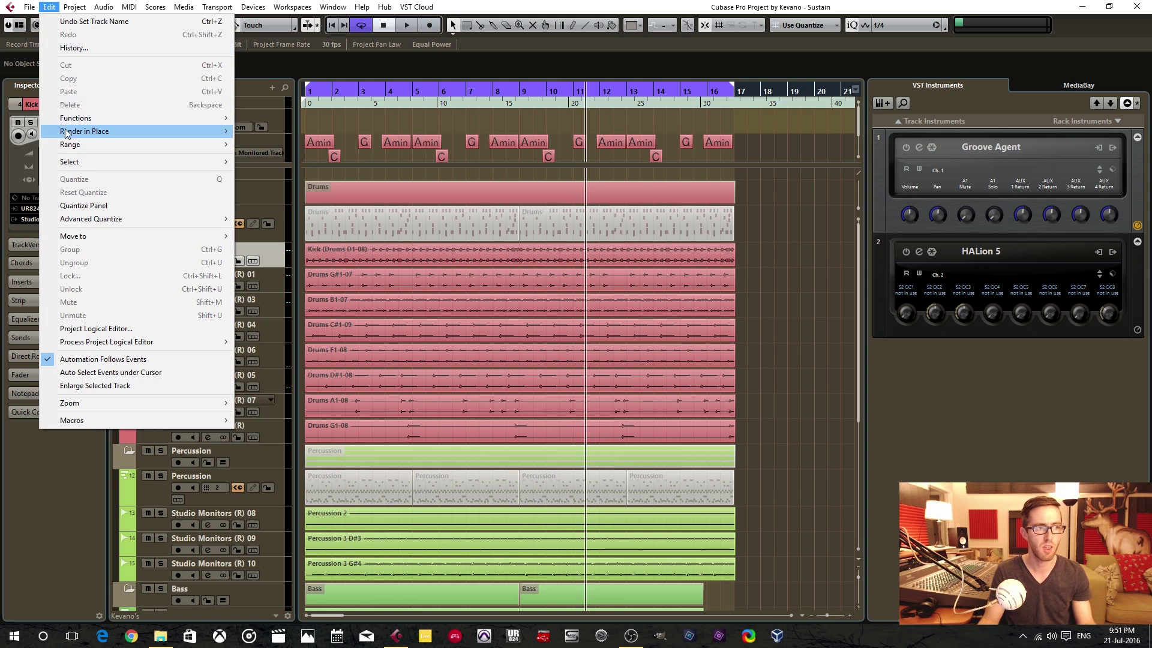
pyautogui.moveTo(185, 135)
pyautogui.click(375, 166)
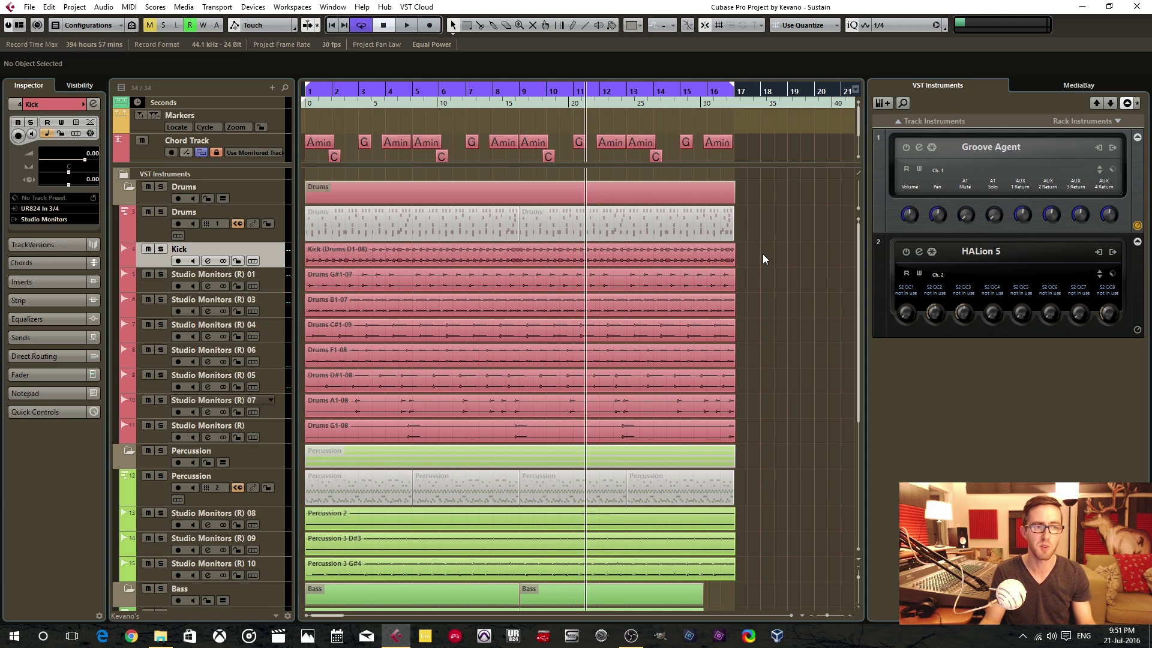
pyautogui.click(651, 236)
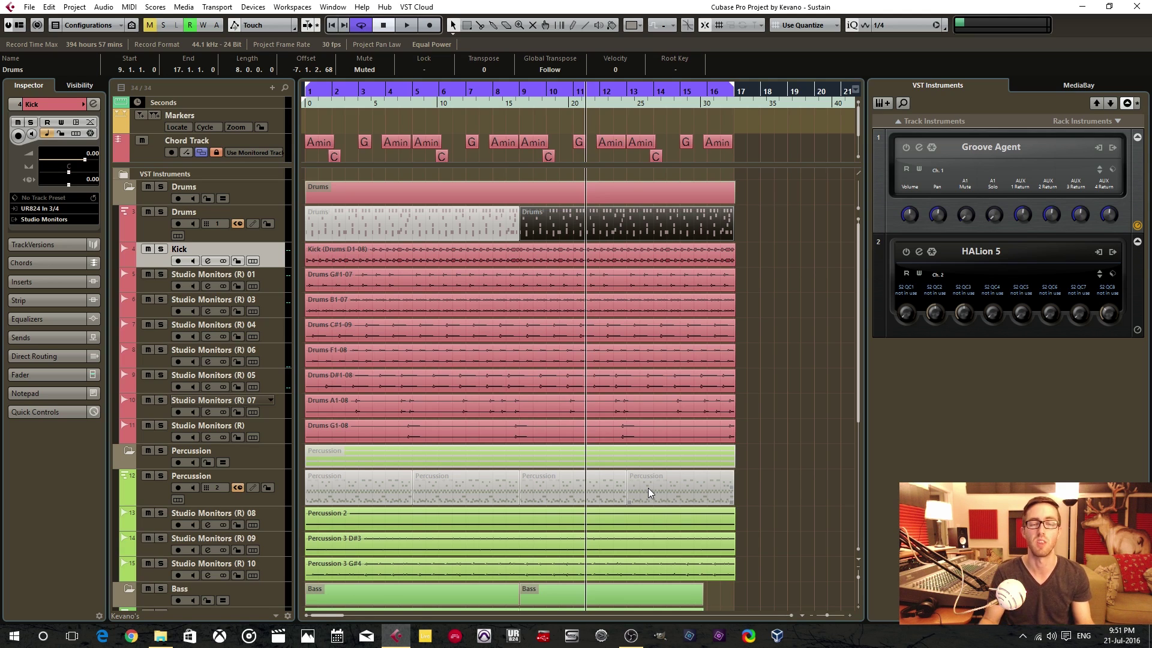
pyautogui.click(755, 278)
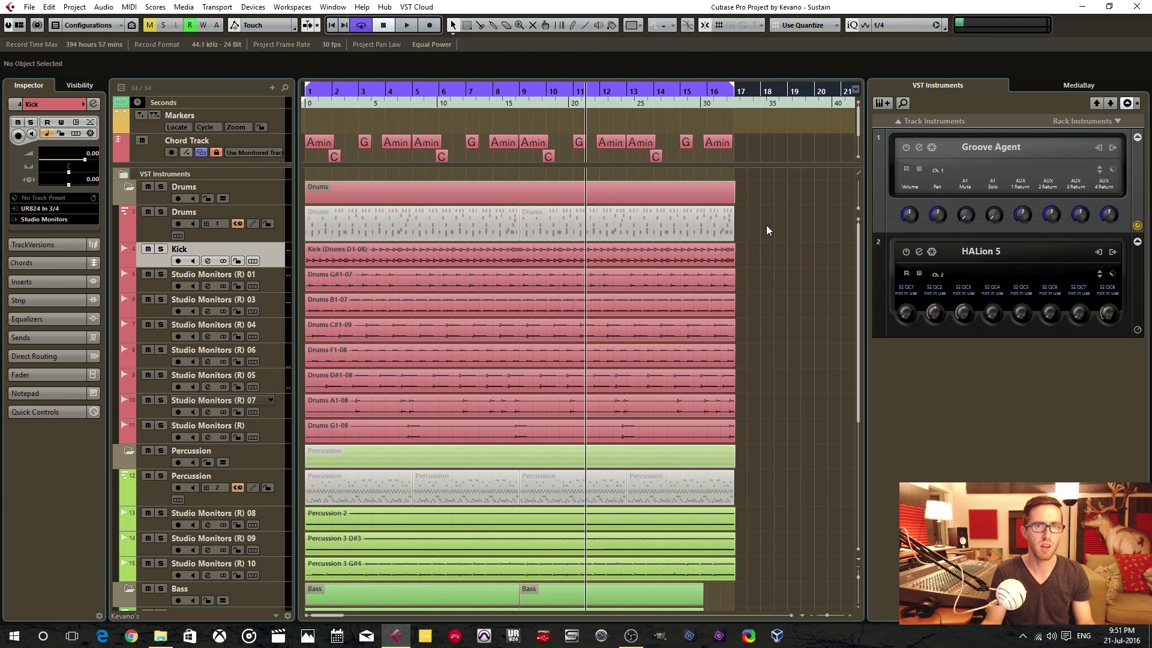